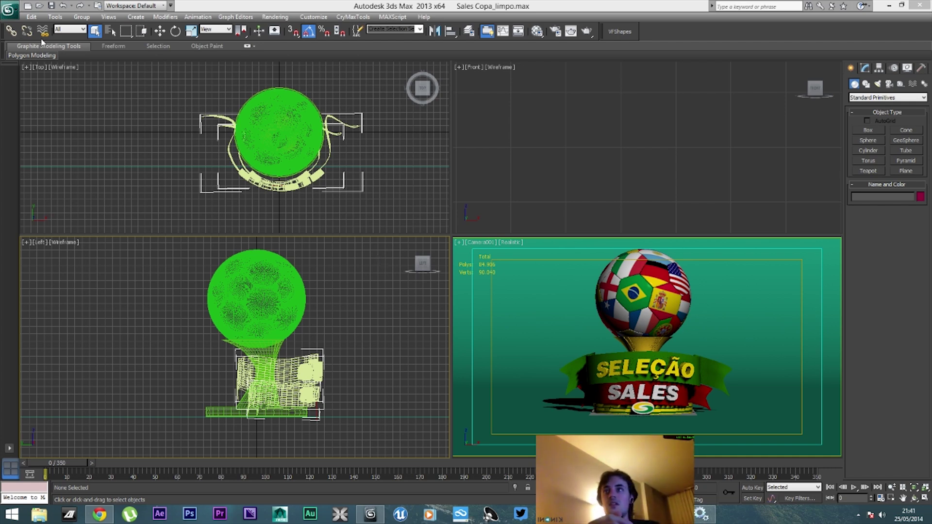
View the animated sequence file of the scene's viewport preview and close the player.
left_click(31, 19)
mouse_move(121, 233)
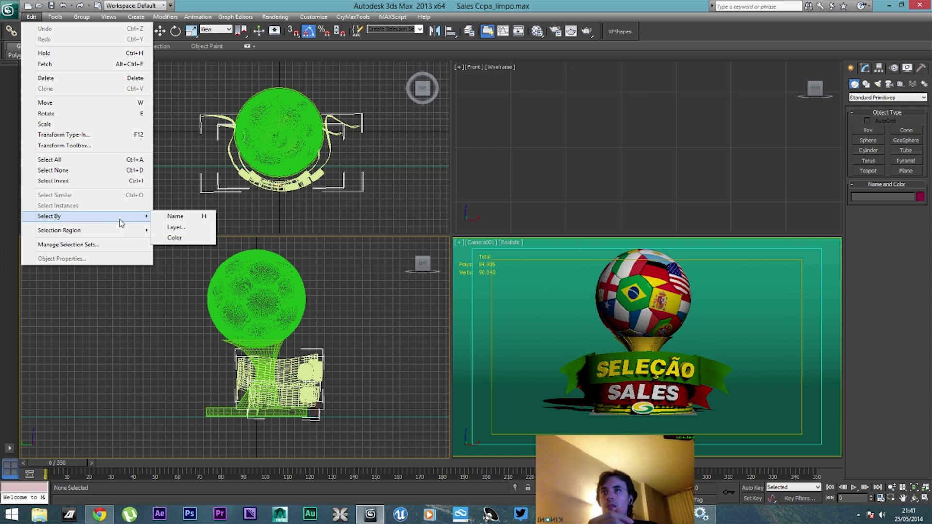
mouse_move(55, 16)
mouse_move(132, 276)
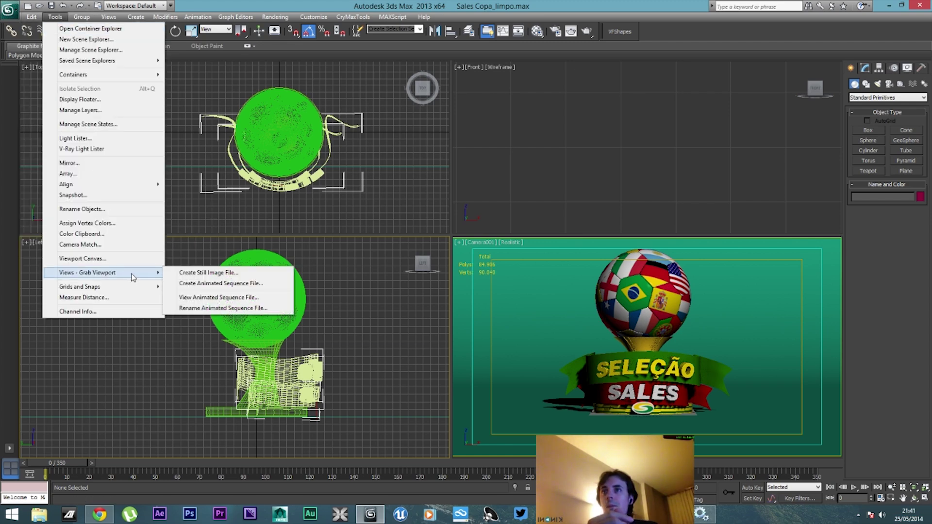
left_click(220, 297)
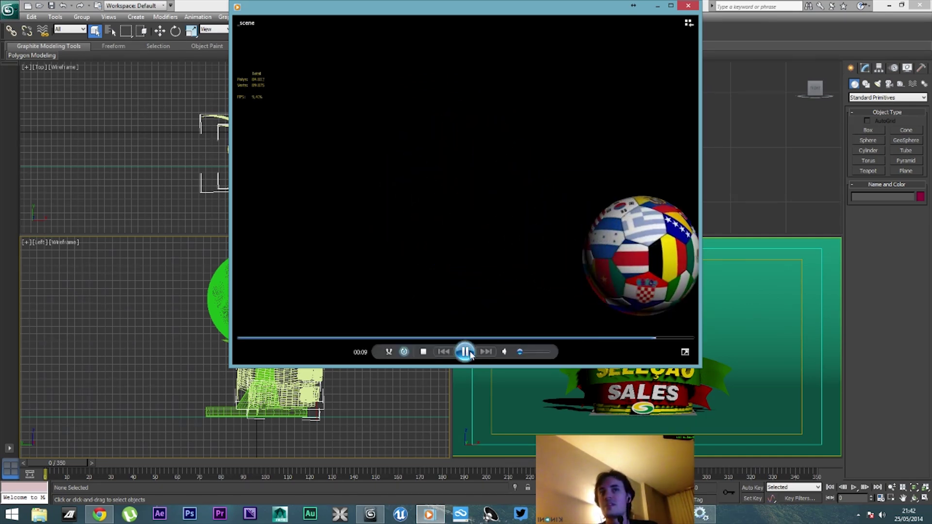
left_click(689, 6)
middle_click_drag(386, 286, 346, 293)
scroll(360, 300, "up", 3)
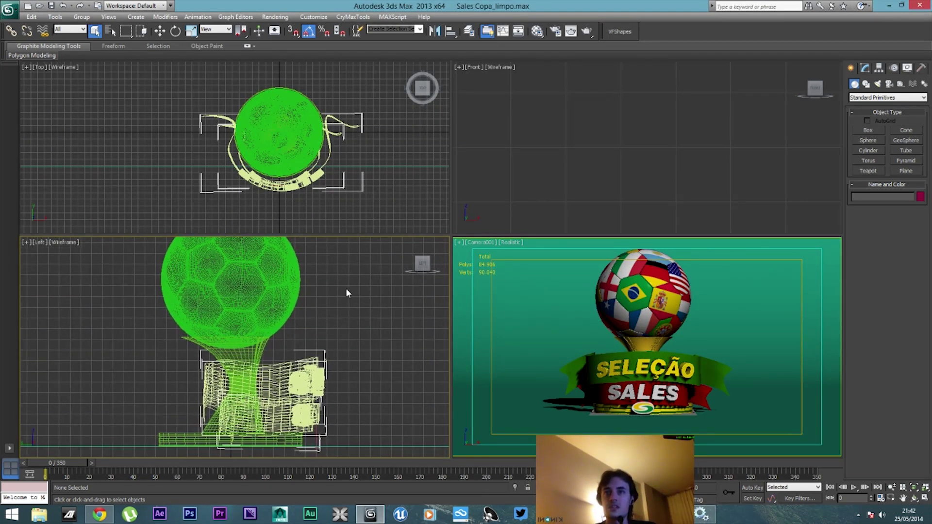
mouse_move(80, 464)
left_mouse_down()
mouse_move(237, 465)
mouse_move(70, 468)
left_mouse_up()
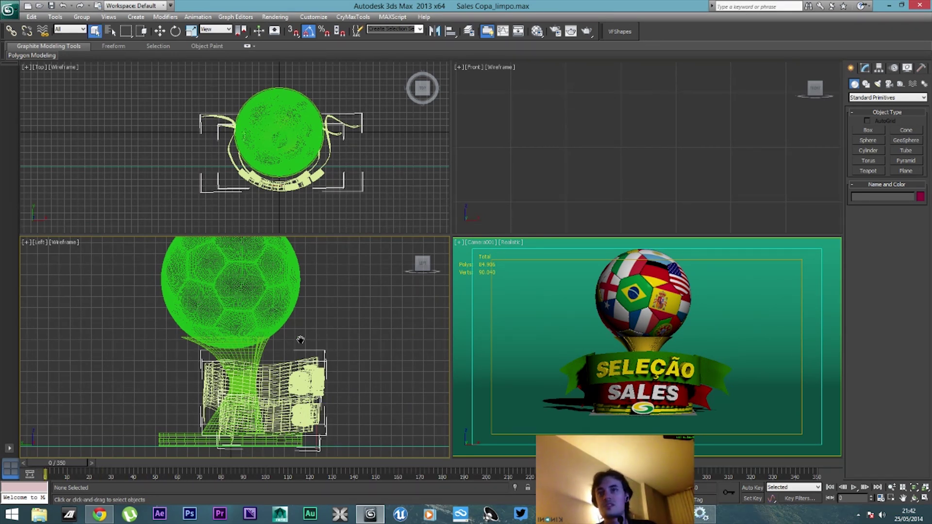
scroll(305, 339, "down", 3)
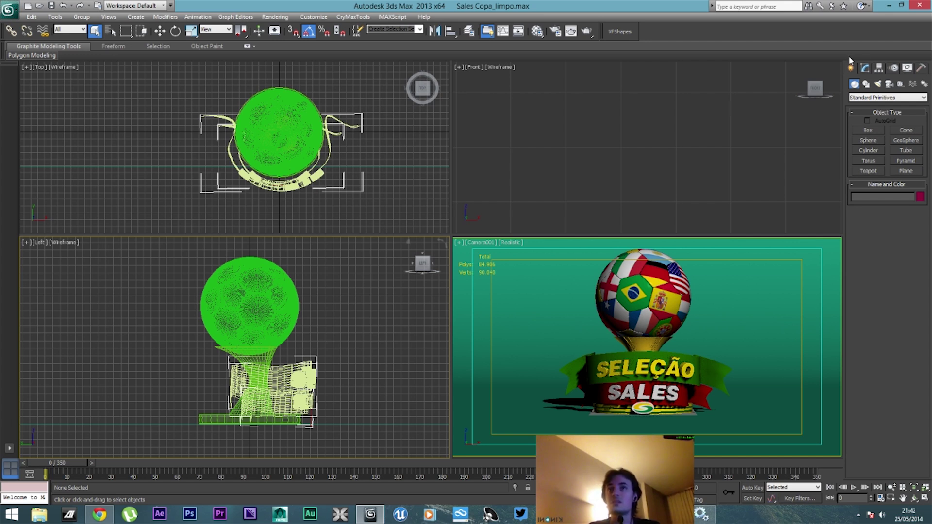
Create a short straight bone with an end bone beside the trophy in the Top view.
left_click(924, 84)
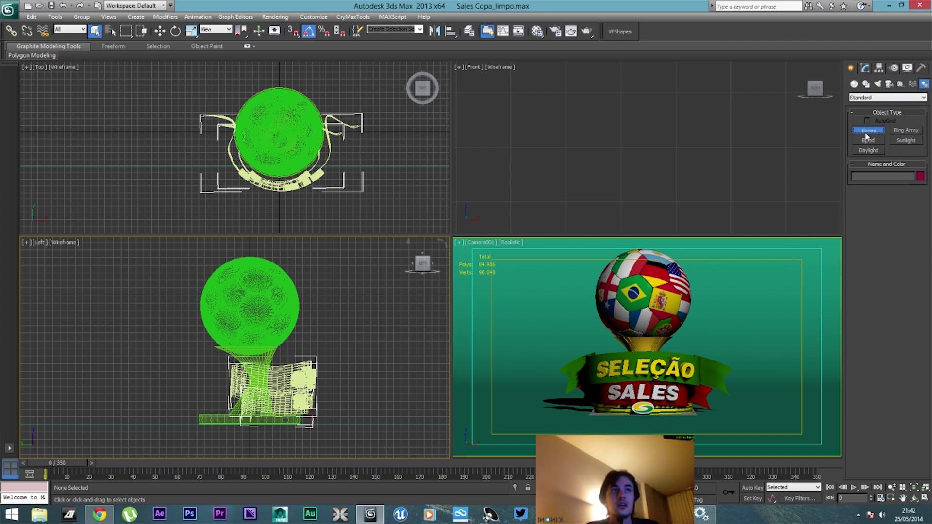
left_click(867, 136)
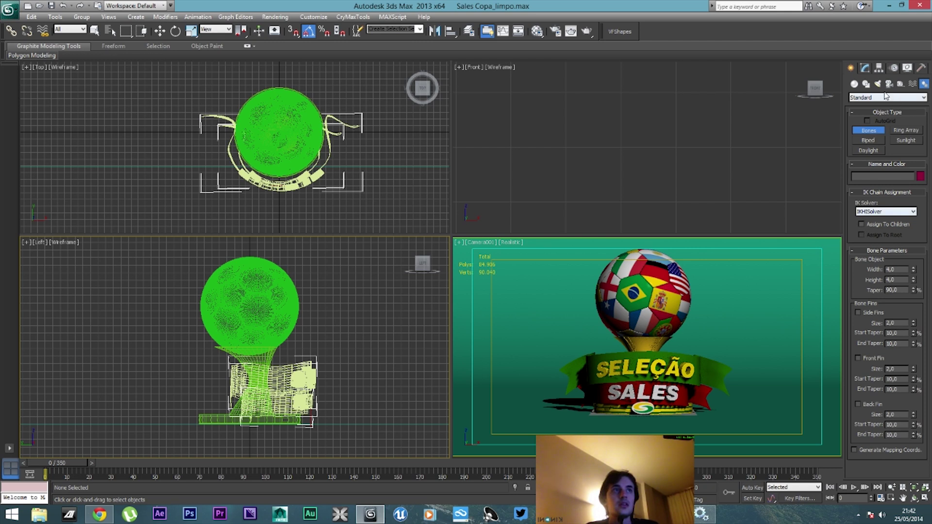
left_click(145, 166)
left_click(145, 115)
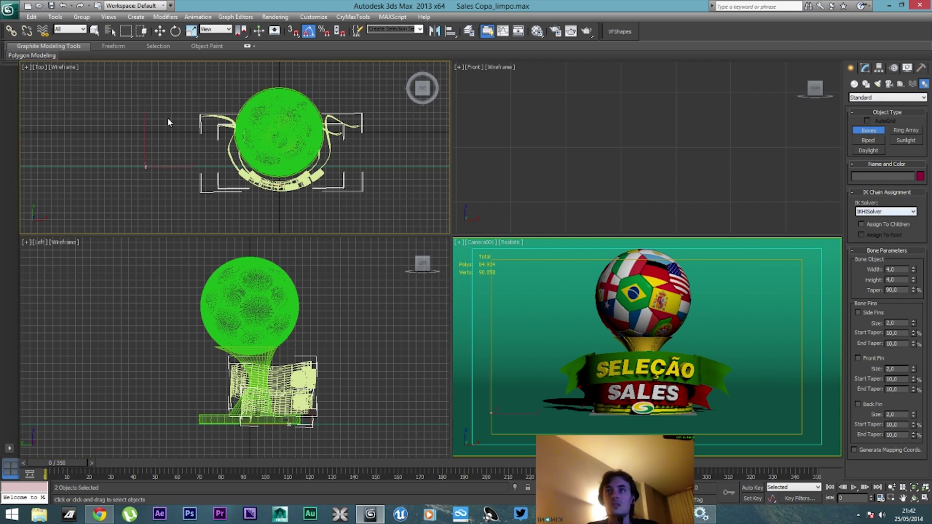
right_click(144, 203)
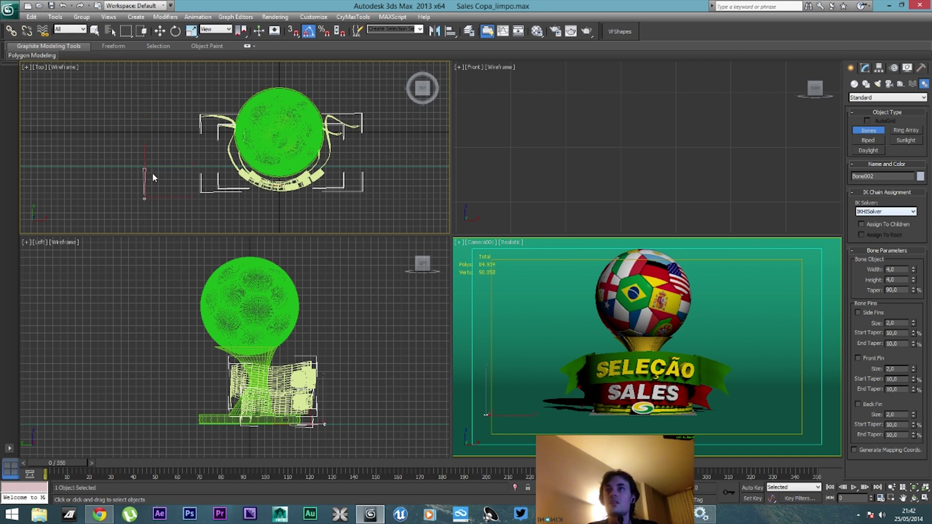
Select the main bone and align it to the ball on X, Y and Z, pivot point to pivot point.
key("w")
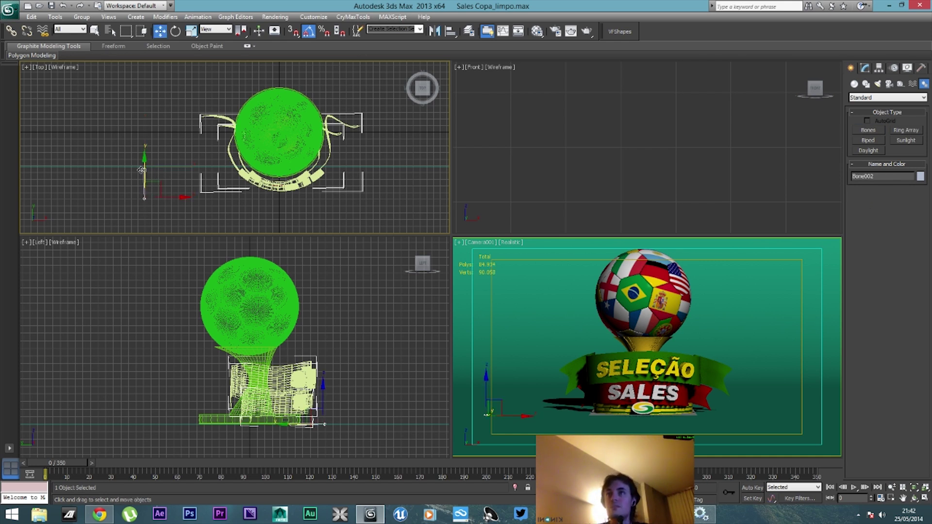
left_click(193, 134)
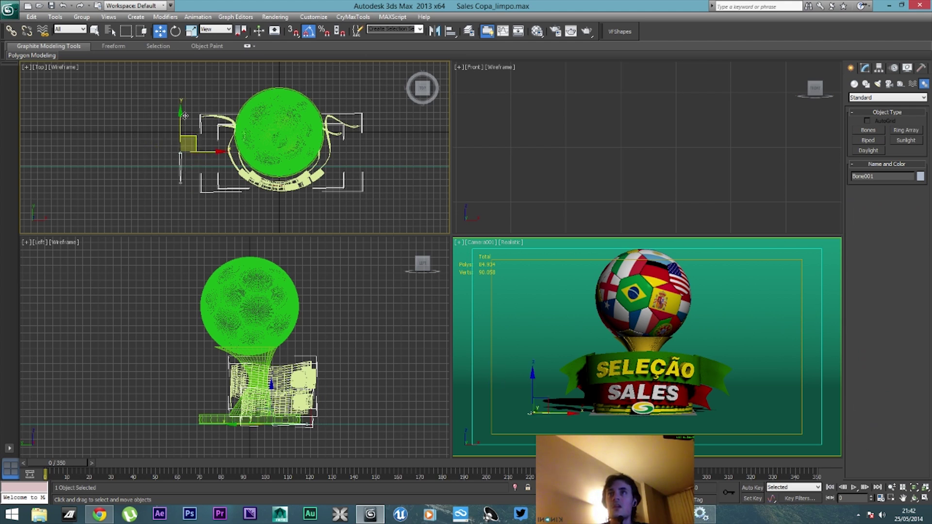
left_click(451, 31)
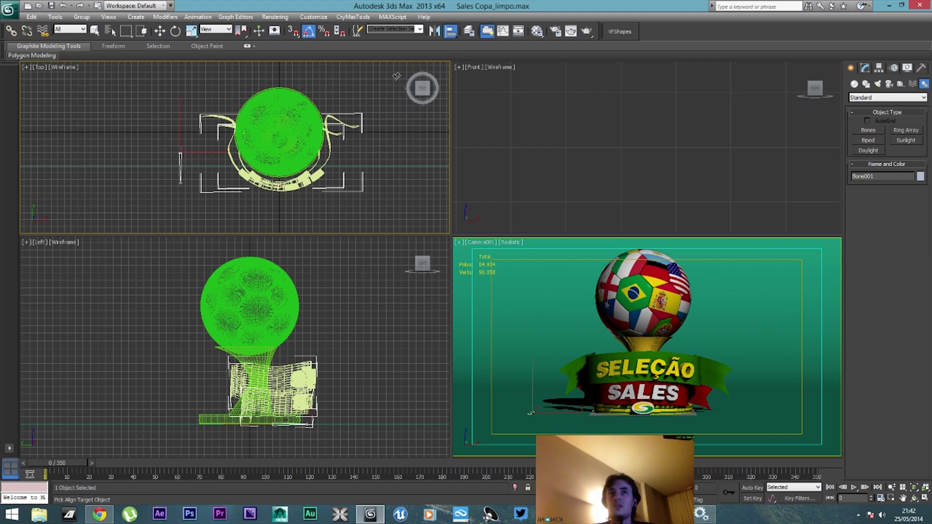
left_click(245, 300)
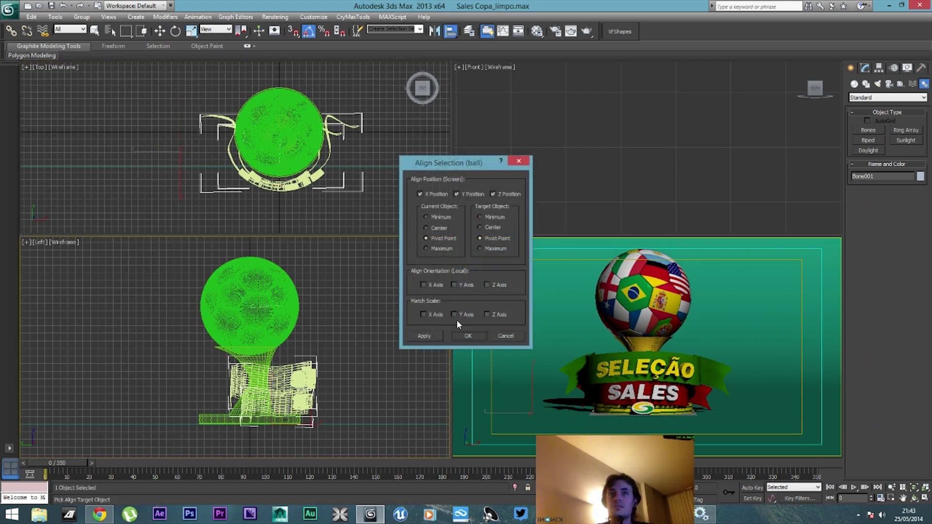
left_click(467, 336)
Check the main bone's absolute rotation values inside the ball.
scroll(237, 291, "up", 5)
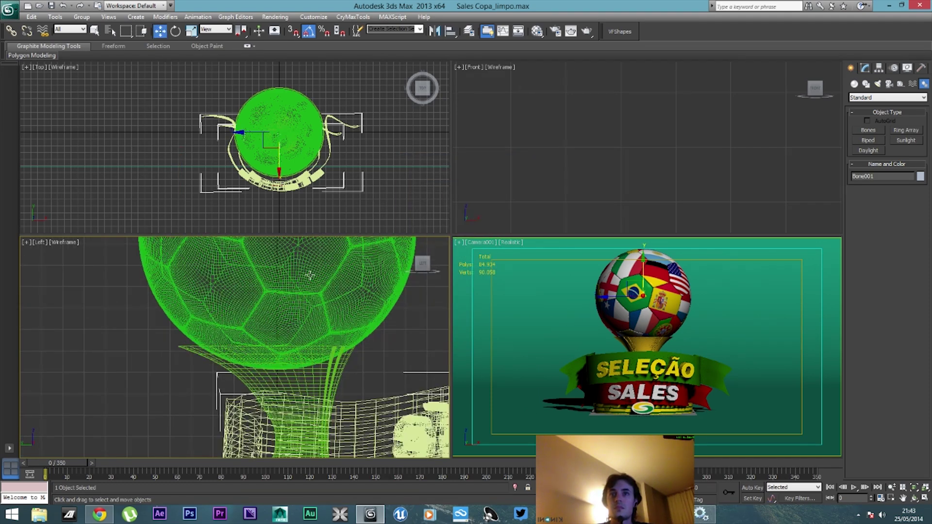
scroll(285, 374, "up", 4)
middle_click_drag(283, 327, 191, 341)
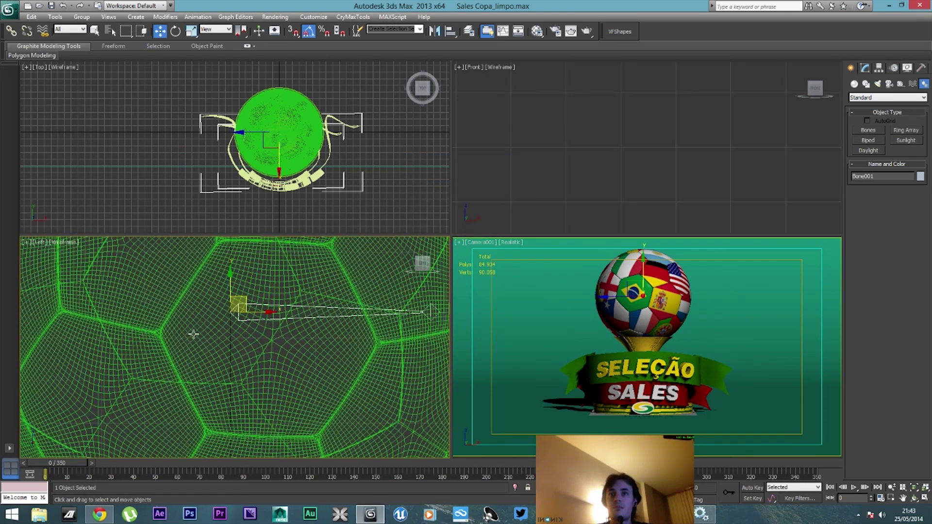
right_click(176, 32)
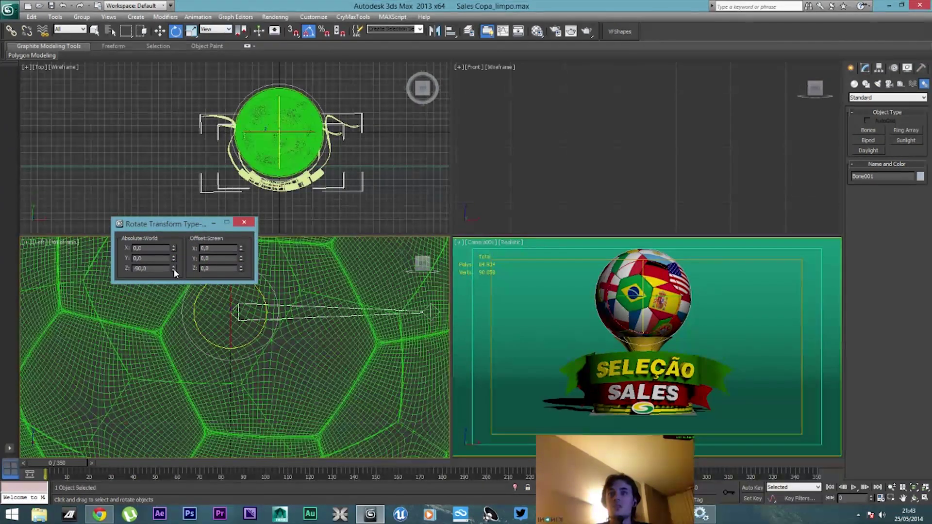
left_click(253, 224)
Try to reposition the end bone through its absolute coordinates, and undo the change.
middle_click_drag(85, 81, 50, 81)
key("w")
left_click(431, 311)
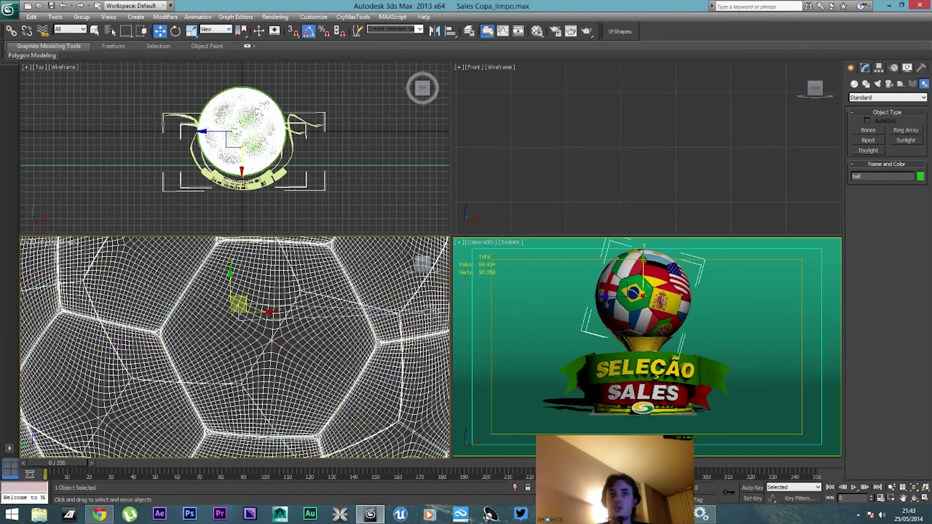
right_click(161, 32)
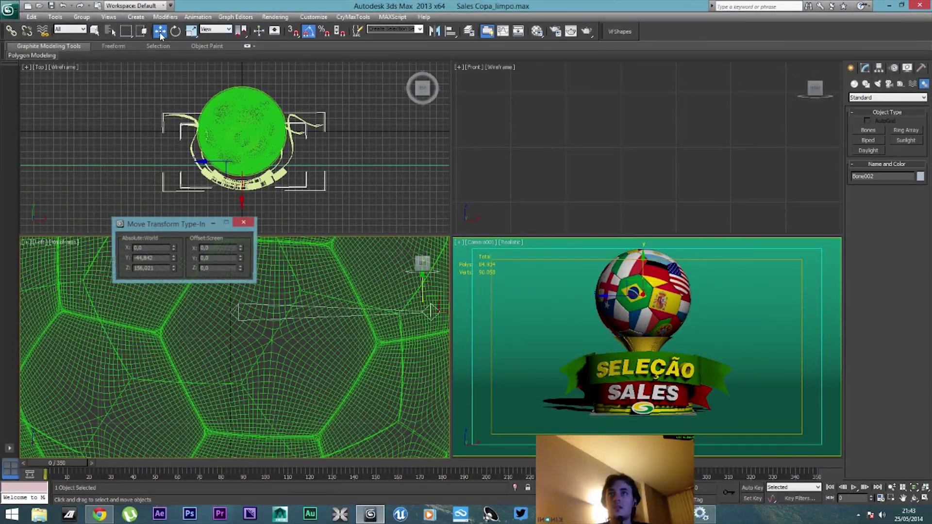
right_click(173, 259)
key("ctrl+z")
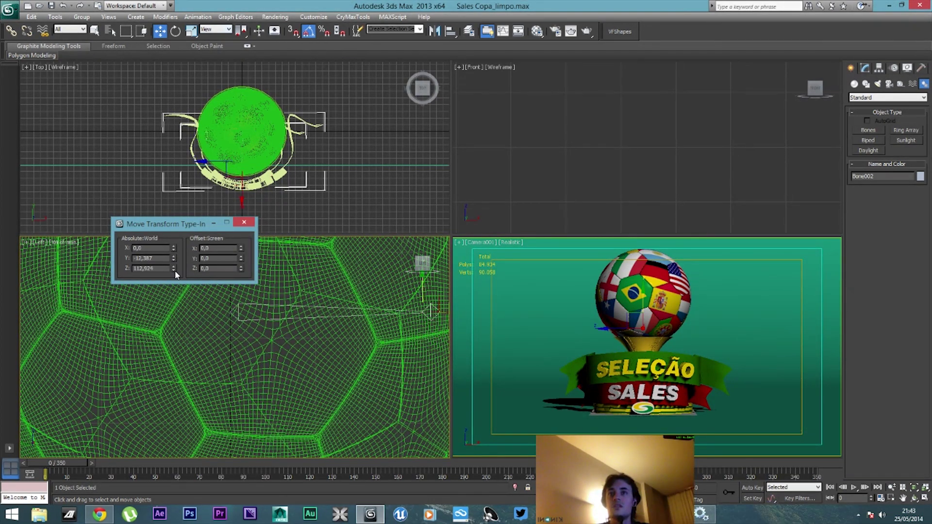
left_click(244, 223)
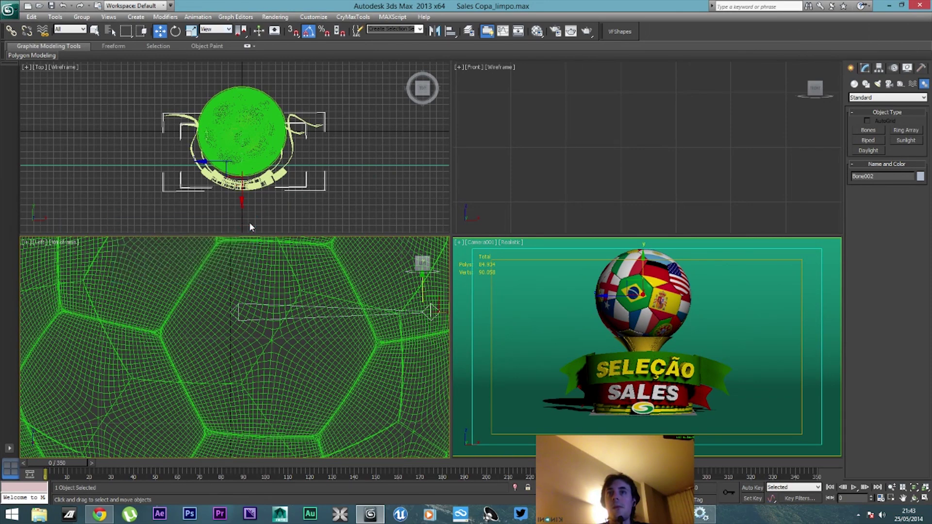
Delete the small end bone at the tip of the main bone.
scroll(291, 264, "up", 2)
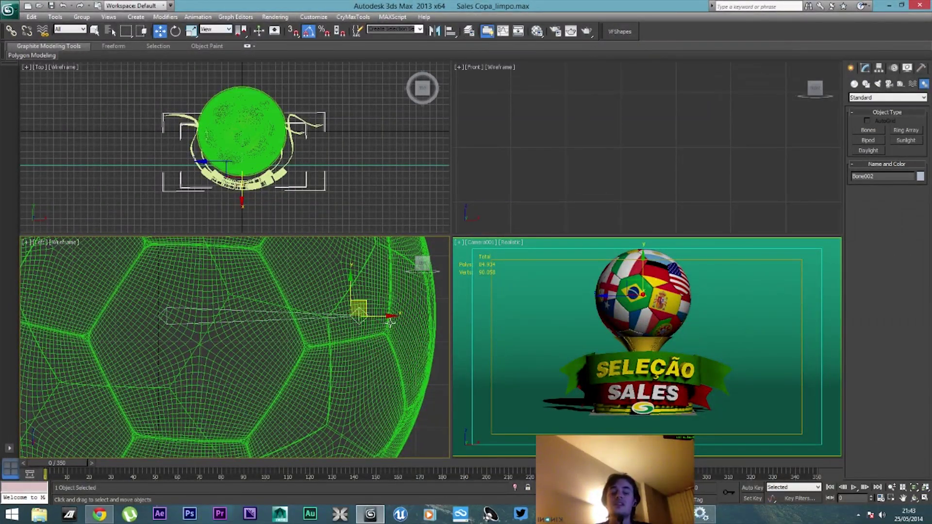
left_click(399, 327)
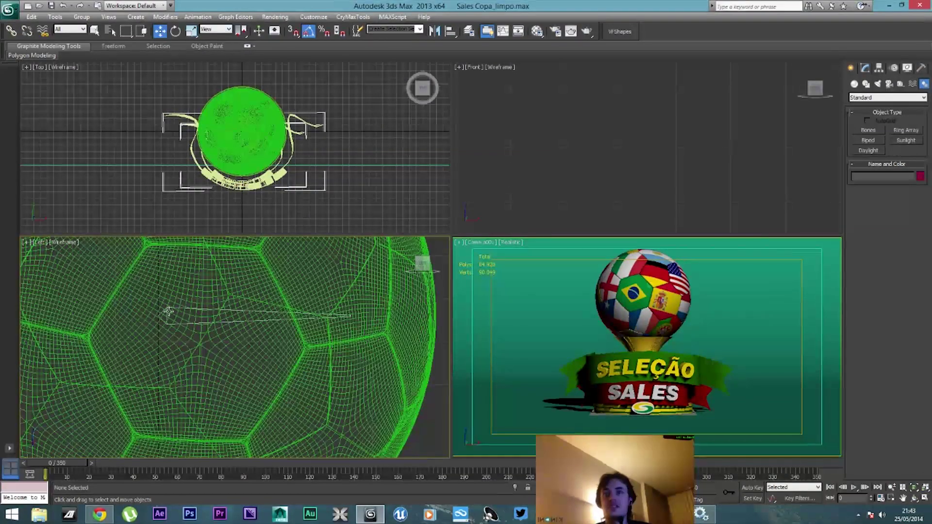
scroll(218, 302, "down", 2)
scroll(214, 319, "up", 3)
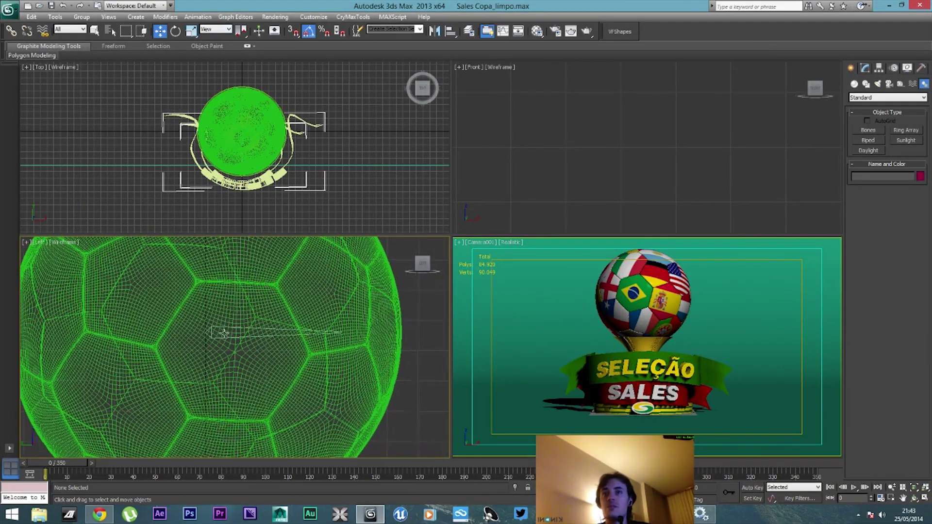
Apply a Skin modifier to the ball and add Bone001 to its bones.
left_click(214, 325)
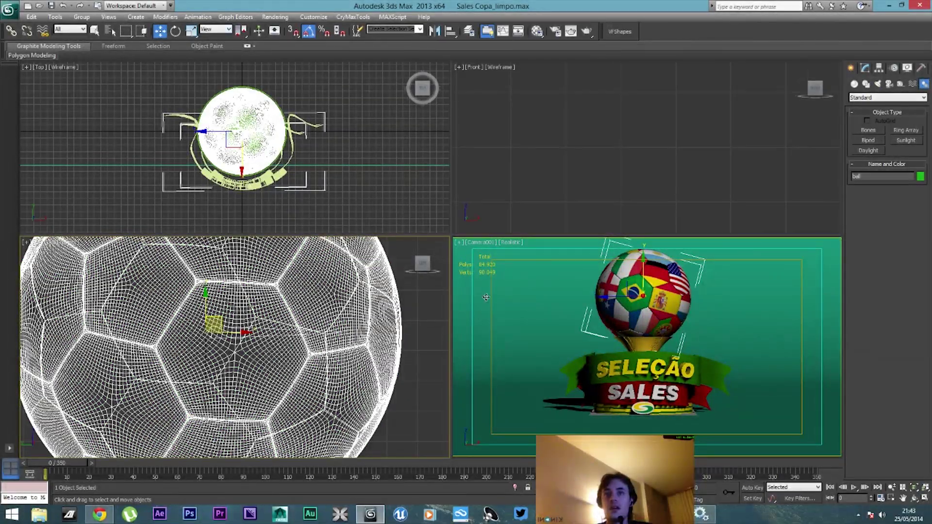
left_click(866, 68)
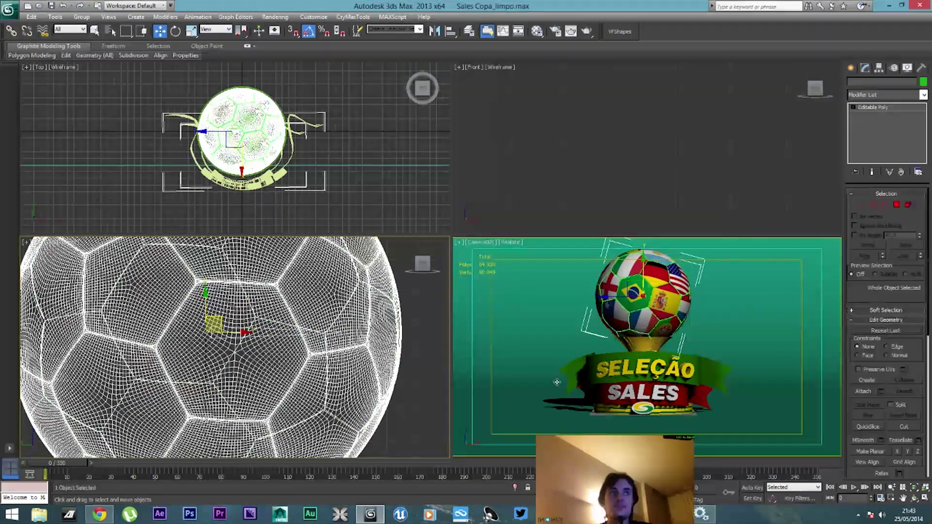
left_click(924, 94)
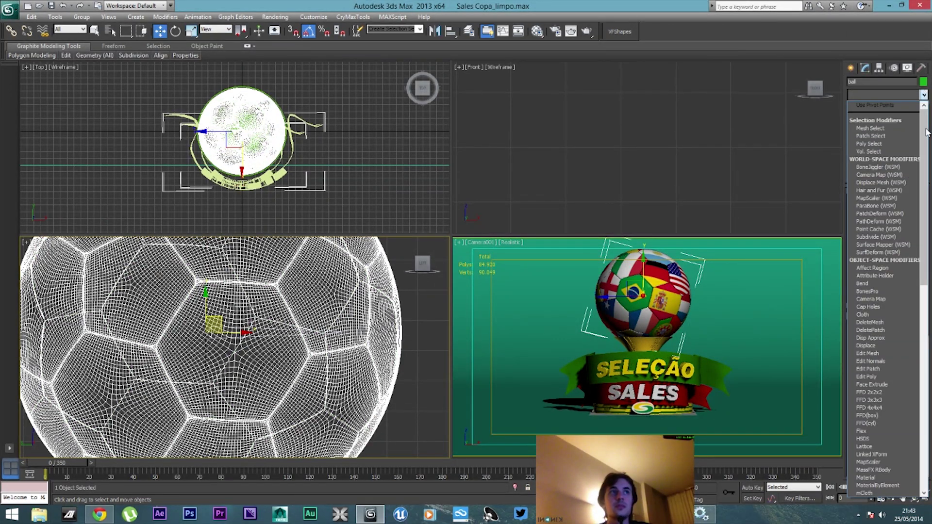
scroll(889, 250, "down", 5)
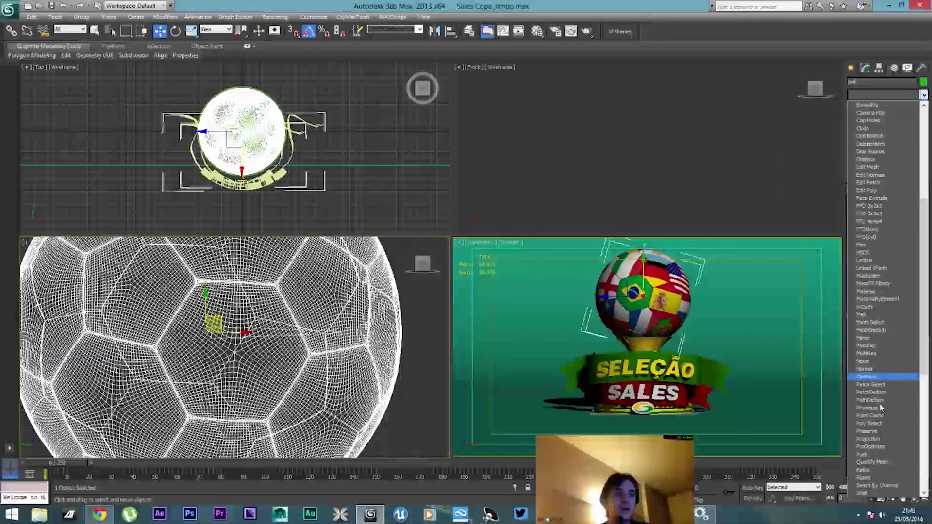
scroll(879, 403, "down", 3)
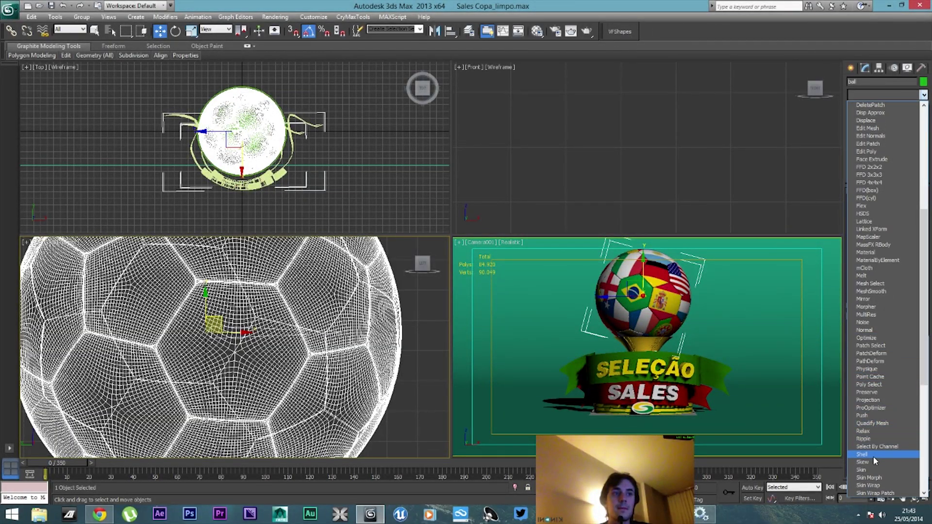
left_click(878, 470)
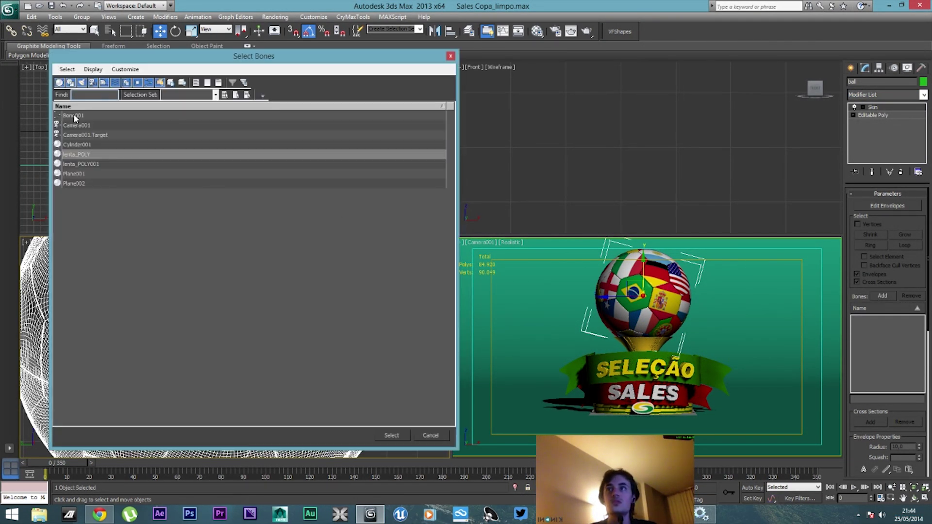
left_click(76, 116)
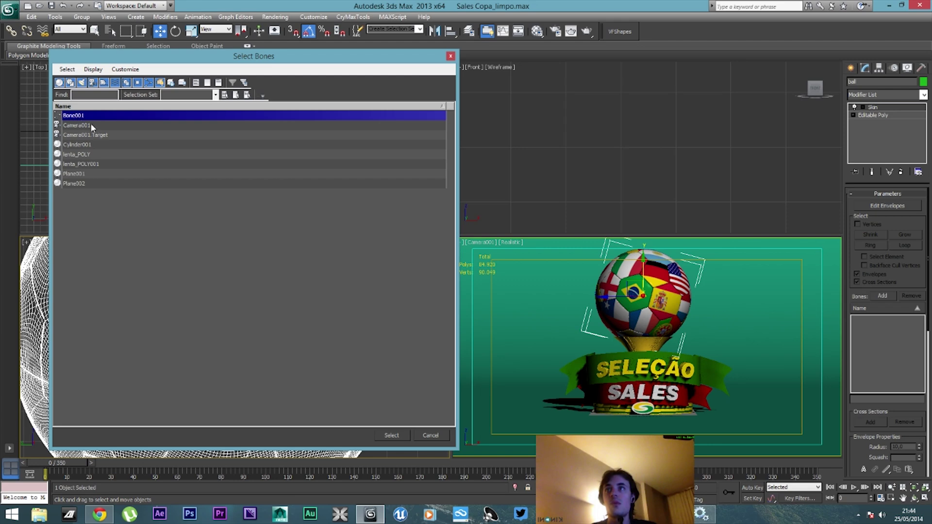
double_click(68, 120)
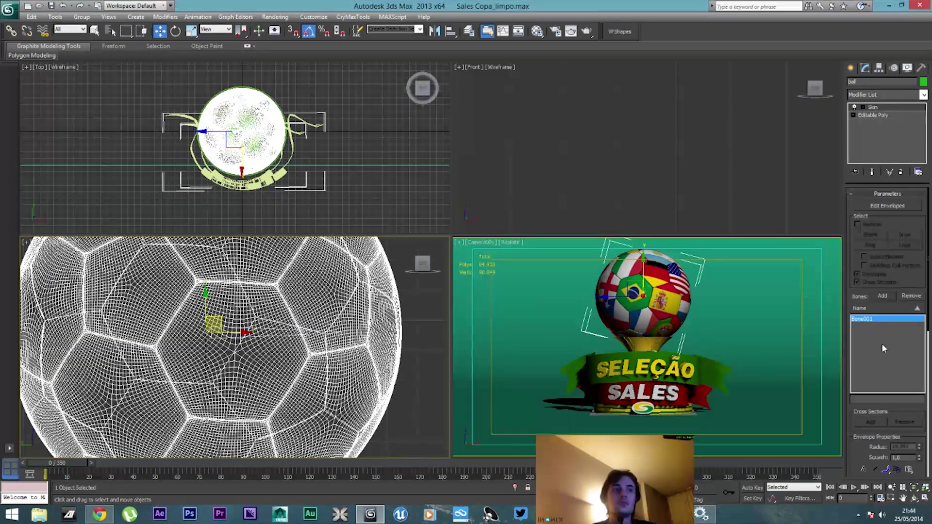
Select the bone inside the ball and rotate it in the Left view to turn the skinned ball.
left_click(260, 334)
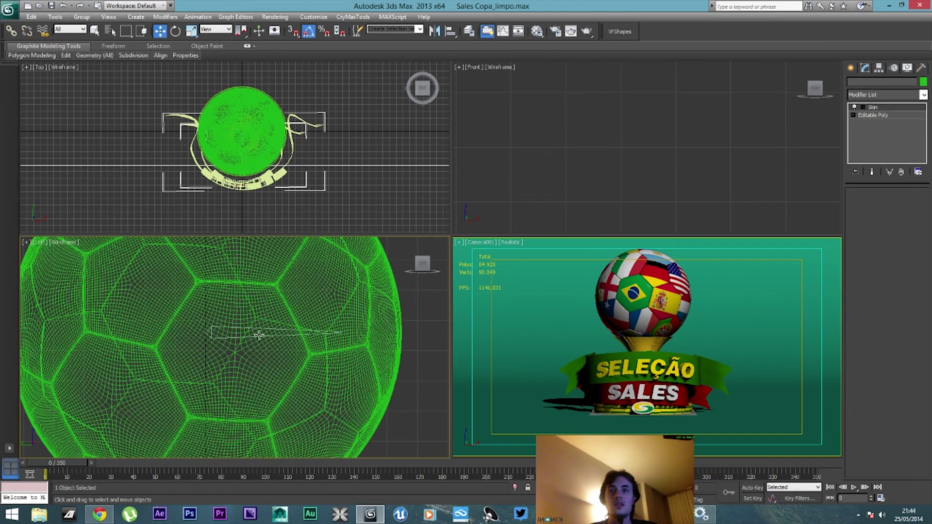
left_click(261, 334)
left_click(260, 334)
key("e")
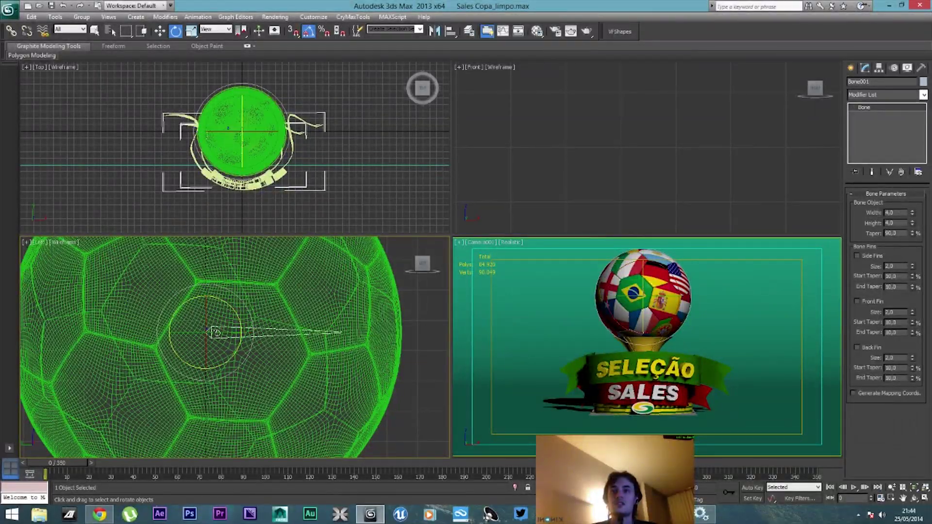
left_click_drag(175, 311, 223, 297)
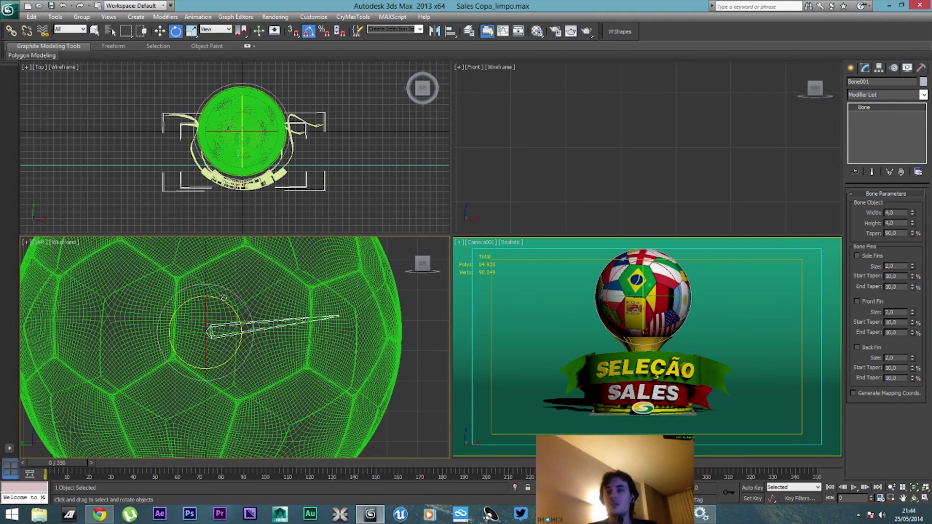
Examine the trophy's base and banners below the ball in the Left view, and select the lower banner.
scroll(233, 310, "down", 6)
scroll(277, 298, "up", 3)
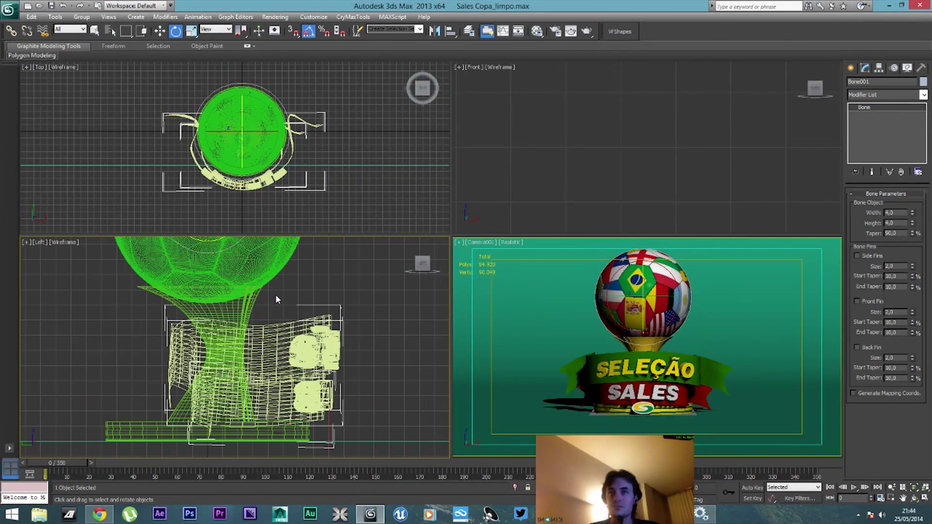
middle_click_drag(272, 291, 286, 328)
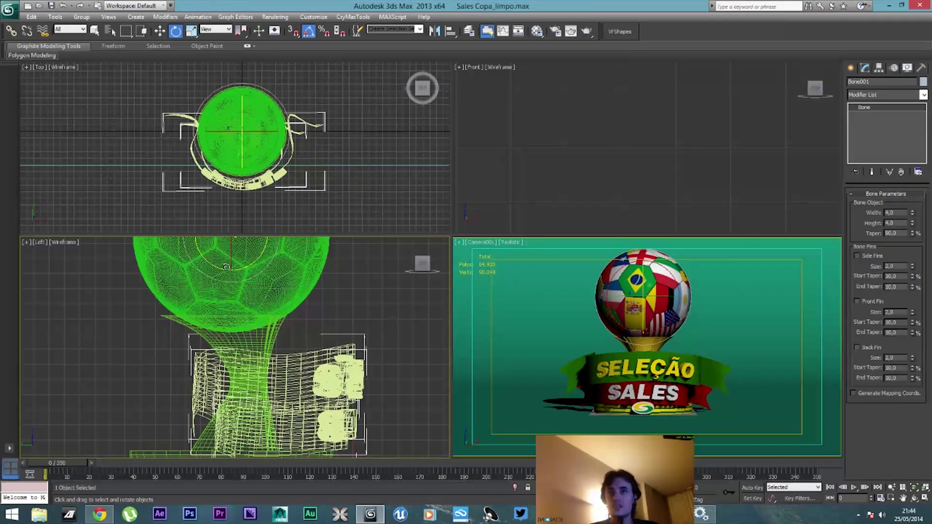
middle_click_drag(156, 402, 272, 369)
middle_click_drag(277, 320, 224, 299)
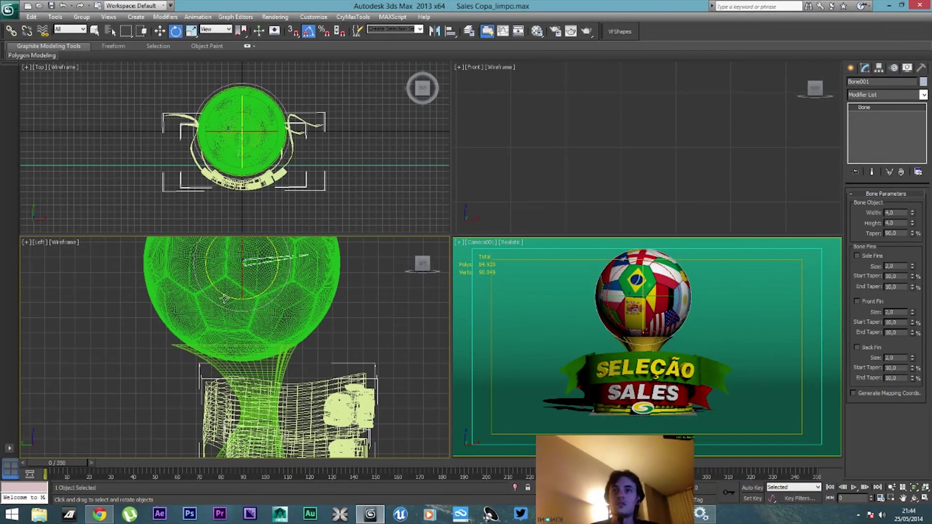
middle_click_drag(306, 357, 275, 272)
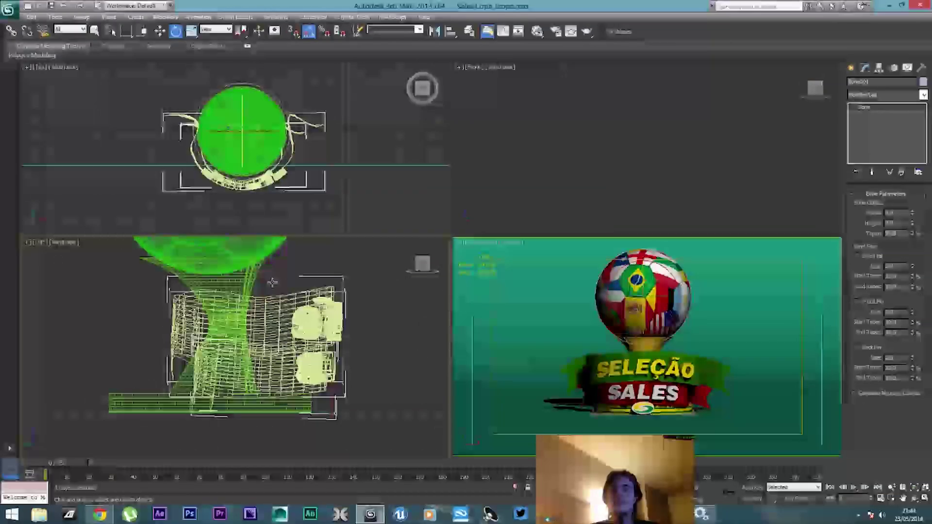
left_click(286, 315)
left_click(262, 378)
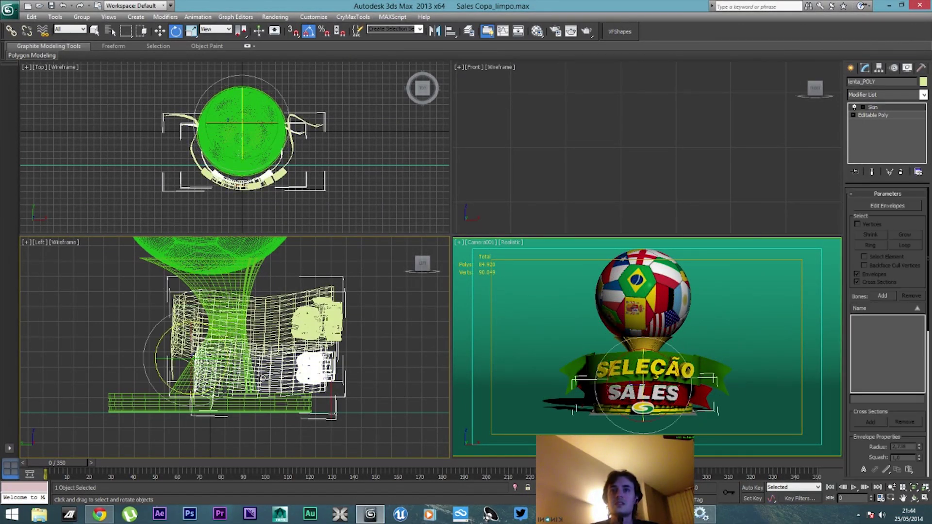
Examine the whole scene in the Left view, from the trophy to the curved backdrop and the camera.
middle_click_drag(232, 386, 285, 386)
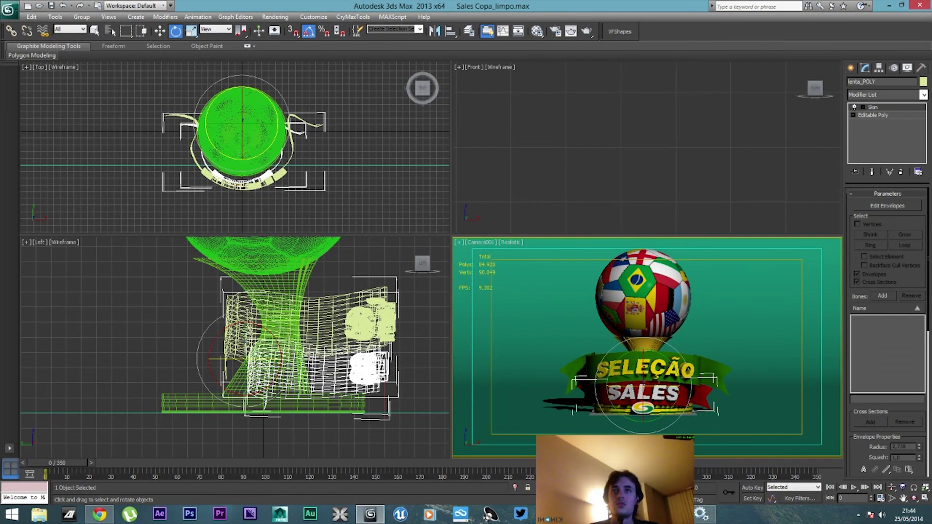
scroll(297, 331, "down", 10)
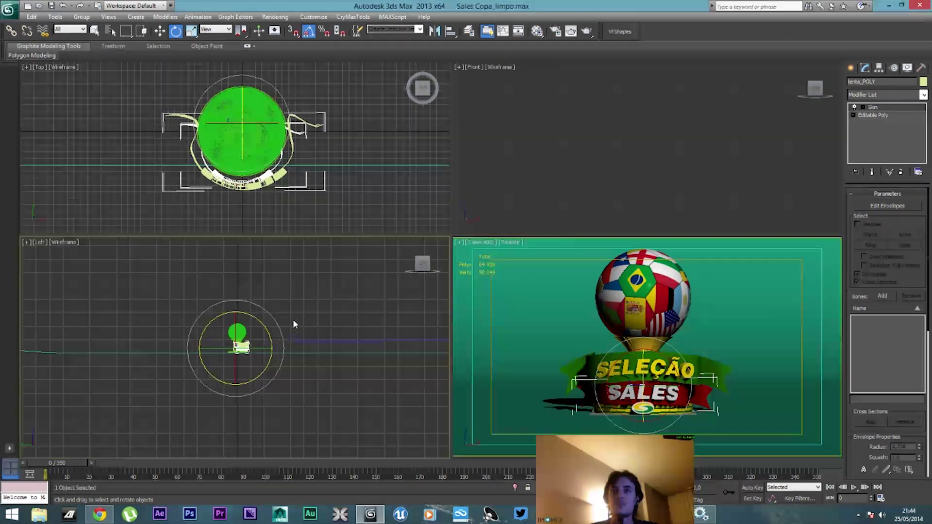
middle_click_drag(123, 302, 291, 342)
scroll(288, 338, "down", 3)
right_click(606, 311)
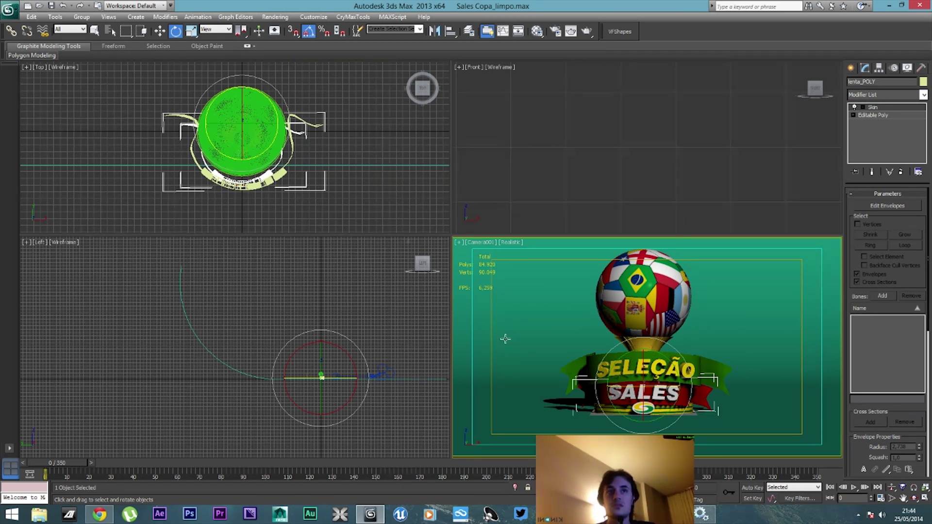
middle_click_drag(264, 357, 183, 358)
scroll(287, 372, "up", 4)
middle_click_drag(287, 372, 183, 294)
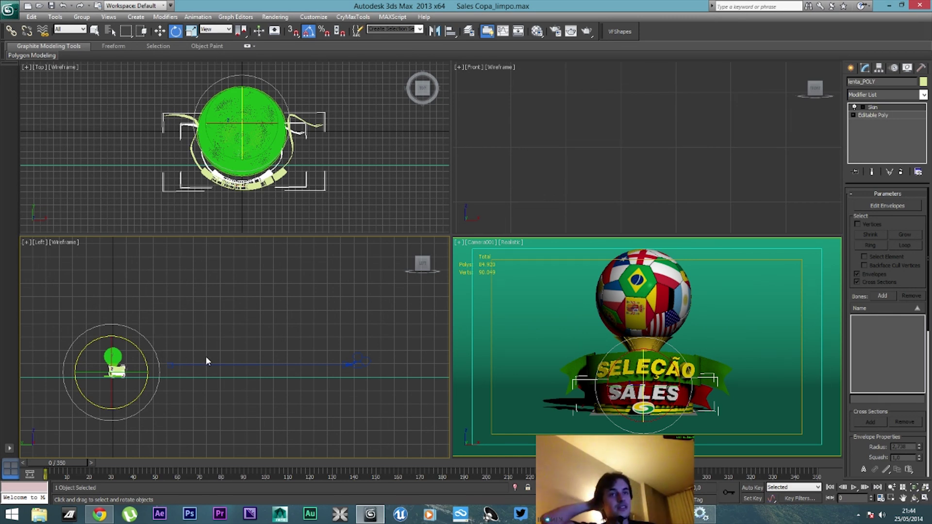
Open the recent scene Sales Copa 4.max and scrub its animation to frame 114.
left_click(9, 9)
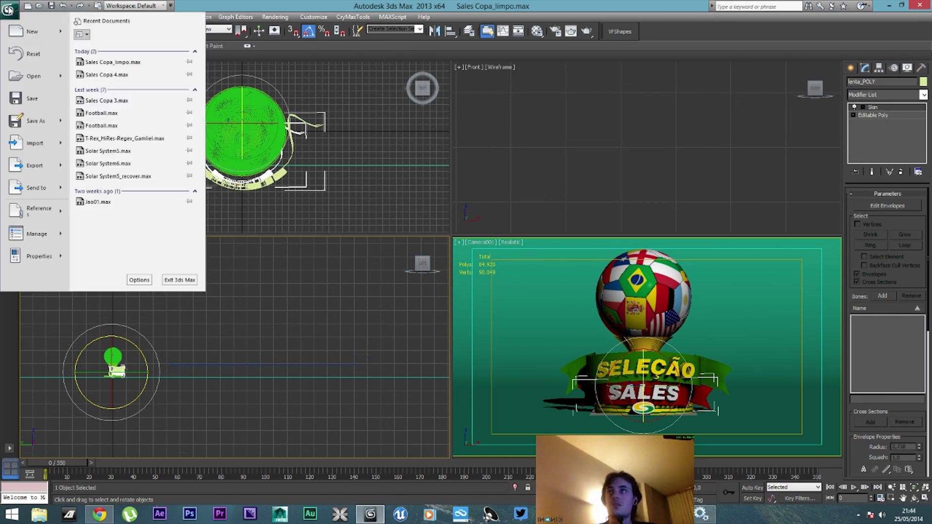
left_click(115, 75)
left_click(489, 298)
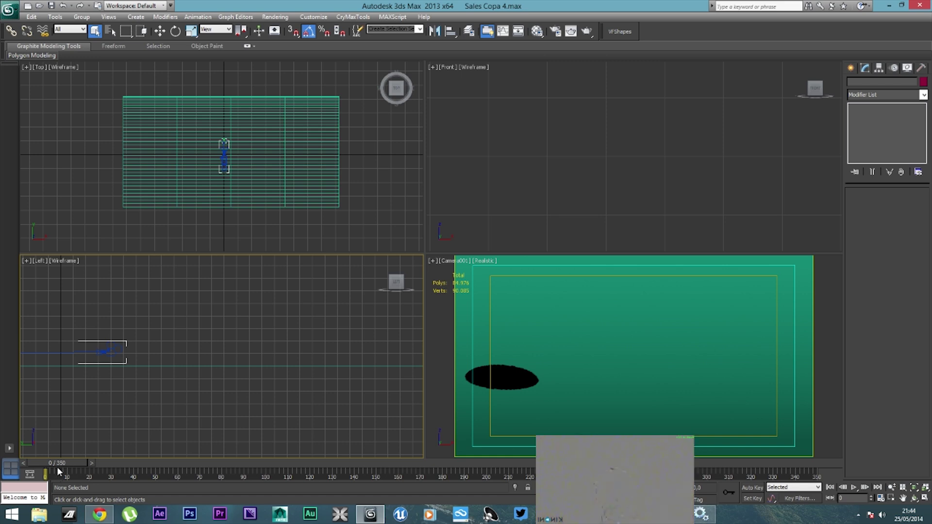
left_click_drag(58, 463, 302, 473)
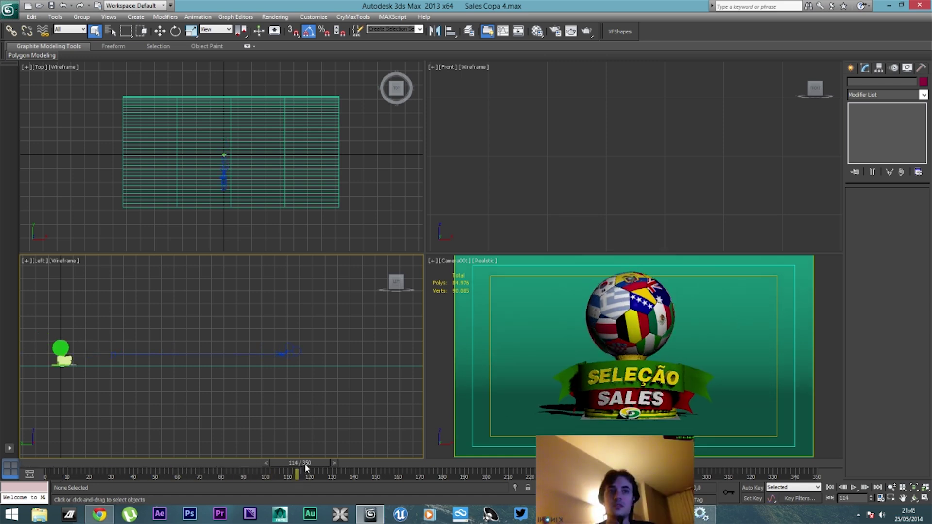
Select the soccer ball together with its inner bone in the Left view.
middle_click_drag(161, 390, 325, 385)
scroll(324, 385, "up", 3)
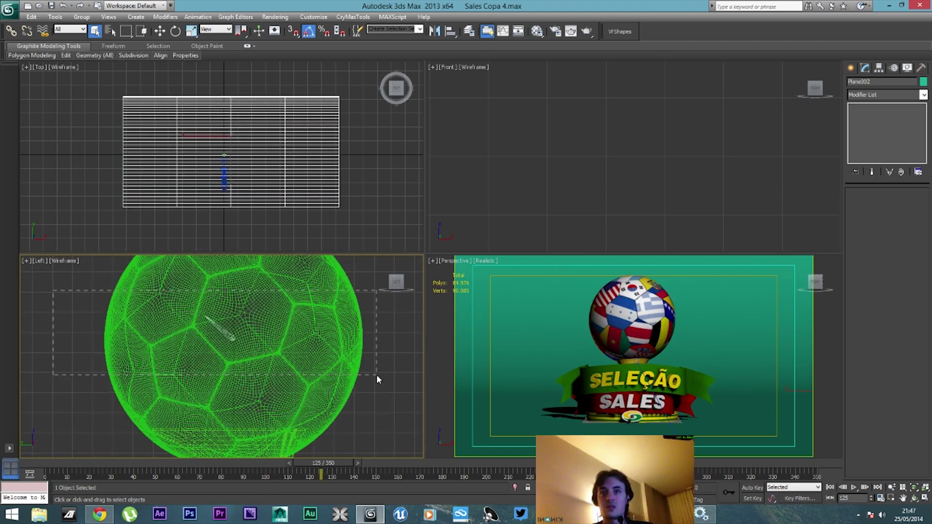
left_click(355, 378)
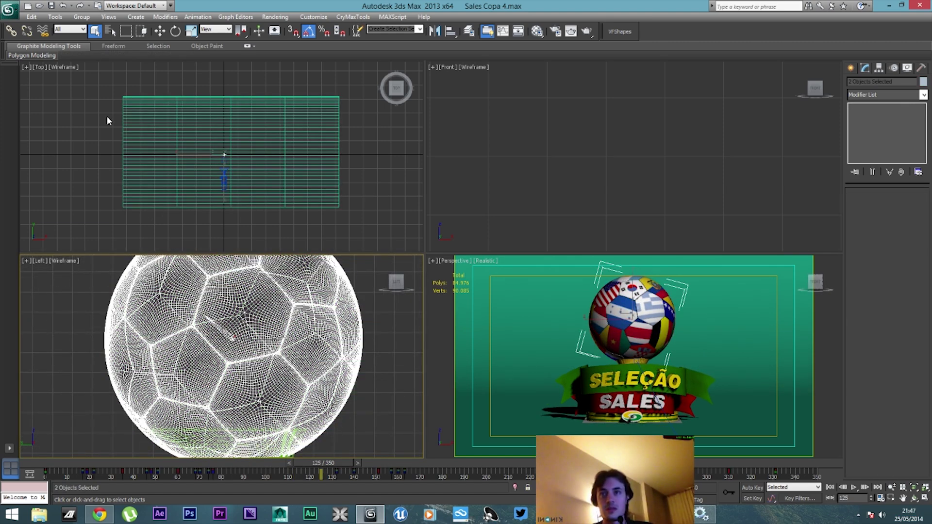
Export only the selected ball and bone as Bola.FBX into the Modelos folder, leaving animation out of the export.
left_click(10, 10)
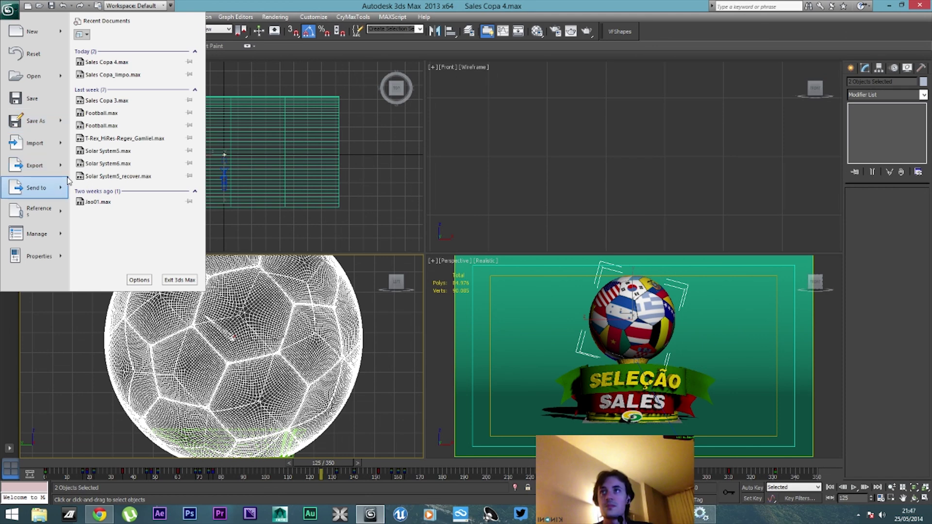
mouse_move(34, 165)
left_click(112, 82)
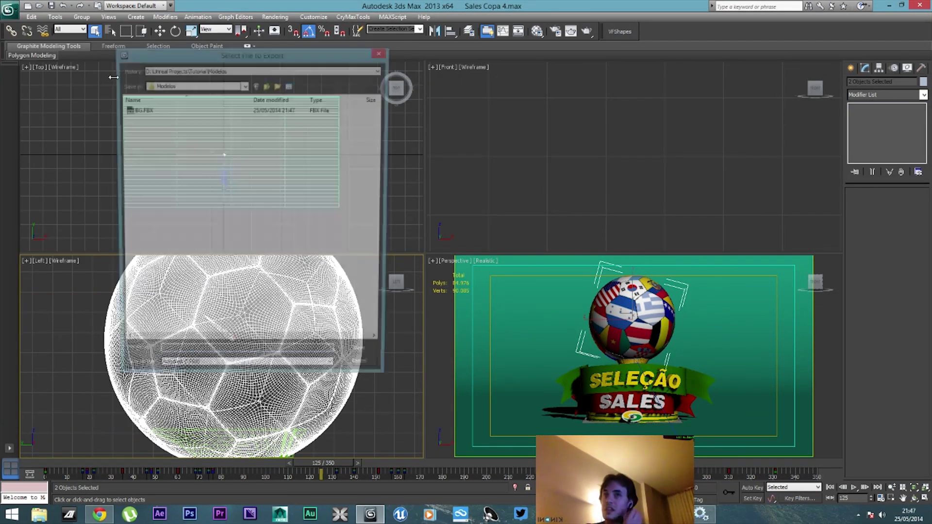
type("bOLA")
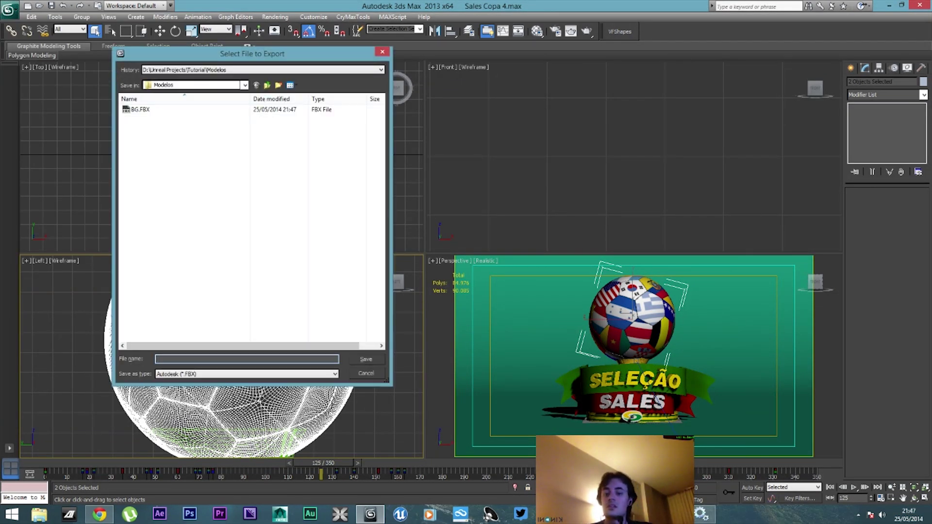
double_click(208, 359)
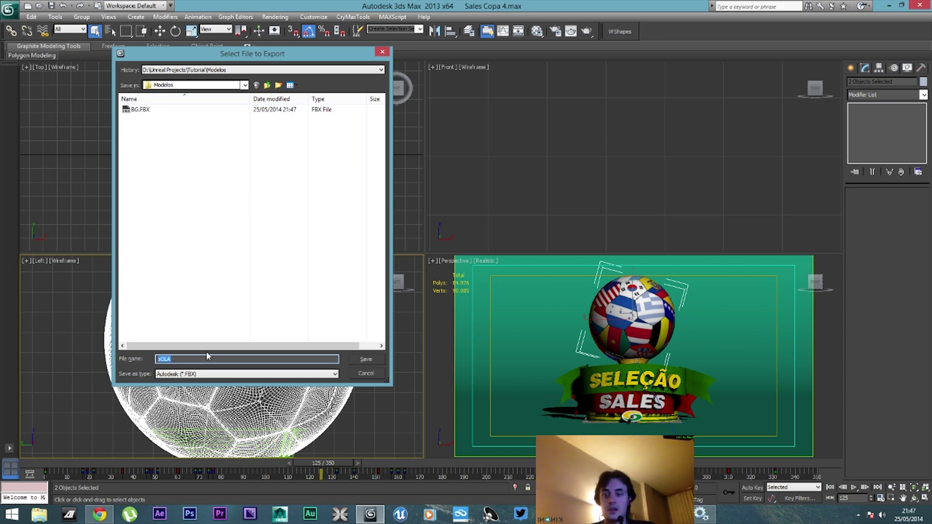
type("Bola")
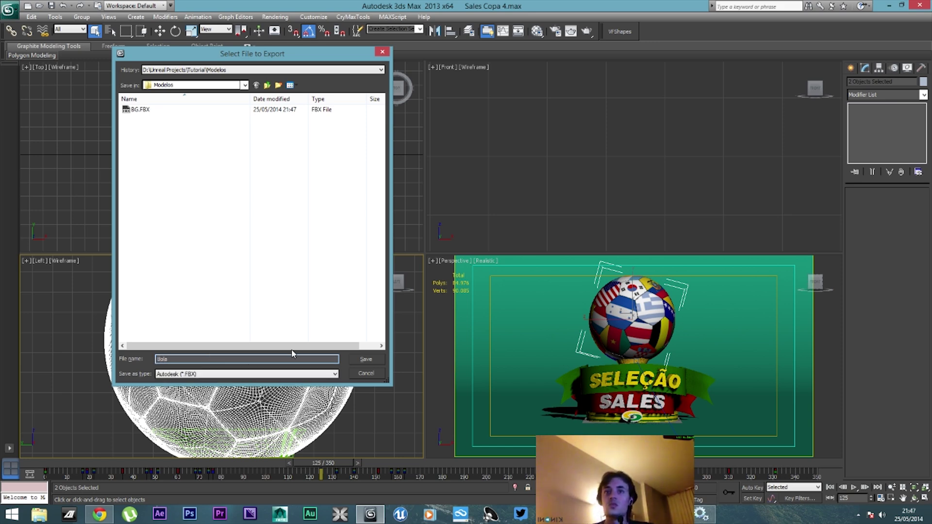
left_click(367, 360)
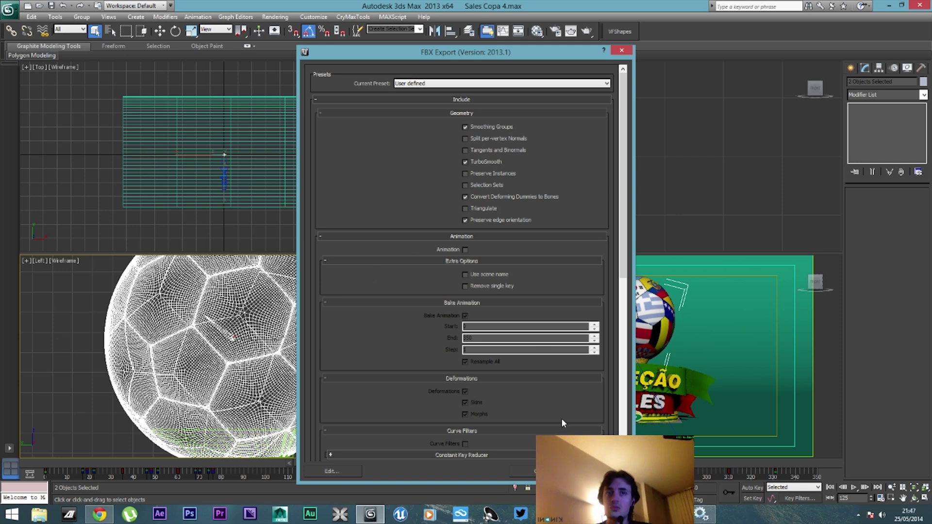
left_click(548, 470)
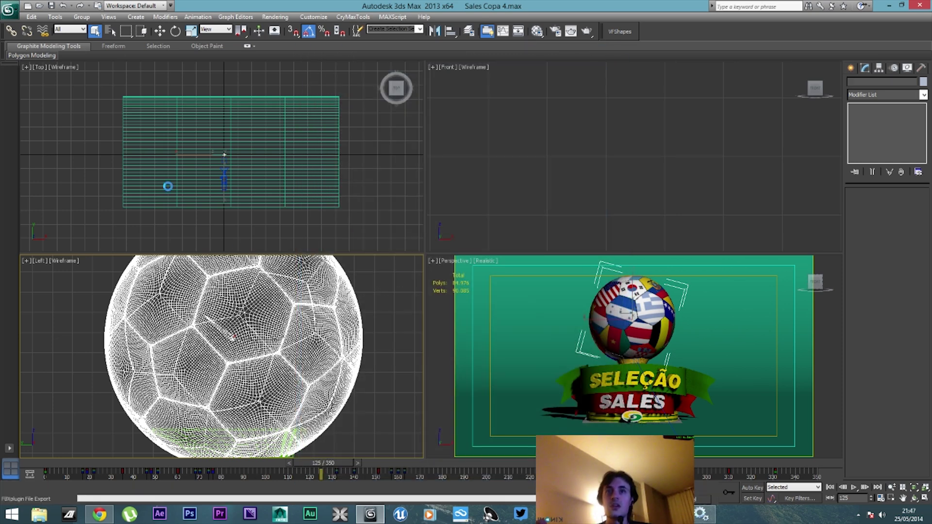
left_click(623, 405)
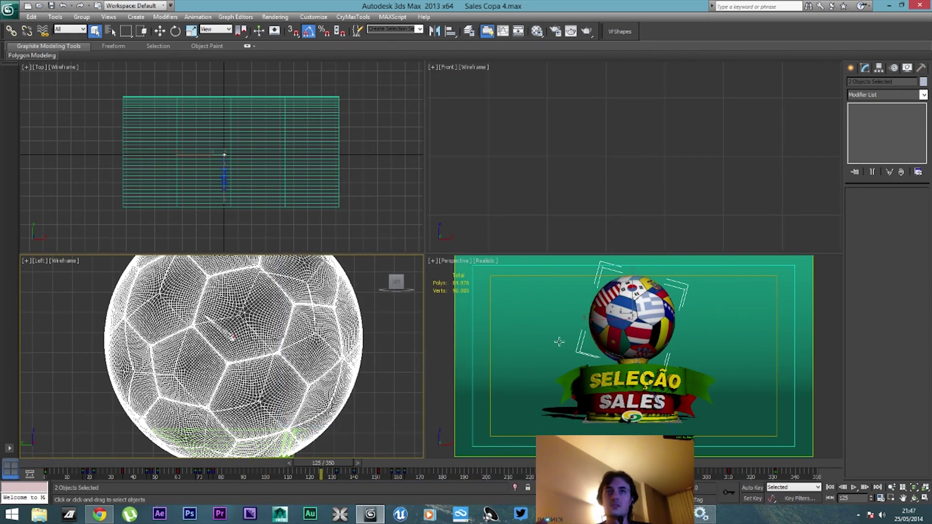
Start a second FBX export of the selected ball and bone, naming the file Bola_anim01.FBX in the Modelos folder.
left_click(8, 10)
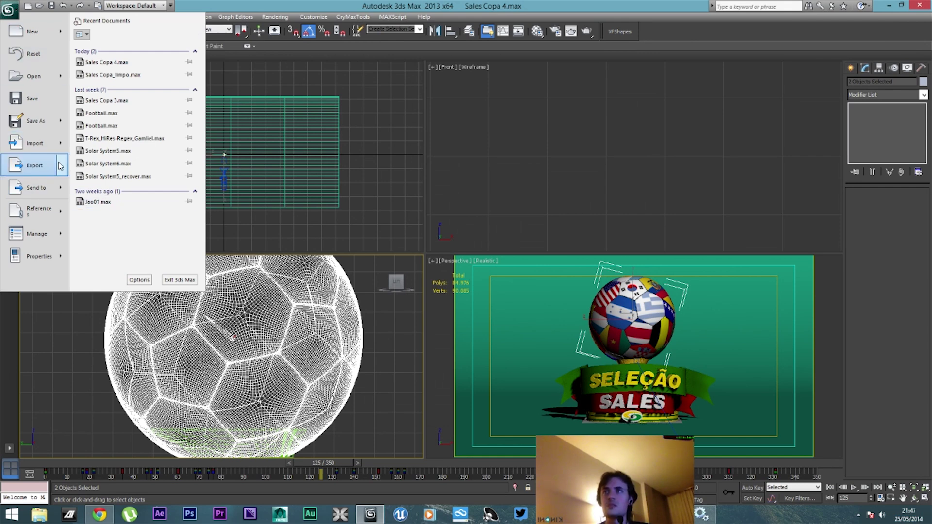
mouse_move(60, 165)
left_click(108, 84)
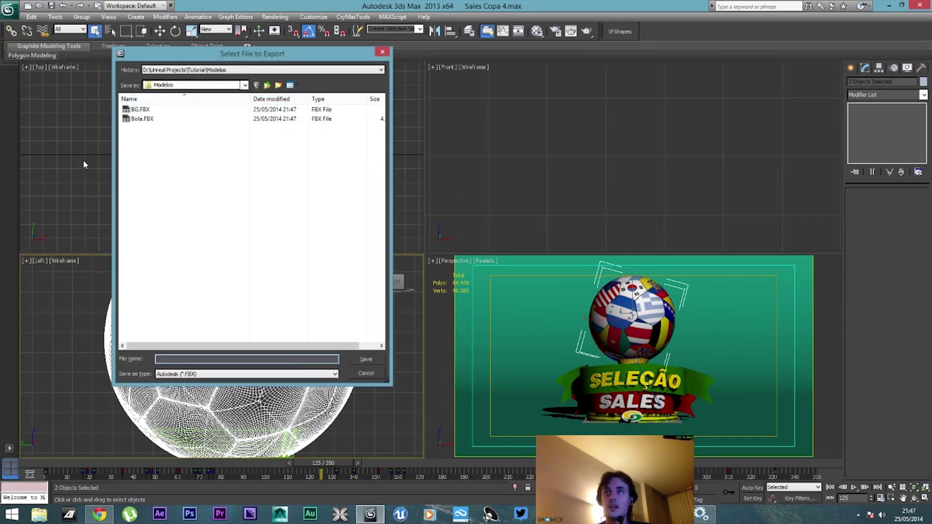
left_click(136, 119)
left_click(172, 359)
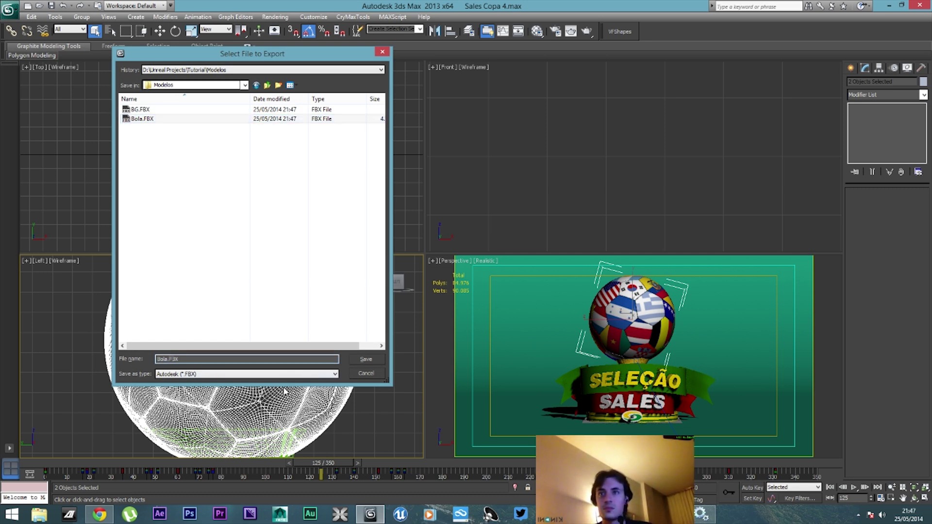
type("_an")
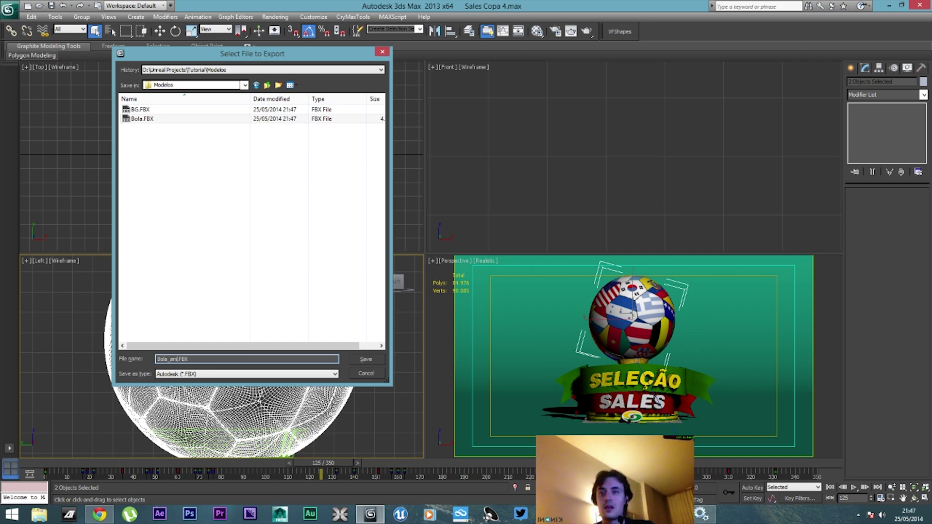
type("im01")
left_click(366, 359)
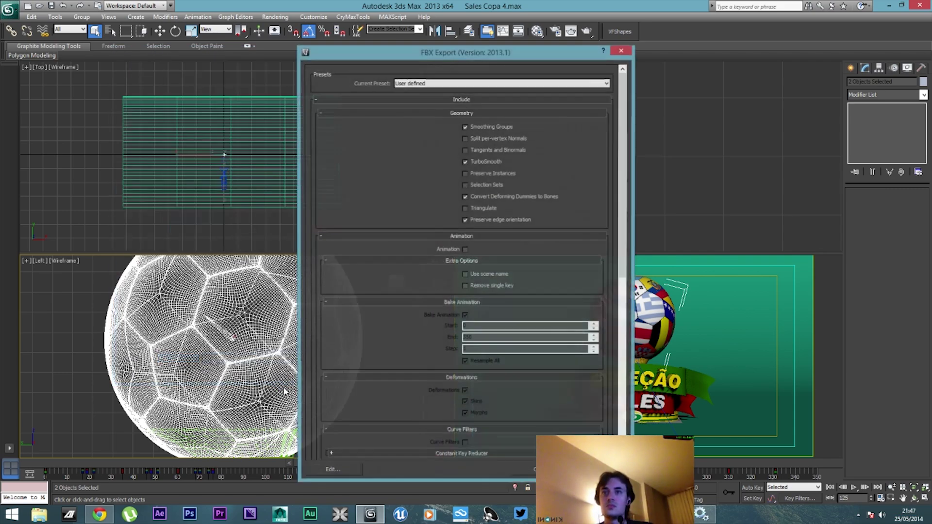
Include animation in the FBX export and choose the Autodesk Media & Entertainment preset.
left_click(464, 250)
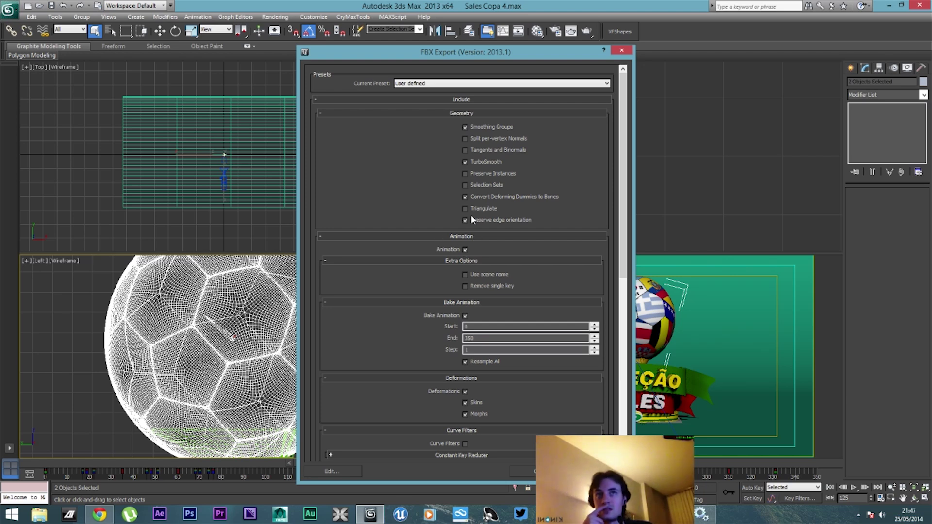
left_click(421, 85)
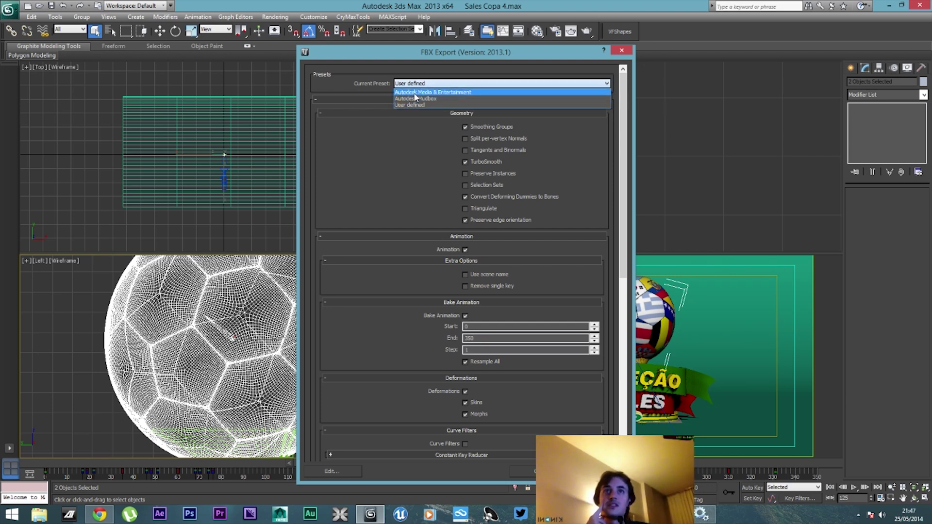
left_click(416, 93)
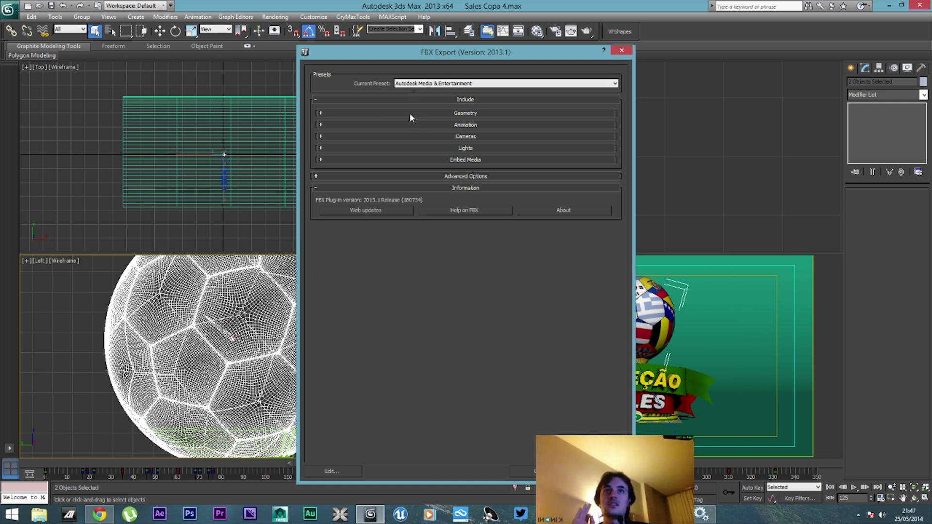
Enable Smoothing Groups in the geometry options and Bake Animation in the animation options of the FBX export.
left_click(409, 113)
left_click(468, 128)
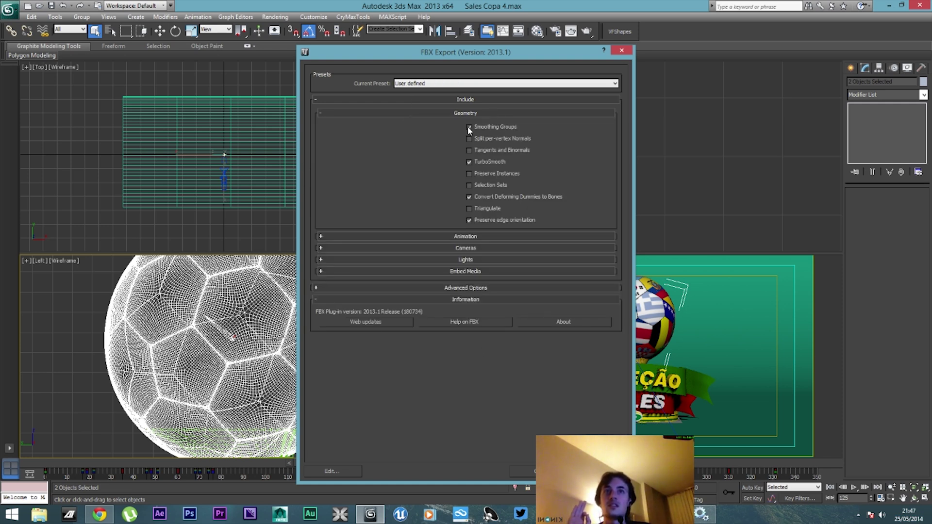
left_click(440, 236)
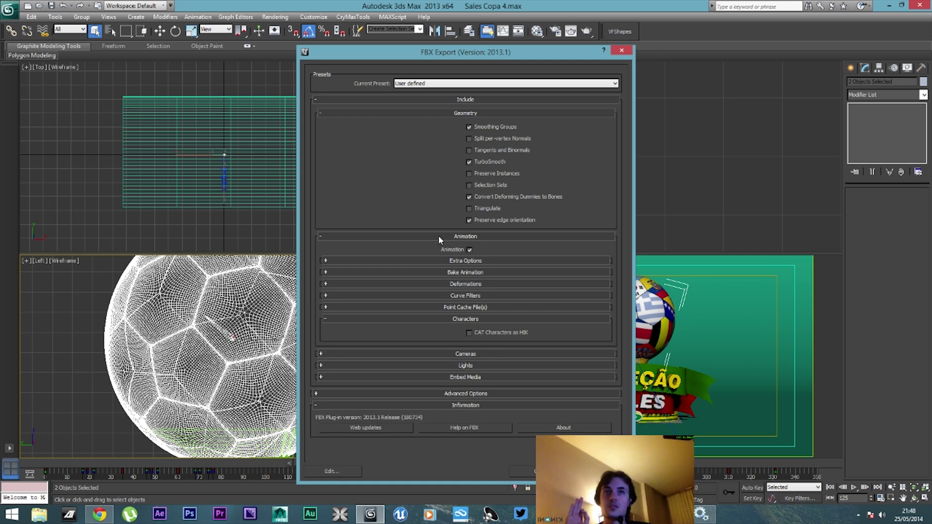
left_click(489, 261)
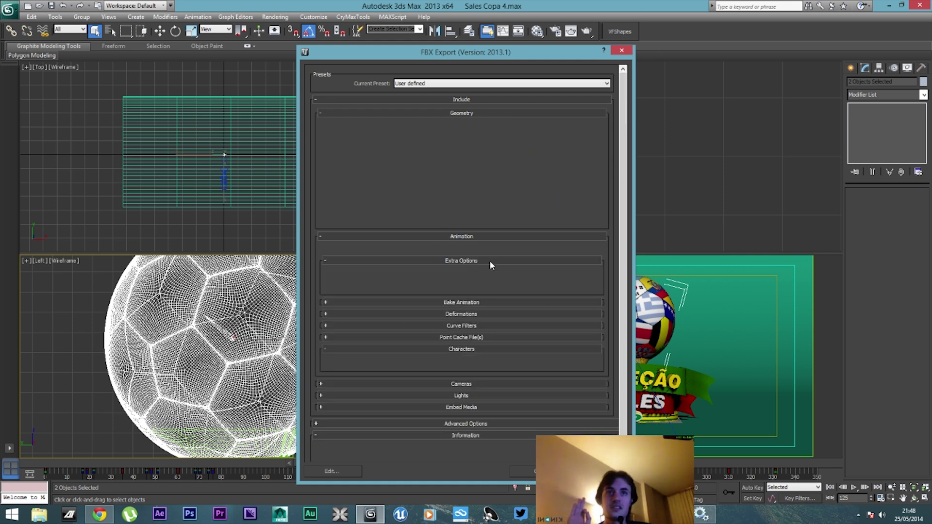
left_click(455, 302)
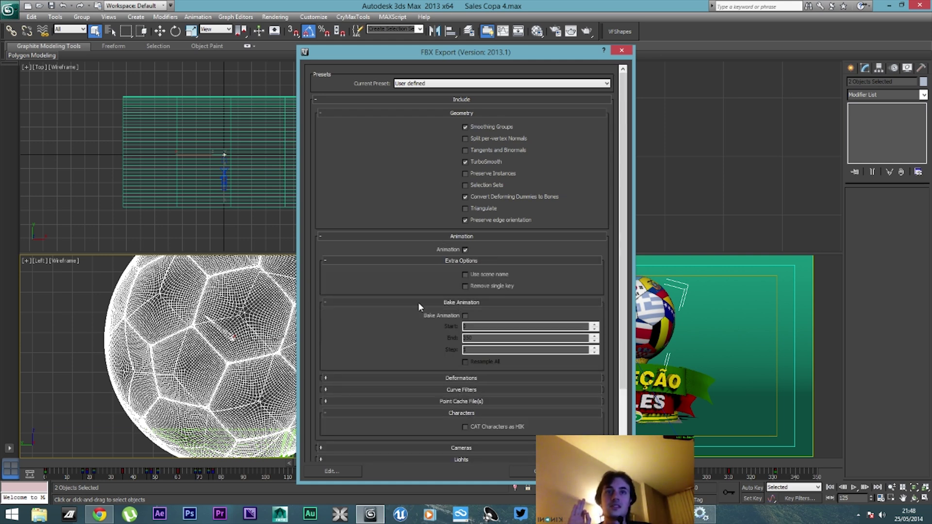
left_click(466, 316)
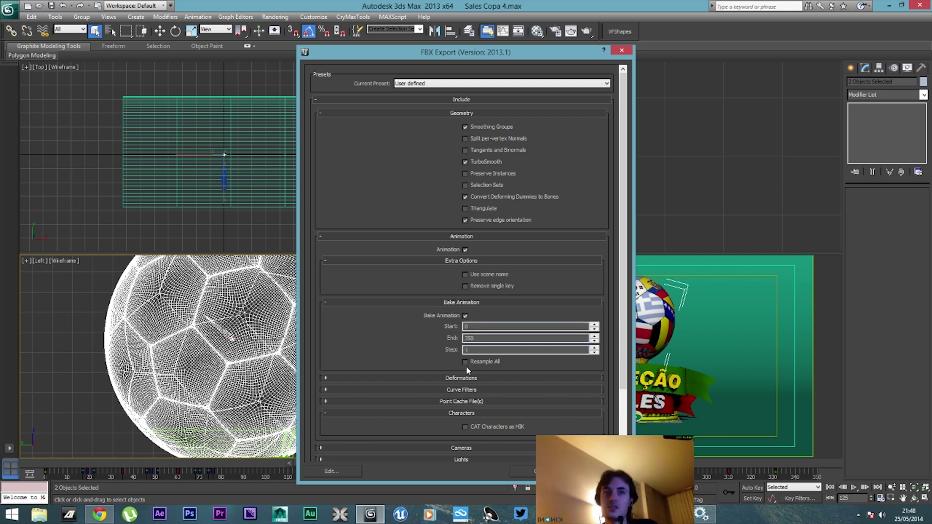
Enable Resample All, review the Deformations and Curve Filters options, and complete the FBX export of the animated ball.
left_click(441, 379)
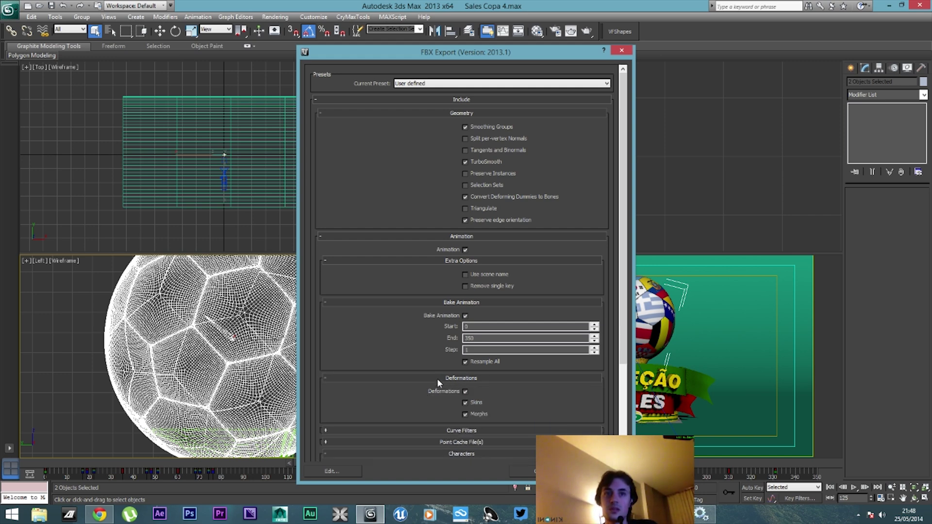
left_click(475, 432)
scroll(406, 421, "down", 5)
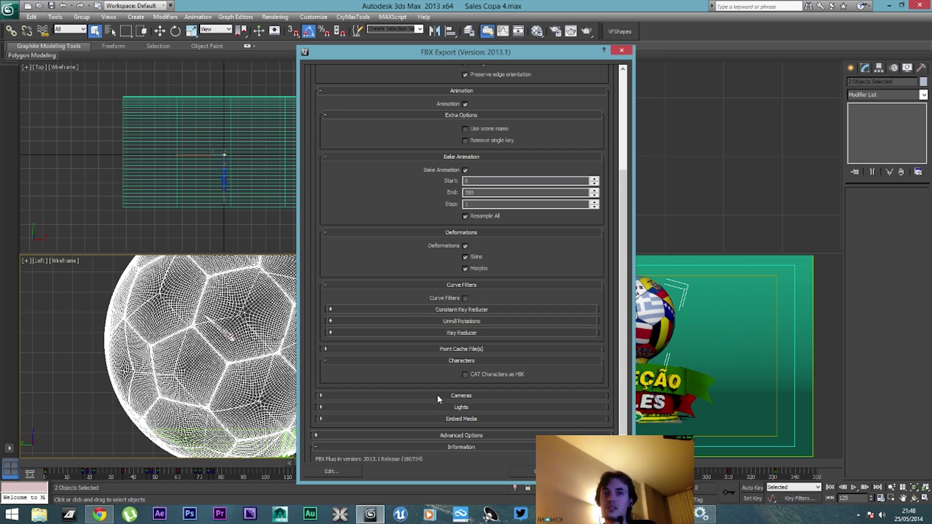
left_click(546, 472)
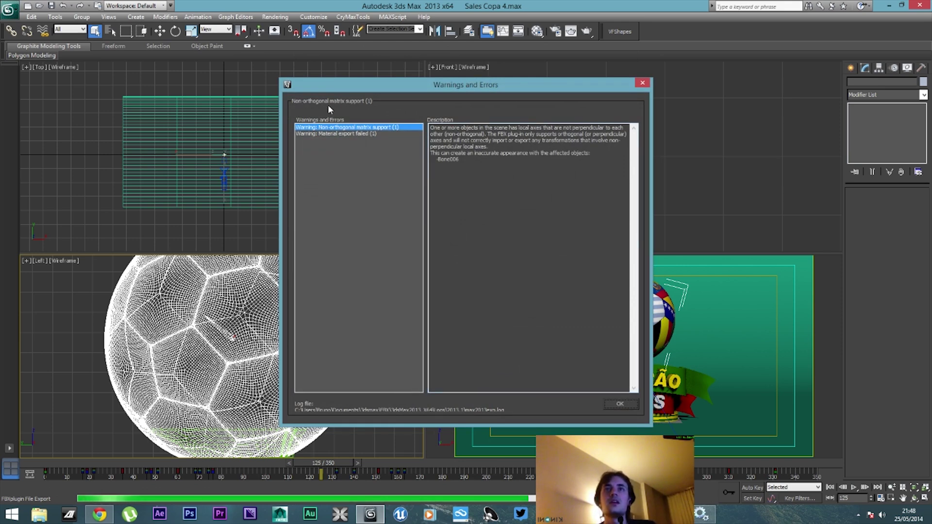
left_click(625, 403)
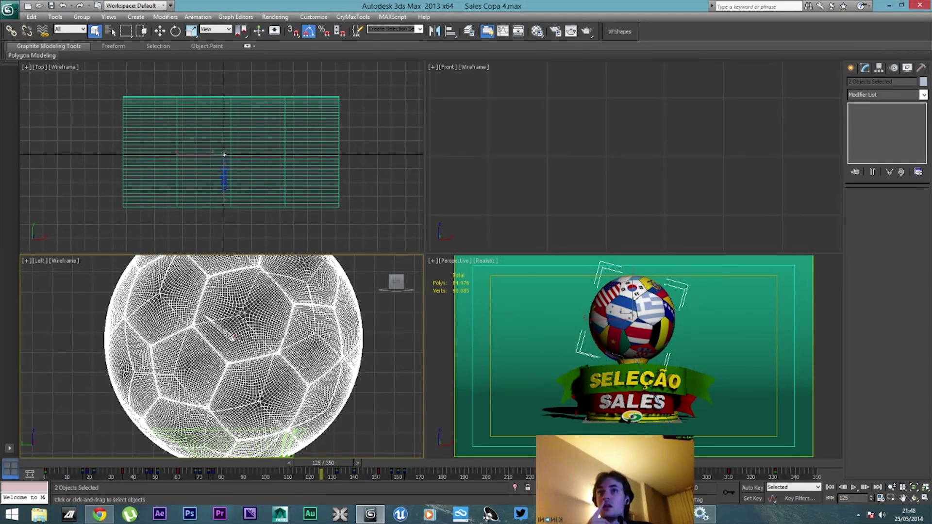
Select the trophy's flat base and the bone beneath it in the Left viewport.
middle_click_drag(300, 368, 280, 319)
middle_click_drag(284, 389, 263, 345)
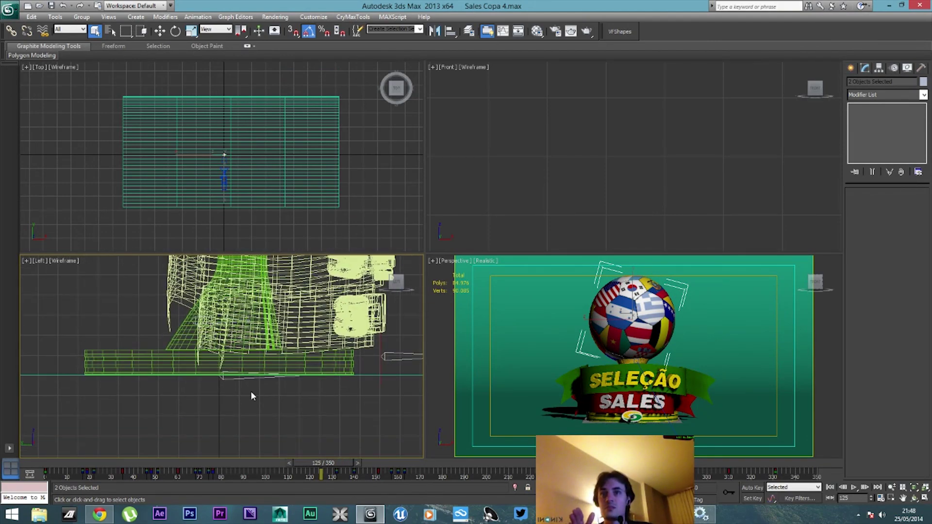
left_click(174, 370)
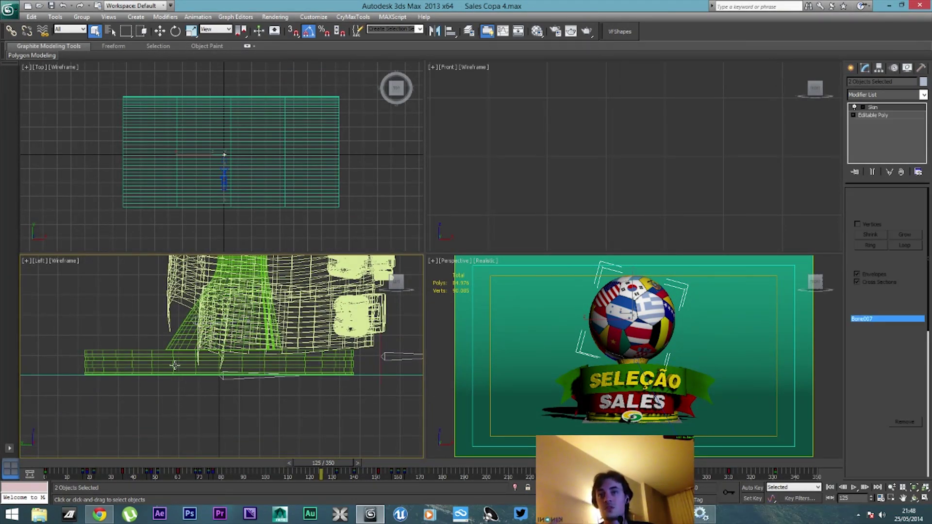
left_click(228, 380)
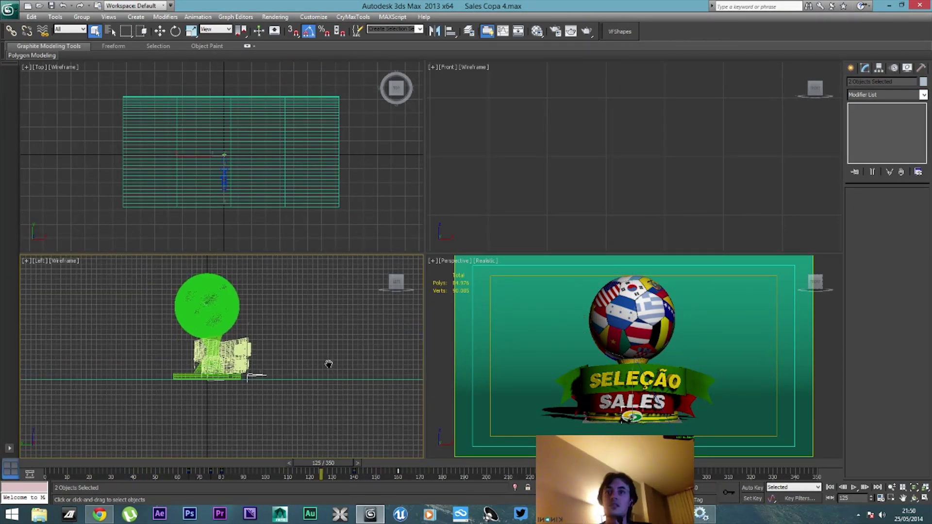
Select the scene's camera and start its FBX export, naming the file Camera 01 in the Modelos folder.
middle_click_drag(327, 362, 131, 362)
scroll(136, 366, "down", 3)
left_click_drag(244, 345, 379, 348)
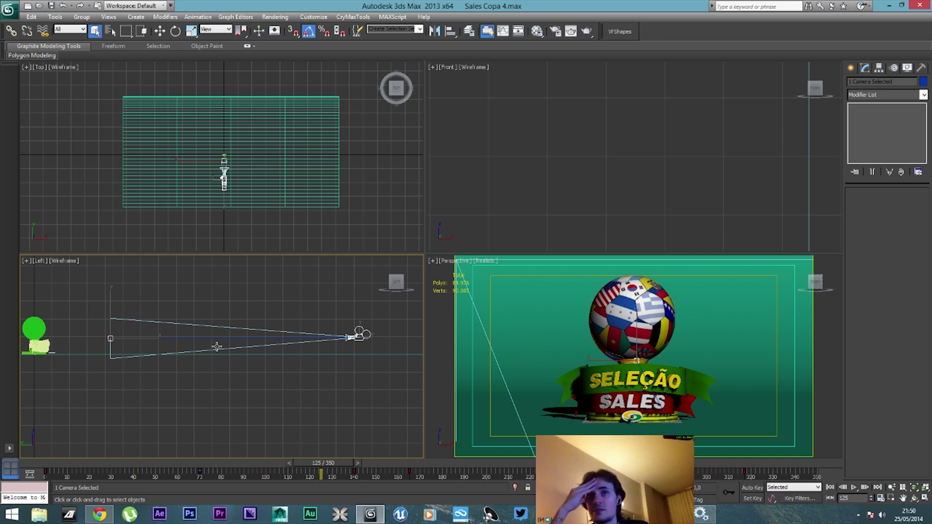
left_click_drag(343, 346, 388, 350)
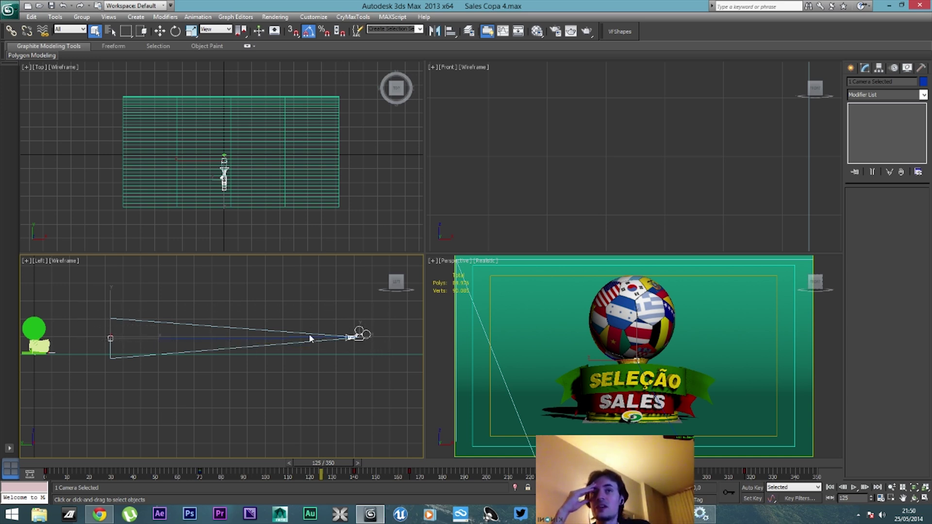
left_click(9, 10)
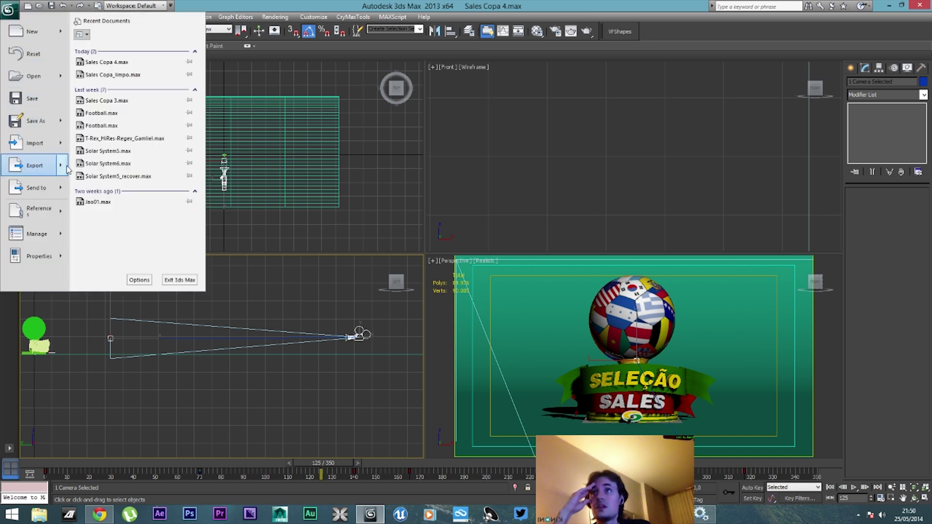
mouse_move(59, 165)
left_click(137, 78)
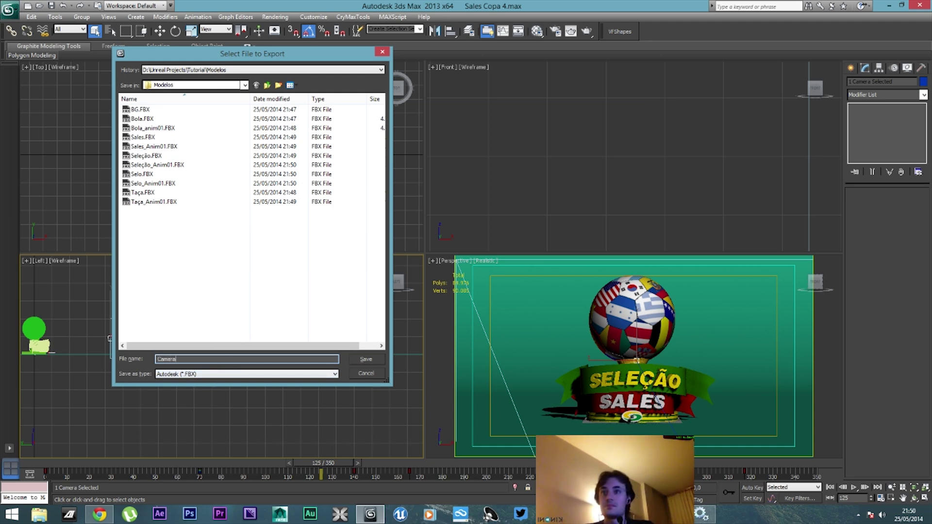
type("01")
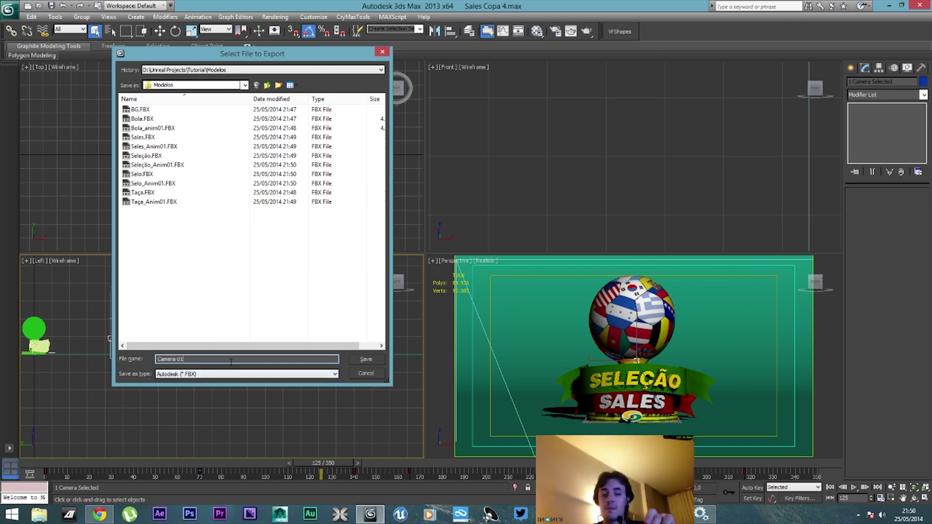
key("Return")
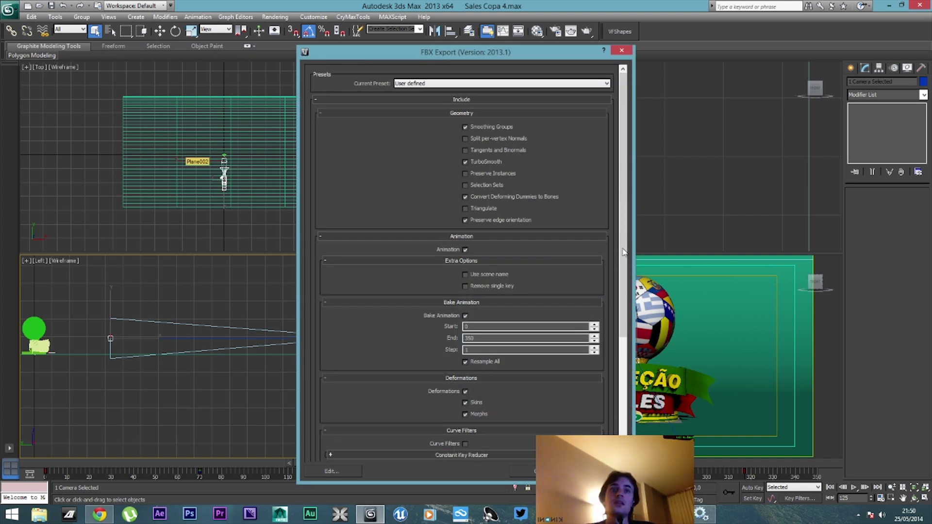
Check that Cameras are included in the FBX export options and complete the camera export.
scroll(461, 315, "down", 5)
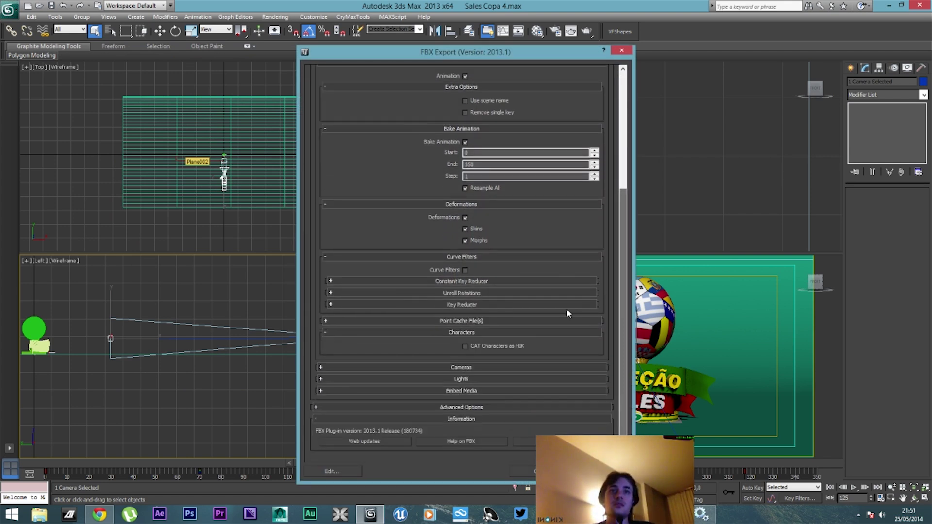
left_click(456, 367)
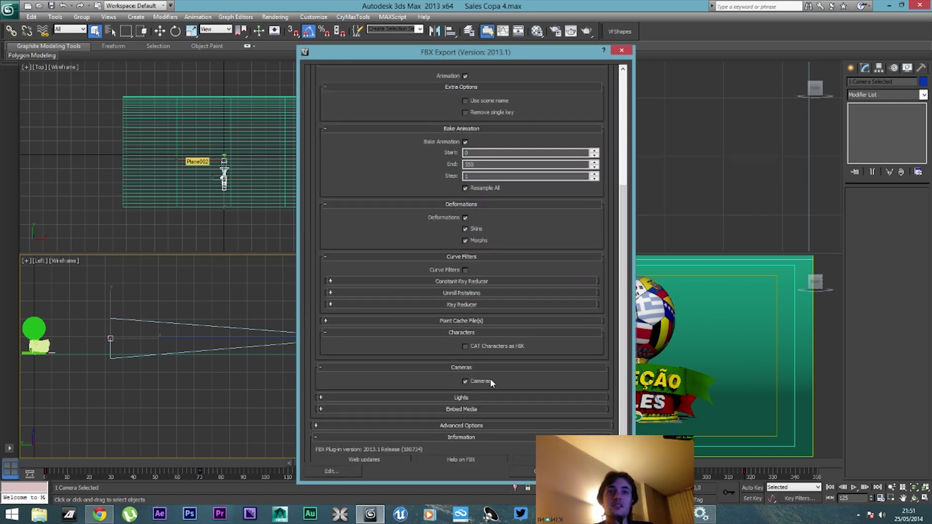
left_click(522, 472)
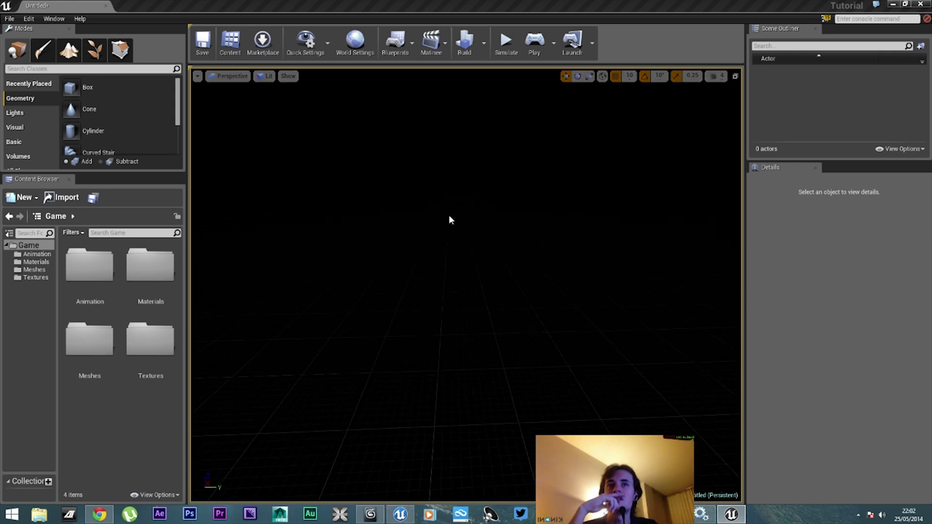
left_click(108, 284)
left_click(147, 334)
left_click(88, 359)
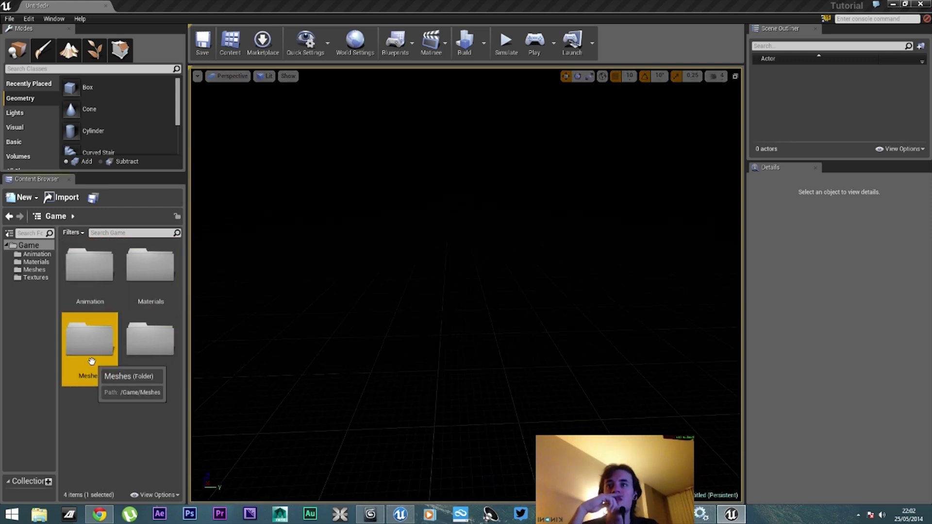
left_click(138, 420)
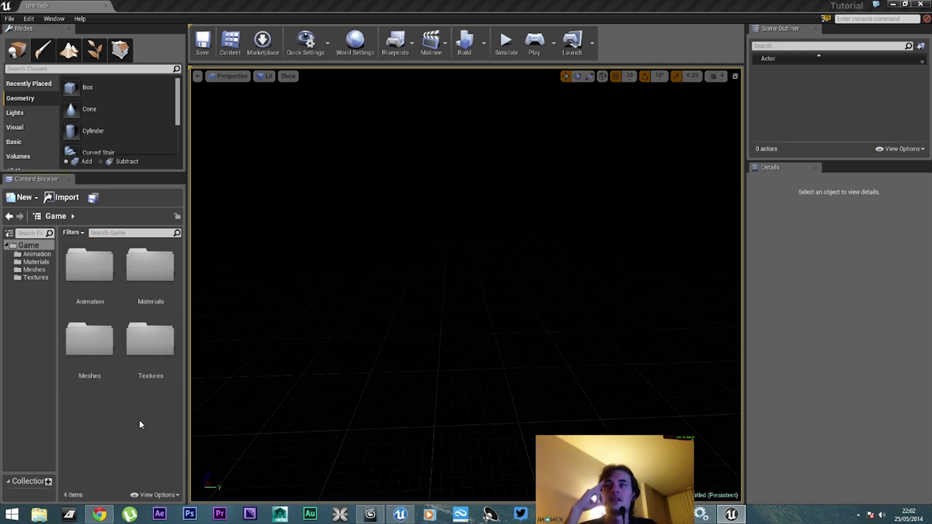
In Unreal Editor, import Bola.FBX into the Game folder as a skeletal mesh with a new skeleton, including materials and textures.
left_click(66, 198)
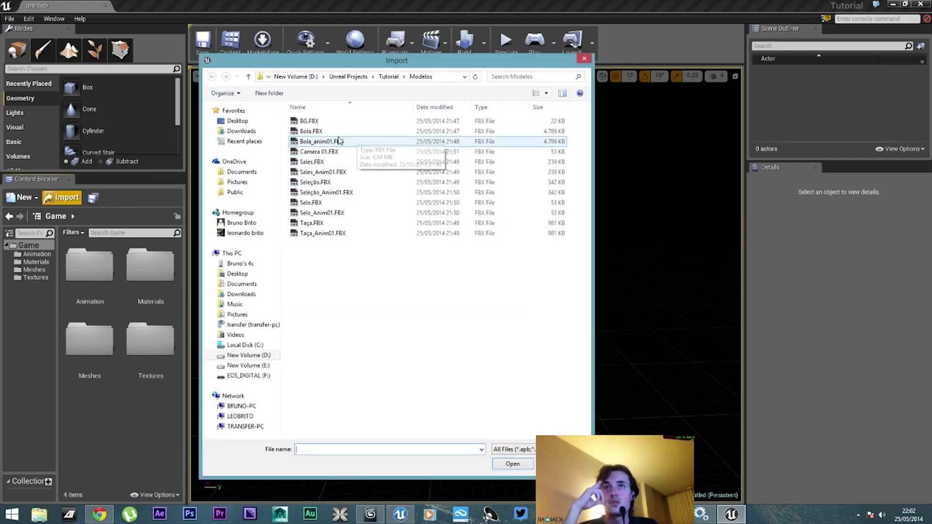
left_click(311, 132)
double_click(301, 131)
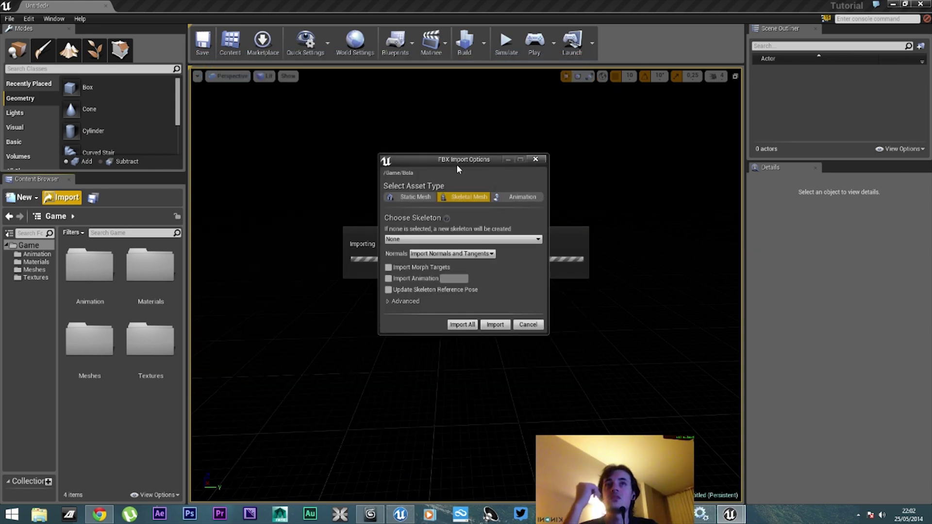
left_click(483, 241)
left_click(483, 242)
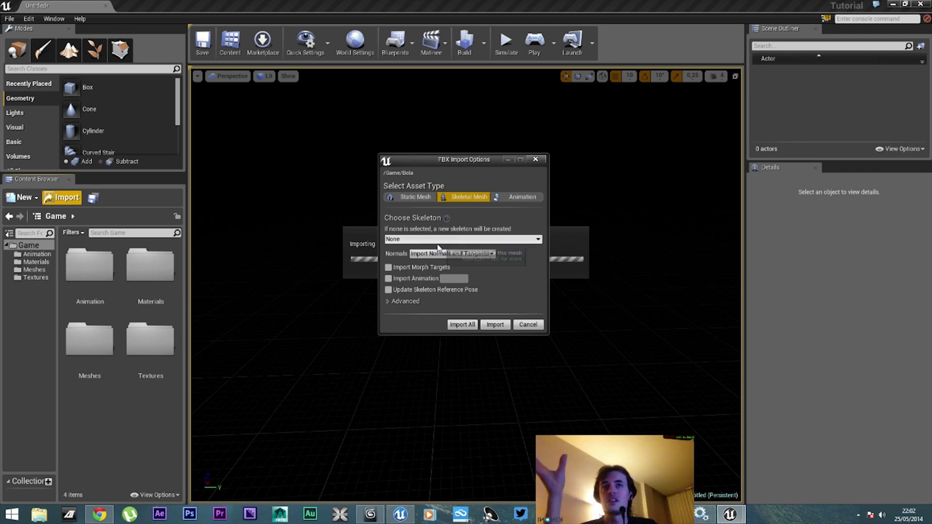
left_click(411, 301)
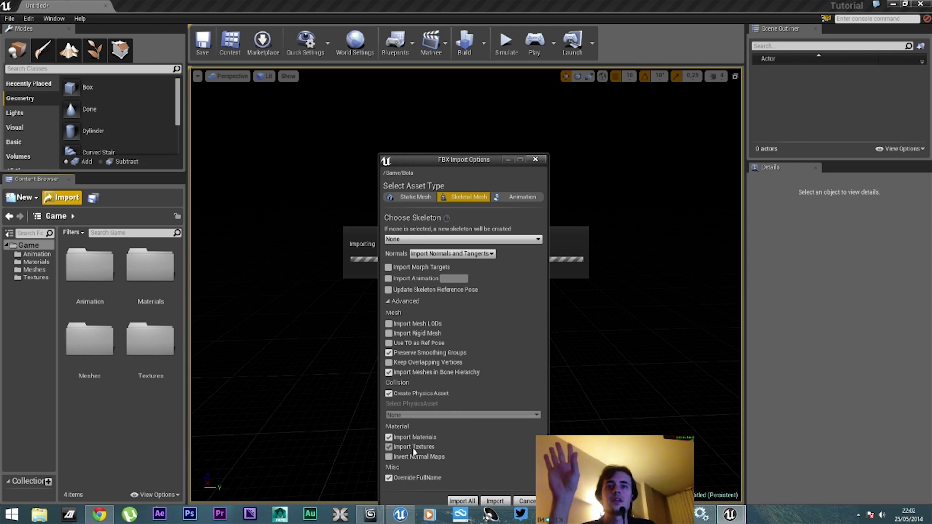
left_click(461, 501)
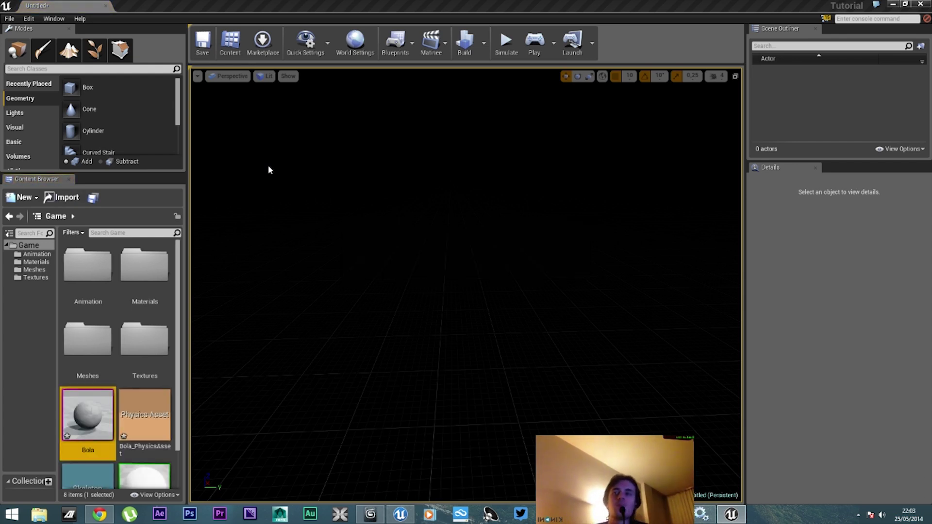
Review the physics asset, skeleton and material imported with the Bola mesh.
scroll(184, 369, "down", 2)
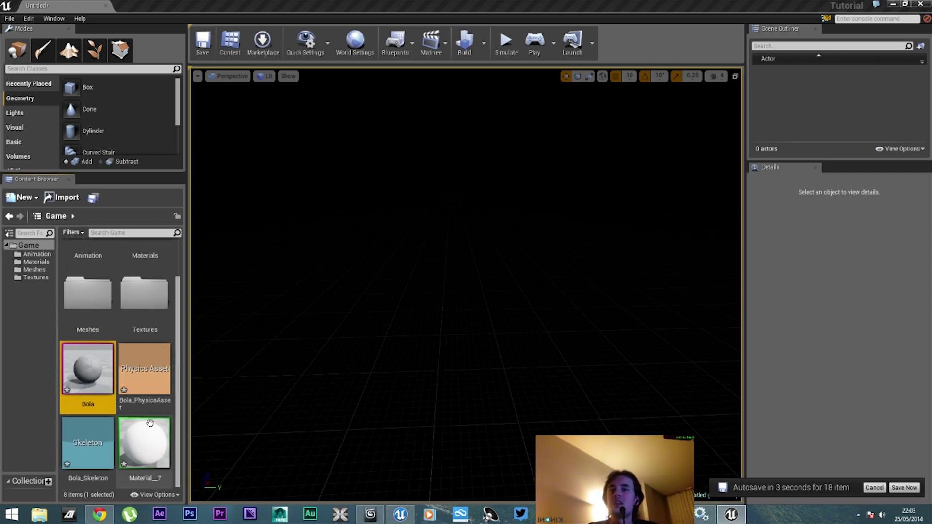
left_click(85, 441)
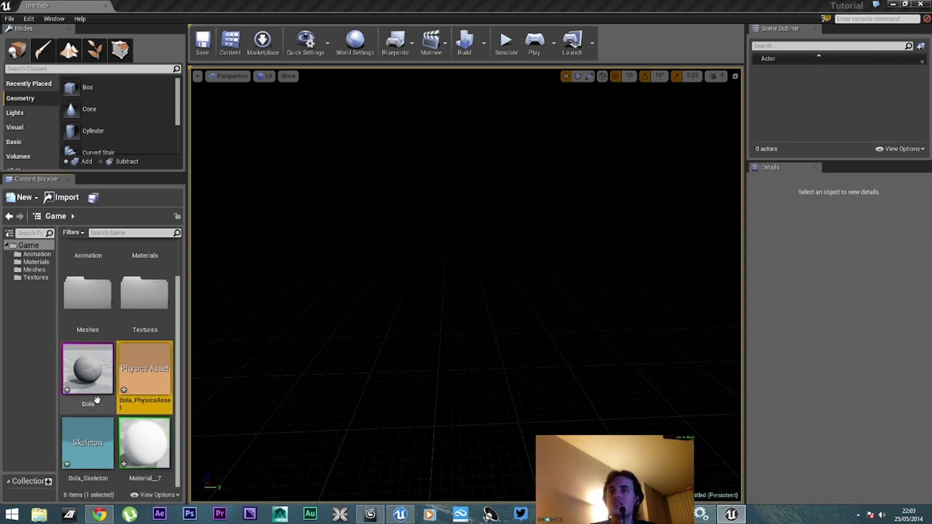
left_click(142, 458)
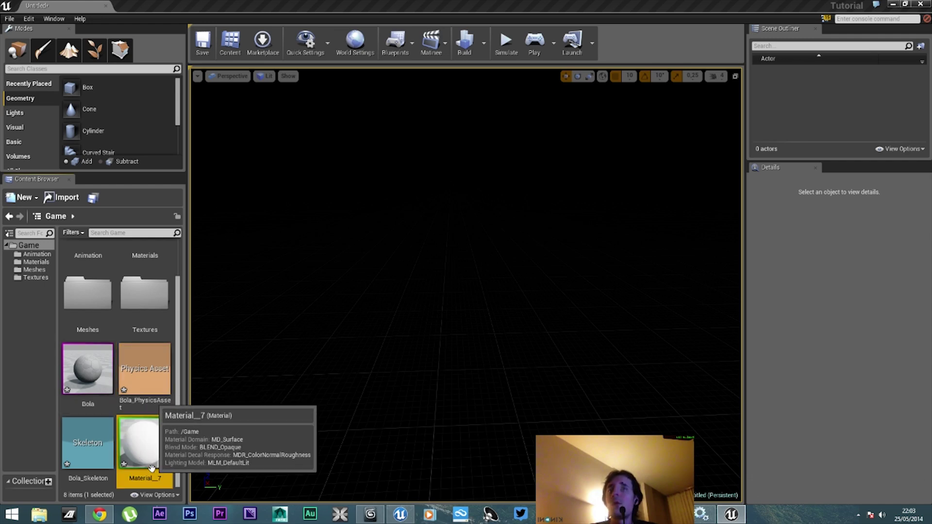
left_click(87, 447)
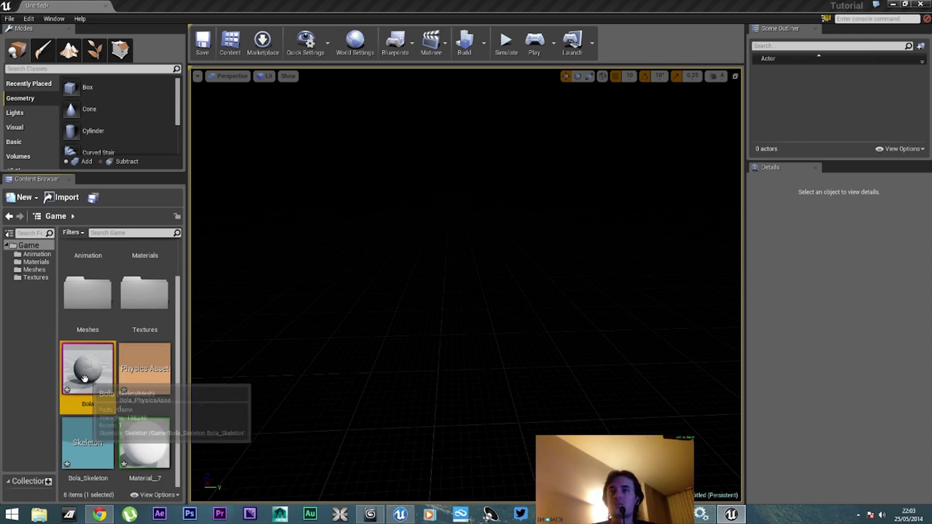
Open the Bola skeletal mesh in its editor and assign Material__7 to its material element.
left_click(85, 376)
double_click(85, 376)
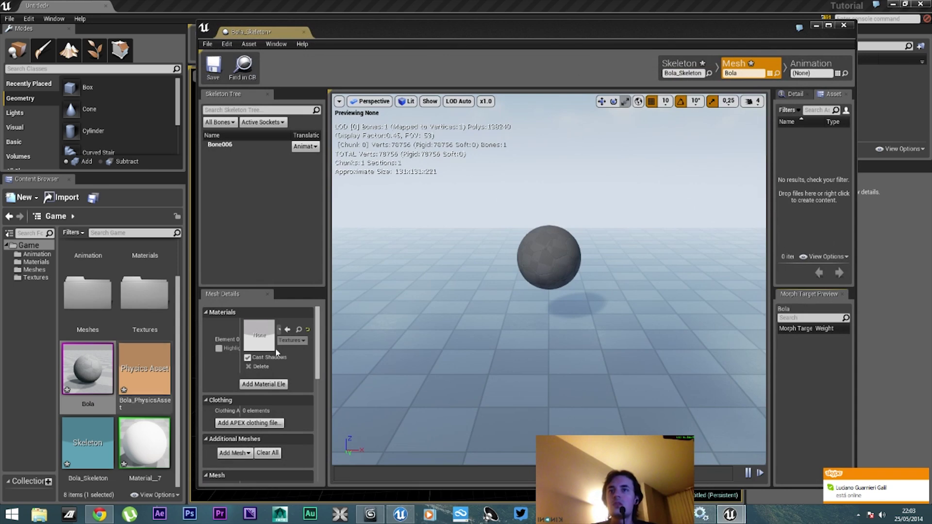
right_click_drag(548, 279, 650, 281)
left_click_drag(548, 292, 549, 277)
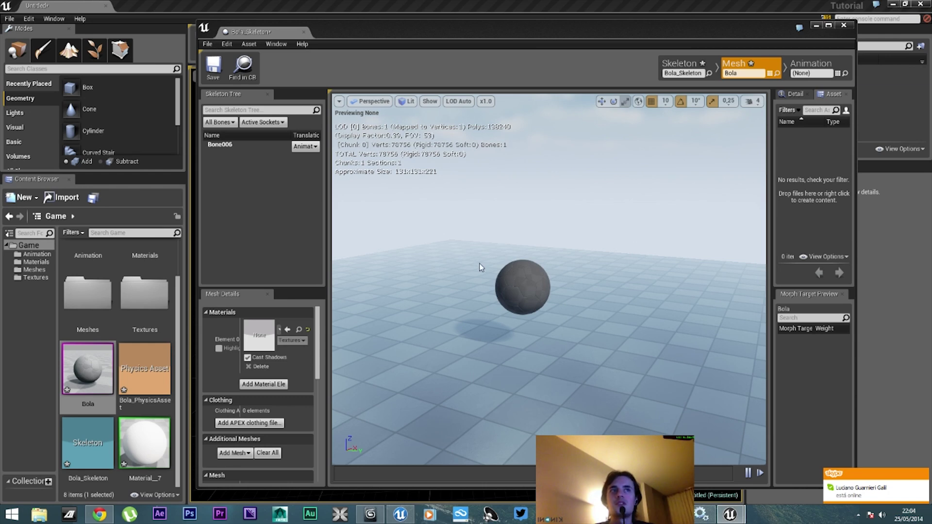
mouse_move(533, 308)
left_mouse_down()
mouse_move(529, 277)
mouse_move(533, 308)
left_mouse_up()
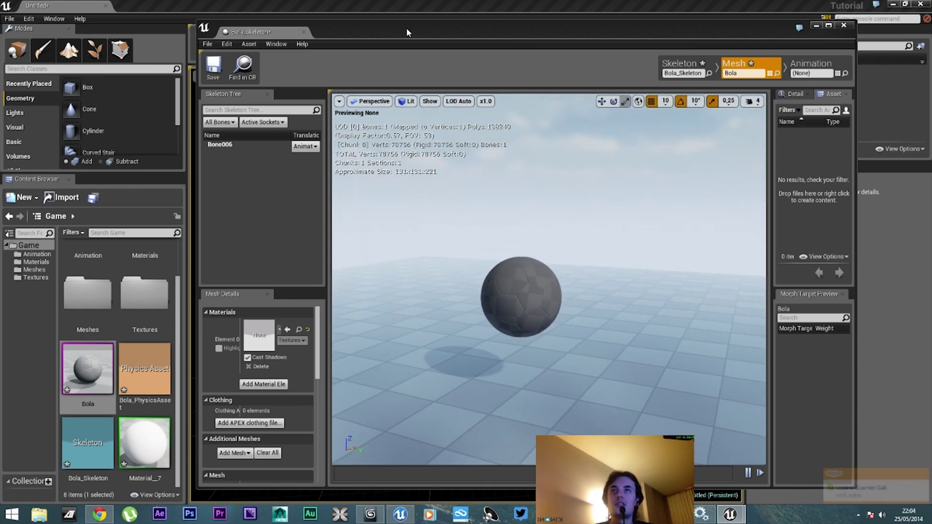
left_click_drag(406, 27, 460, 27)
left_click_drag(144, 443, 313, 328)
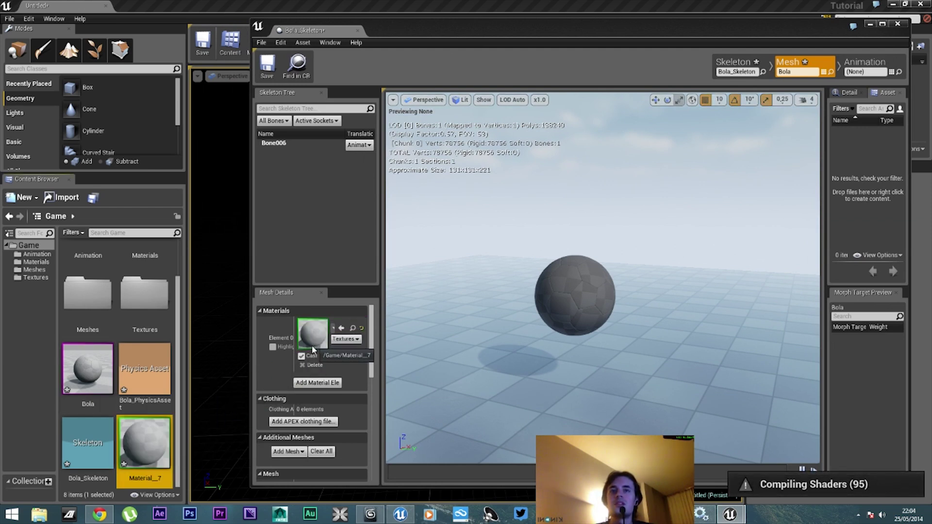
Move the Bola mesh, its physics asset and its skeleton into the Meshes folder.
left_click(155, 415, "ctrl")
left_click(88, 415, "ctrl")
left_click_drag(87, 415, 86, 356)
left_click(106, 374)
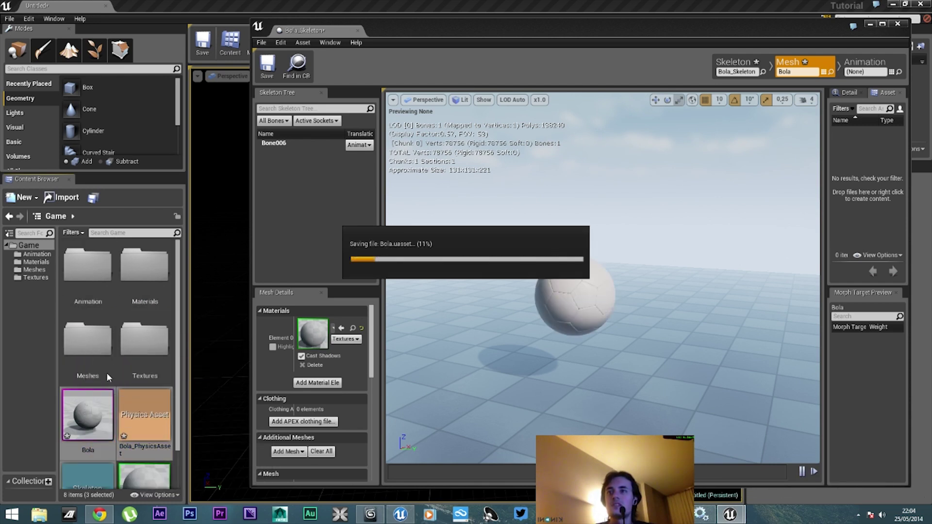
left_click(540, 275)
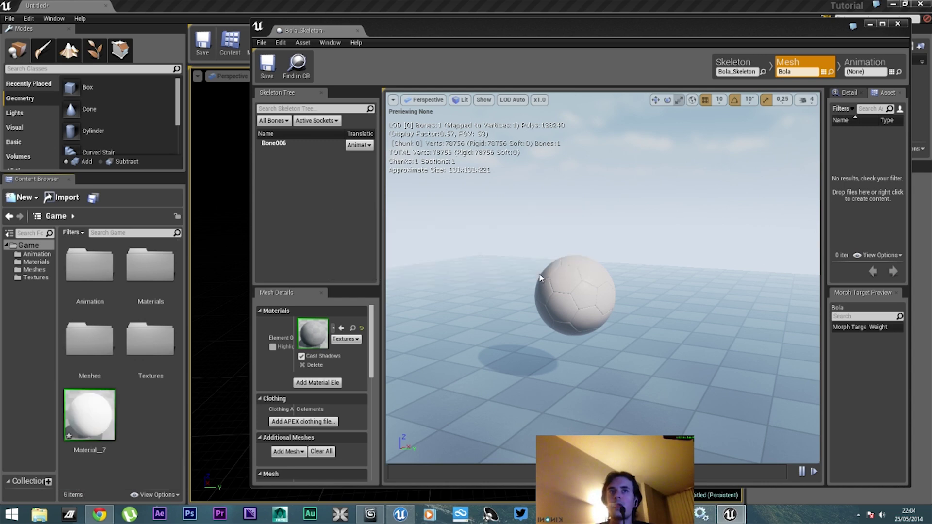
Try to move Material__7 into the Materials folder.
left_click_drag(71, 421, 146, 268)
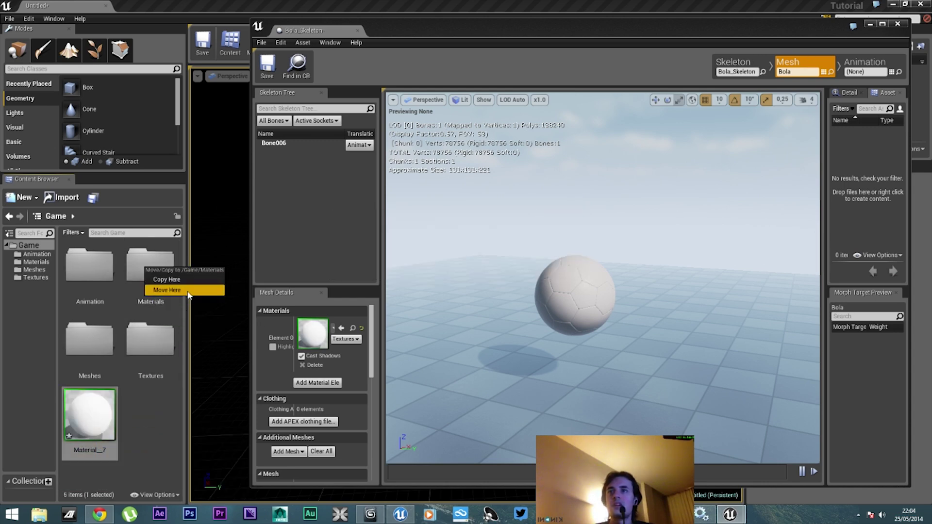
left_click(647, 346)
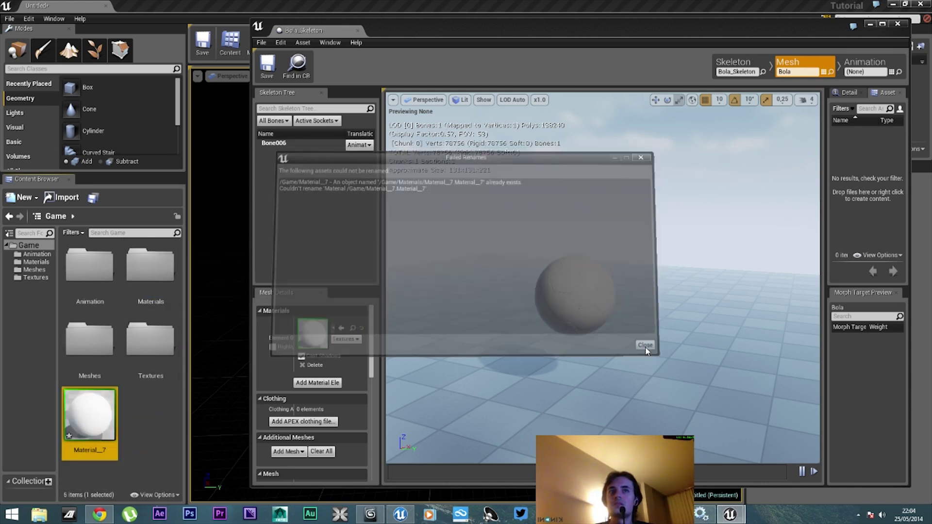
Assign the flag-textured Material__7 from the Materials folder to the Bola mesh's material element.
left_click(143, 267)
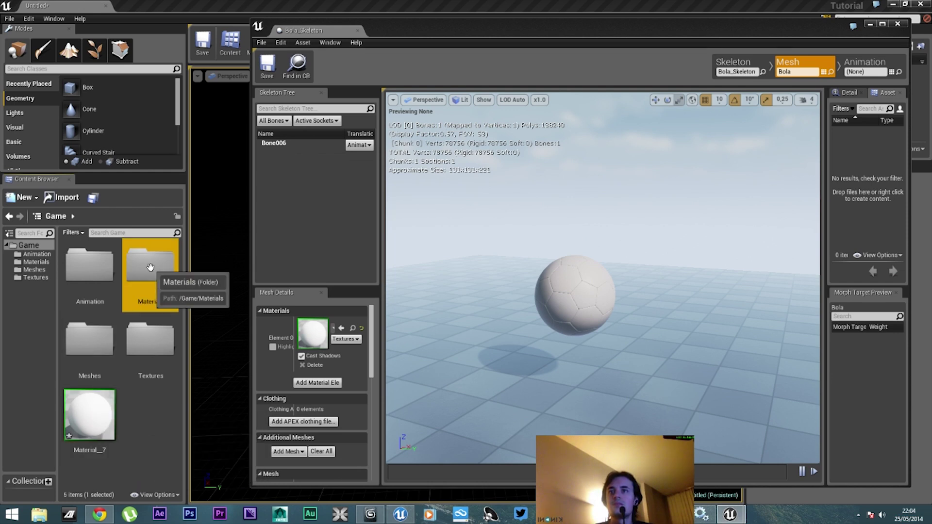
double_click(143, 267)
left_click(135, 287)
left_click_drag(136, 288, 313, 337)
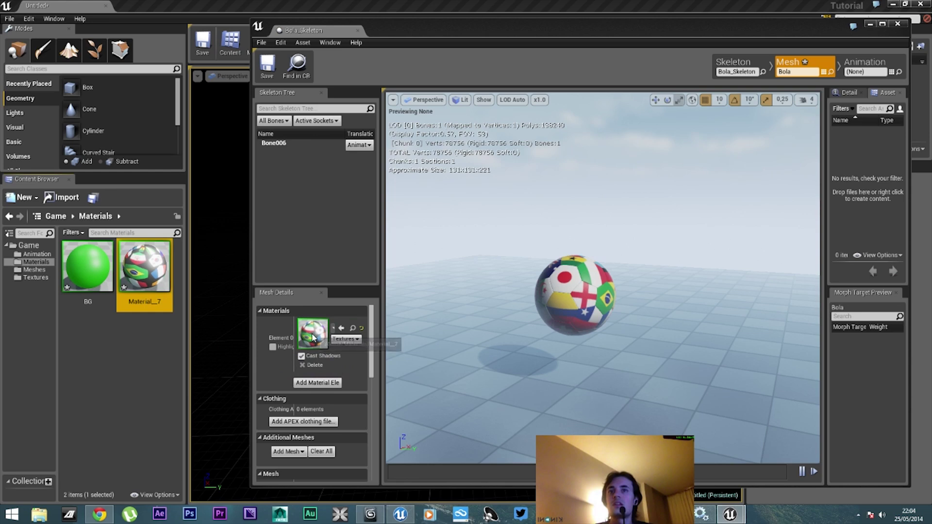
right_click_drag(575, 294, 539, 295)
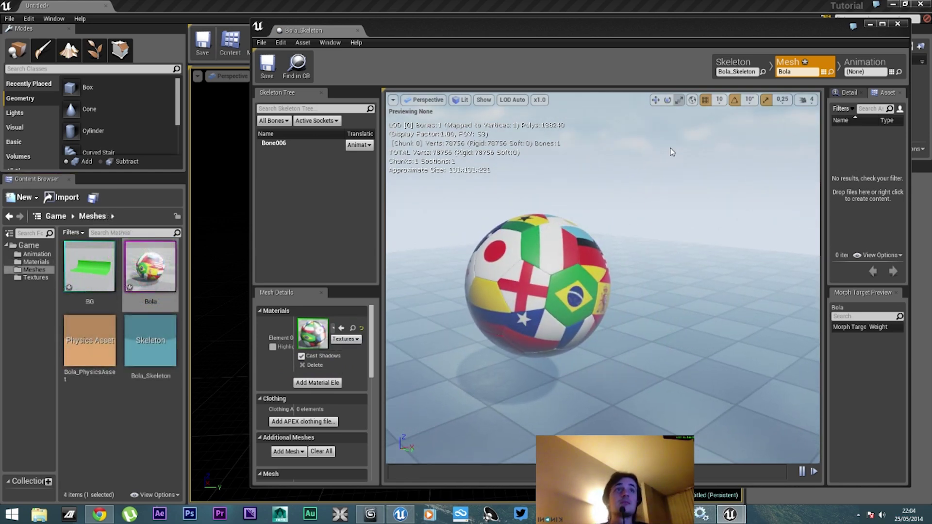
Show the Bola skeleton in an enlarged preview and turn on the display of its bones.
left_click(750, 67)
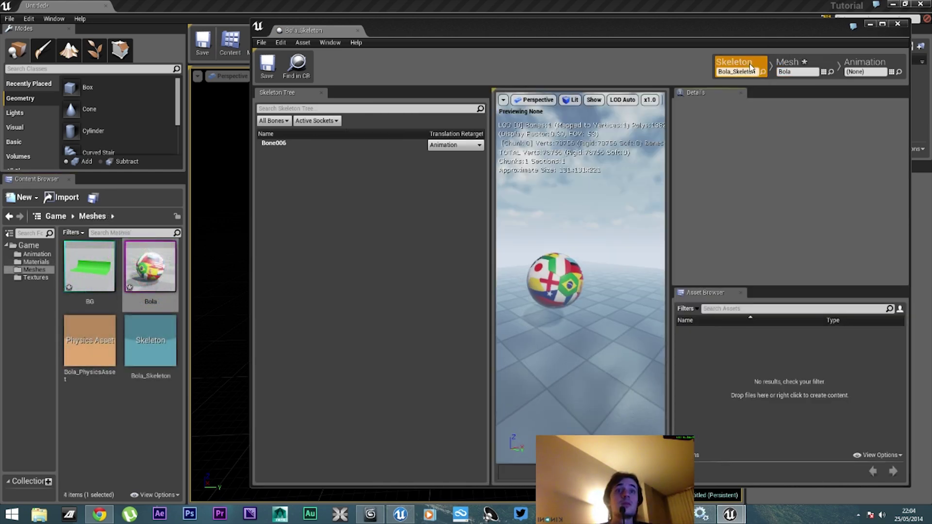
double_click(578, 36)
left_click_drag(338, 235, 210, 241)
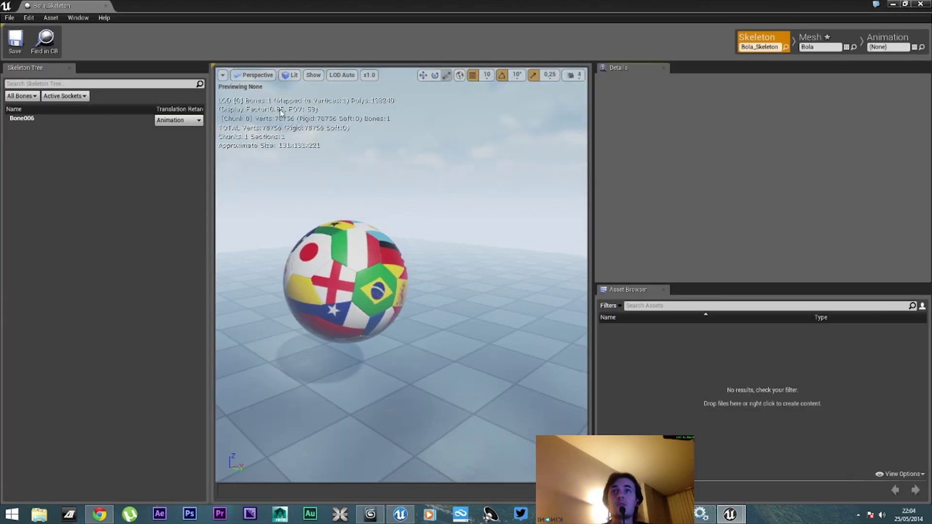
left_click(222, 75)
mouse_move(310, 77)
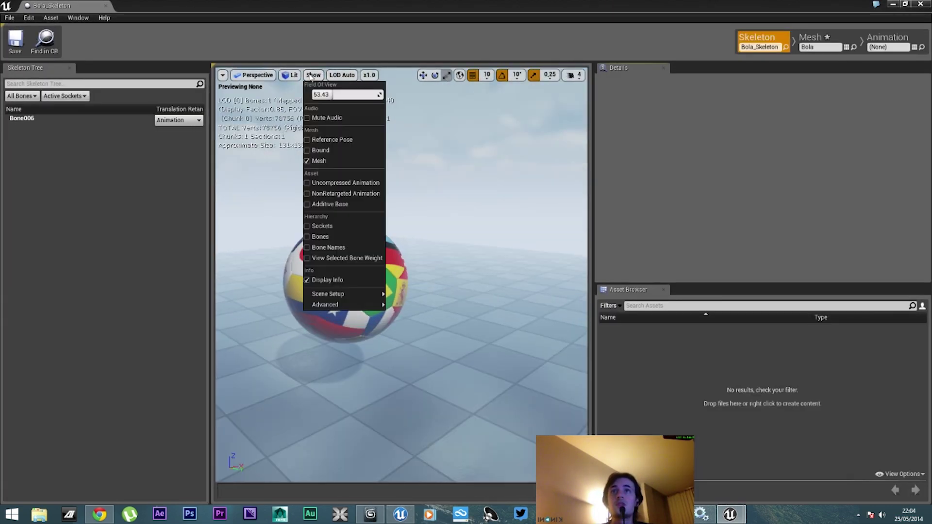
left_click(320, 237)
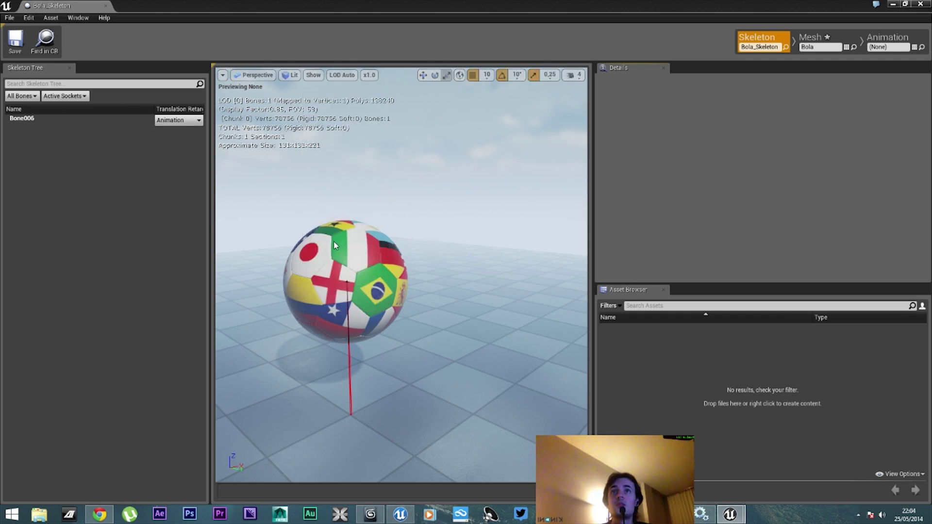
Examine the ball and its bone from several angles and distances, and minimise the skeleton editor.
left_click_drag(320, 236, 355, 236)
key("w")
right_click_drag(354, 236, 352, 269)
key("a")
key("w")
key("s")
key("s")
key("d")
key("s")
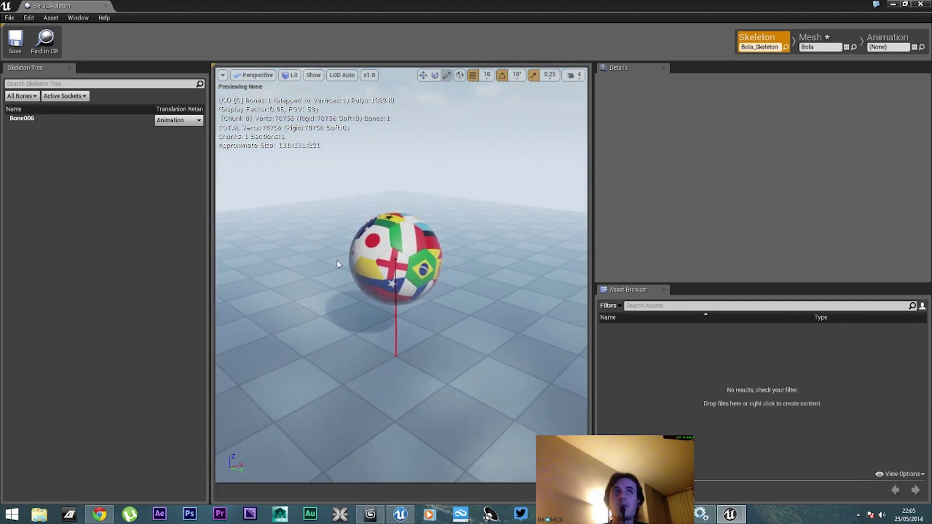
left_click_drag(457, 6, 600, 51)
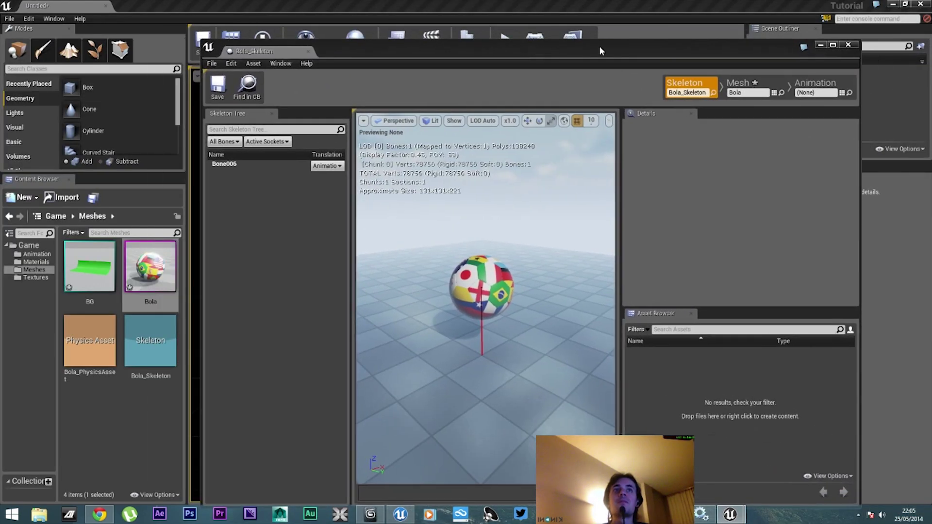
left_click(819, 45)
Import Bola_anim01.FBX into the Game folder as an animation that uses Bola_Skeleton.
left_click(64, 218)
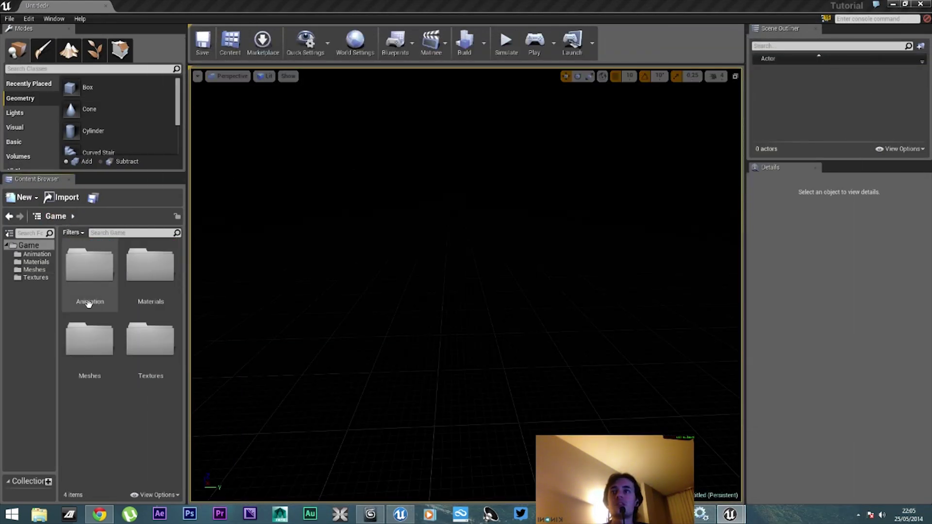
left_click(51, 202)
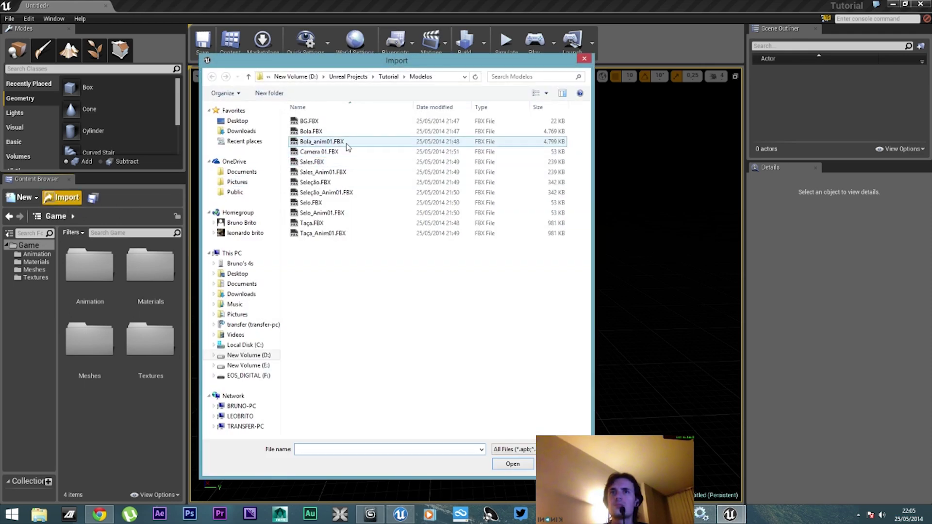
double_click(313, 143)
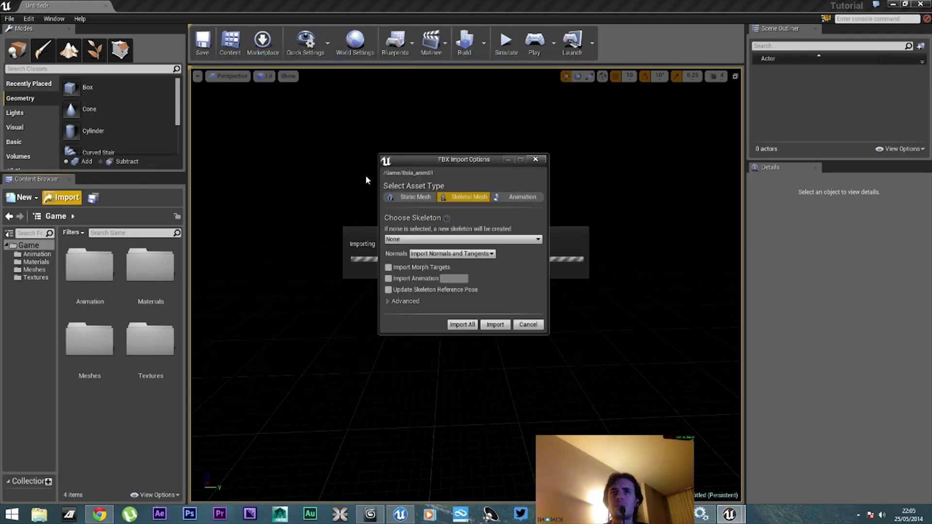
left_click_drag(442, 165, 405, 166)
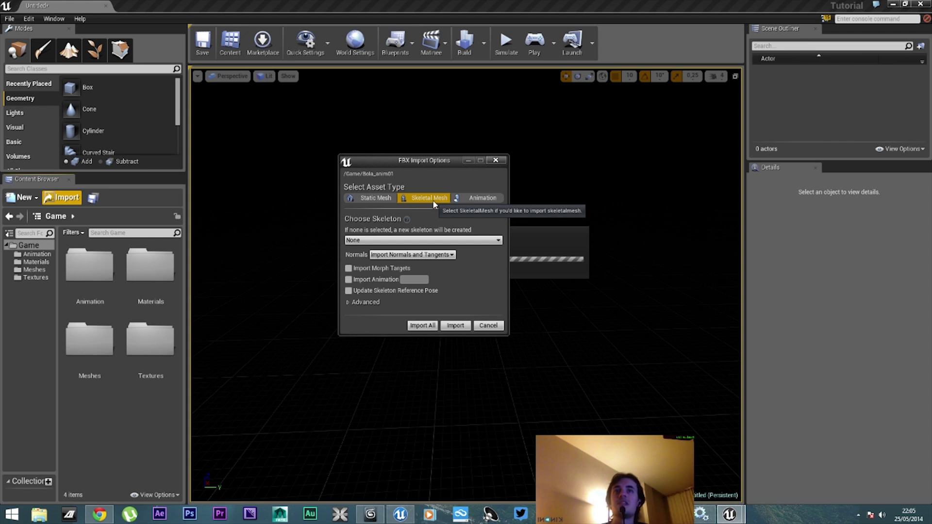
left_click(474, 201)
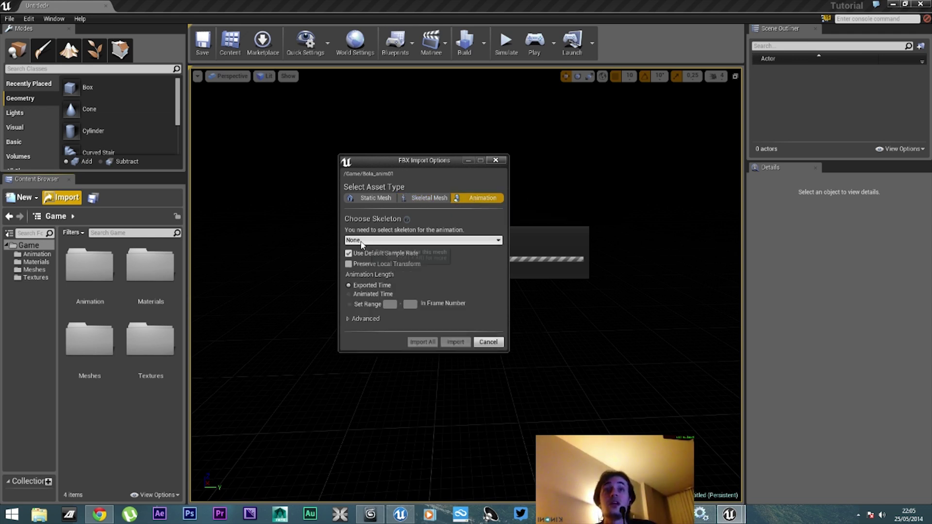
left_click(497, 240)
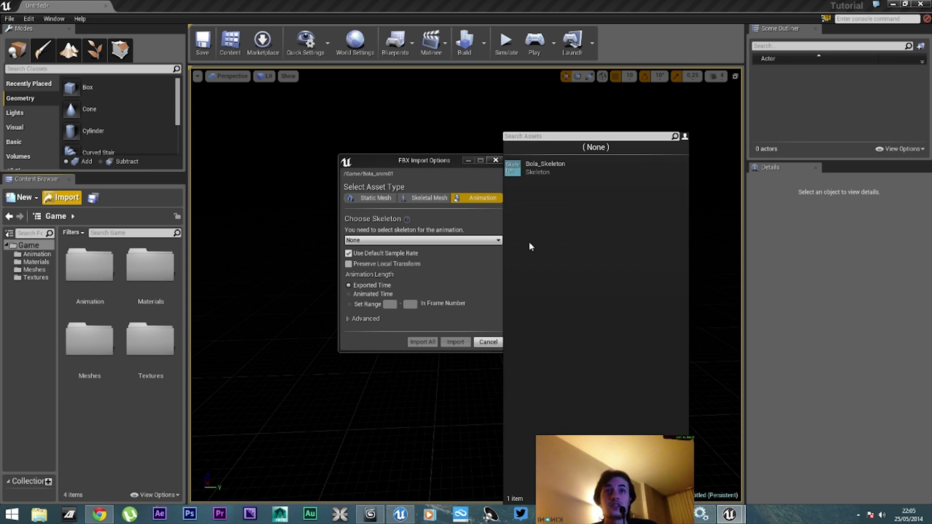
left_click(550, 169)
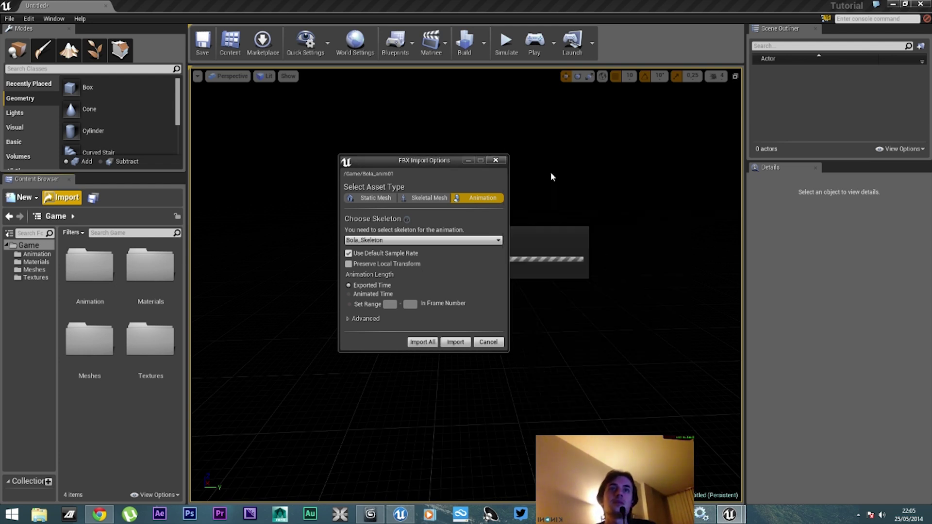
left_click(422, 342)
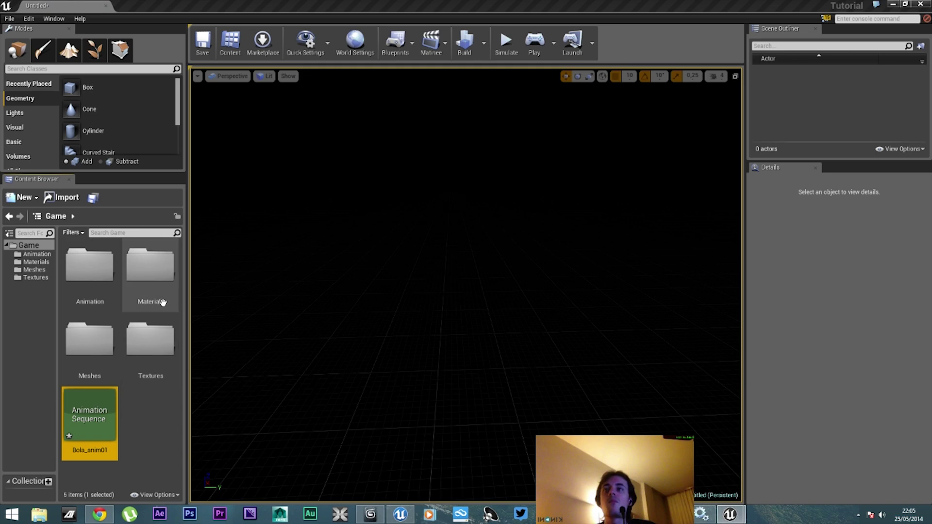
Review the playback of Bola_anim01 in its editor and move the sequence into the Animation folder.
left_click(160, 283)
double_click(95, 415)
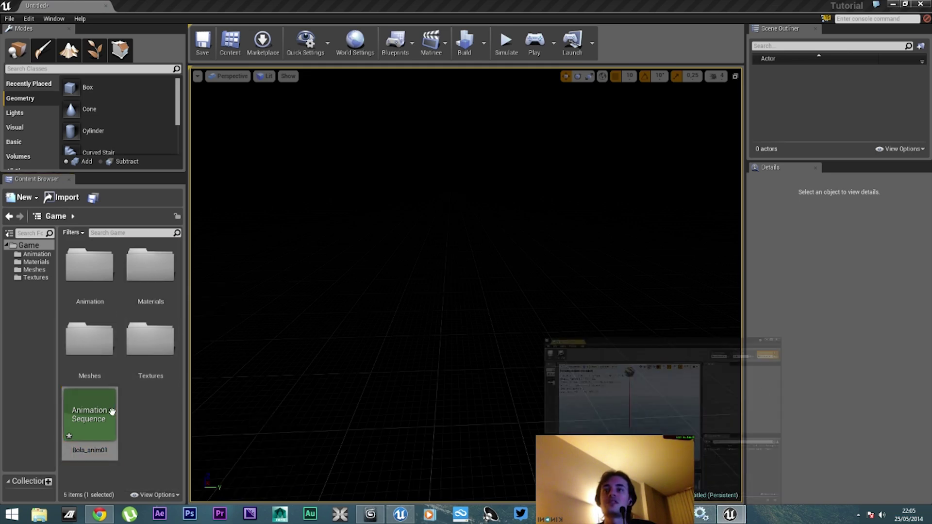
right_click_drag(285, 333, 370, 331)
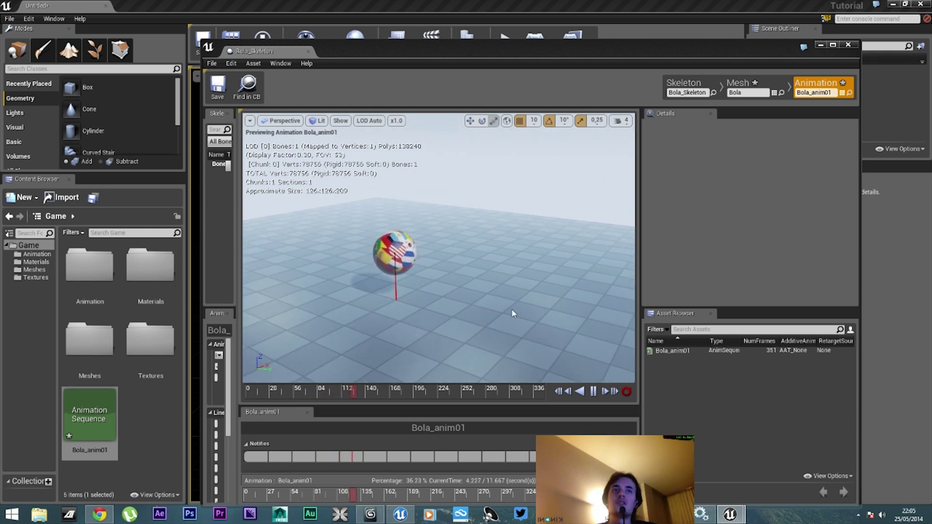
left_click(684, 352)
right_click_drag(446, 333, 485, 328)
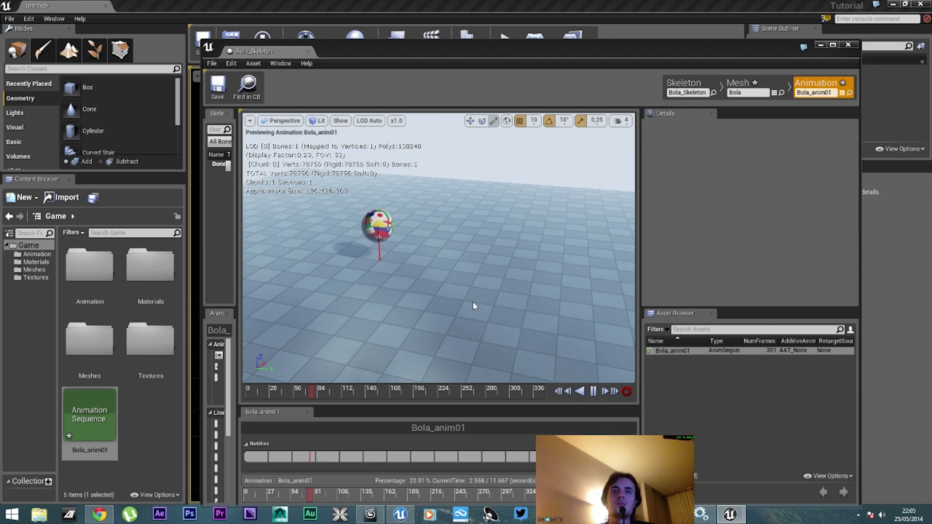
left_click(848, 46)
left_click_drag(85, 407, 105, 286)
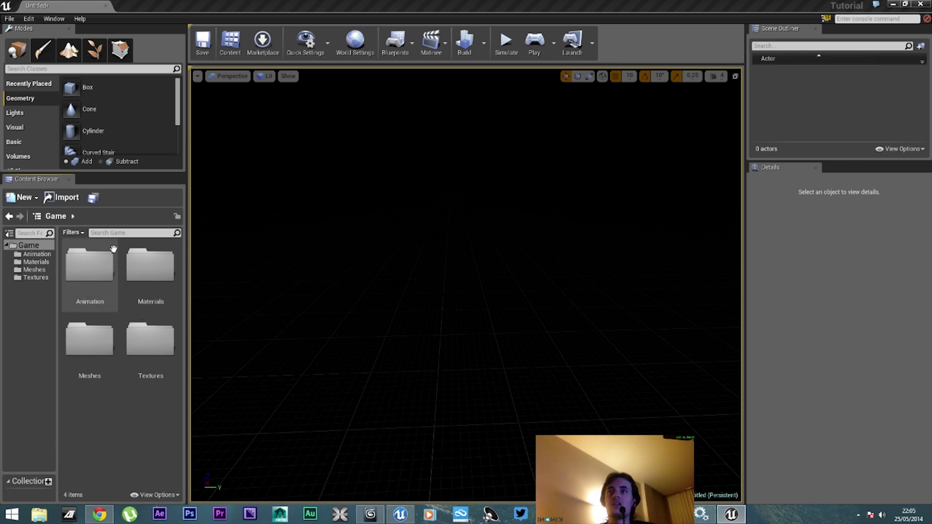
Import Taça.FBX into the Game folder as a skeletal mesh with a new skeleton.
left_click(59, 203)
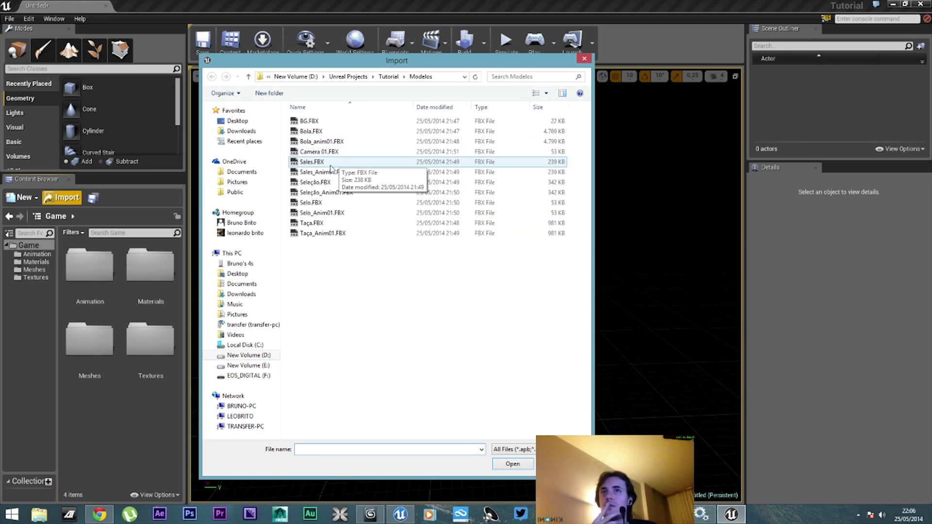
double_click(311, 223)
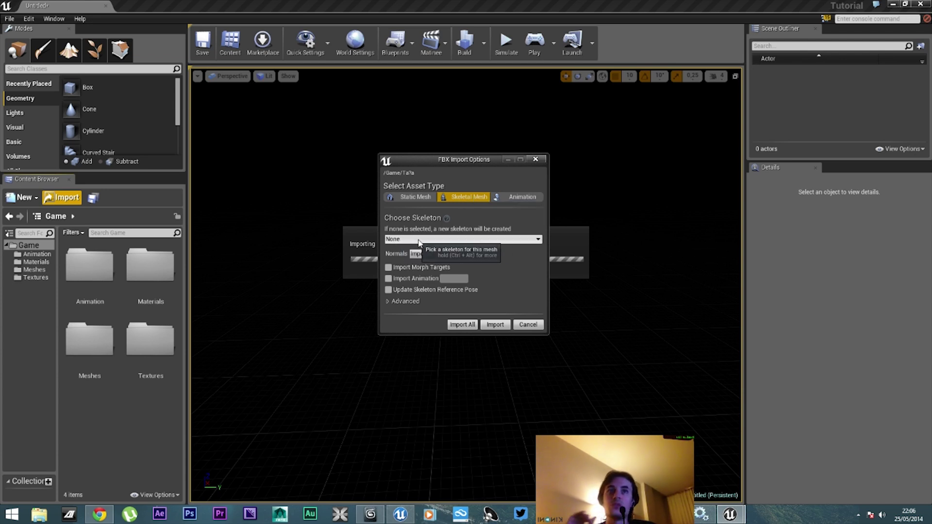
left_click(470, 327)
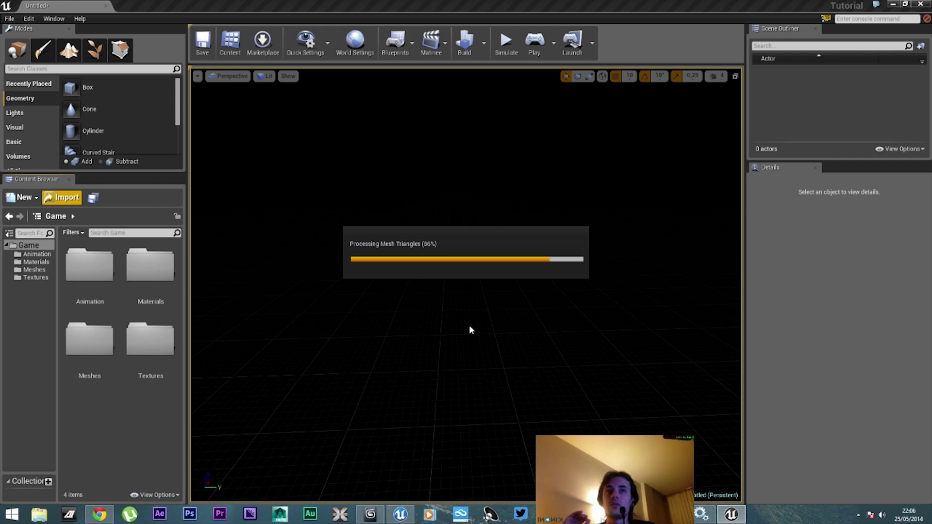
scroll(165, 366, "down", 1)
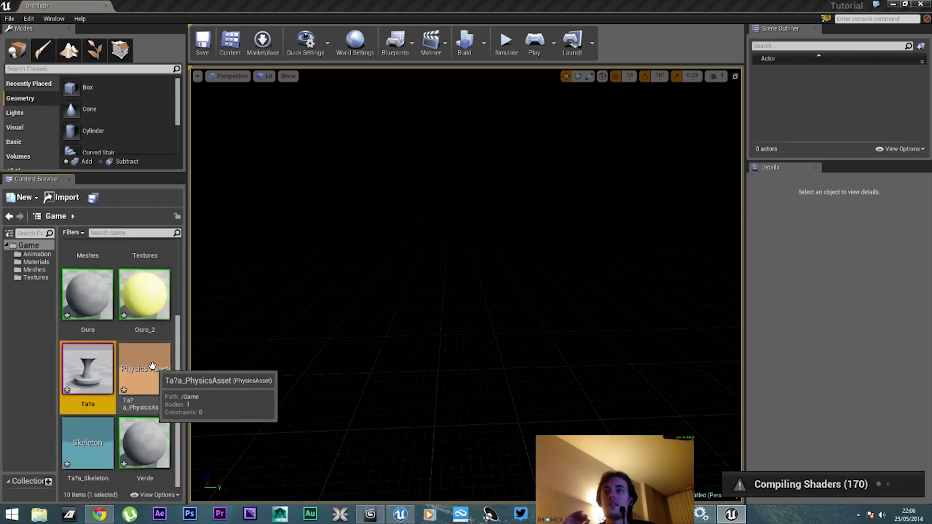
Open the trophy's skeletal mesh in its editor and examine the model and its materials.
double_click(108, 369)
left_click_drag(497, 62, 545, 45)
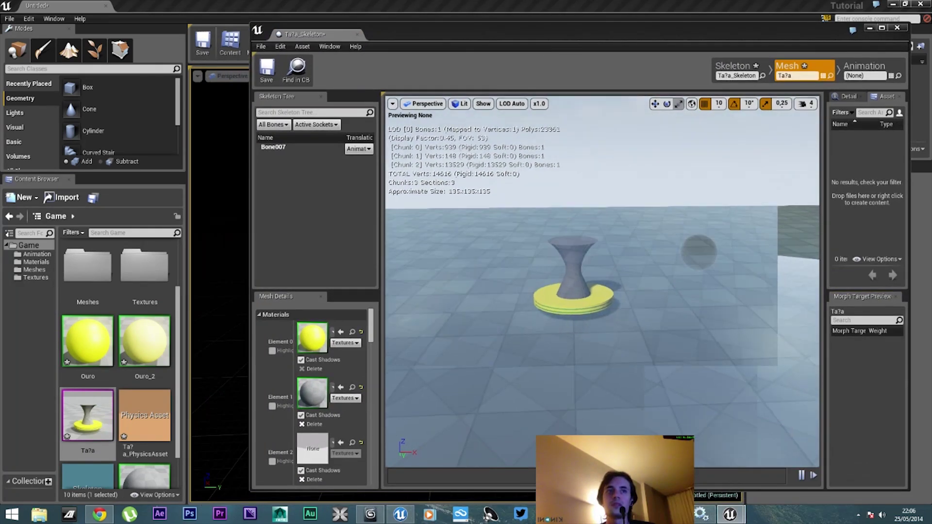
right_click_drag(602, 282, 633, 273)
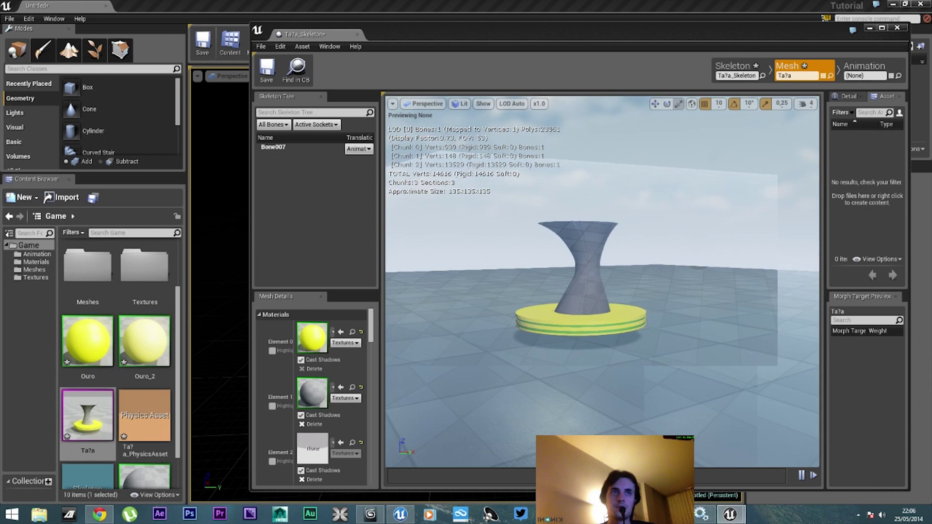
Move the Ouro, Ouro_2 and Verde materials out of the Game root, and try to move the trophy's mesh, physics asset and skeleton into Meshes.
left_click(134, 362)
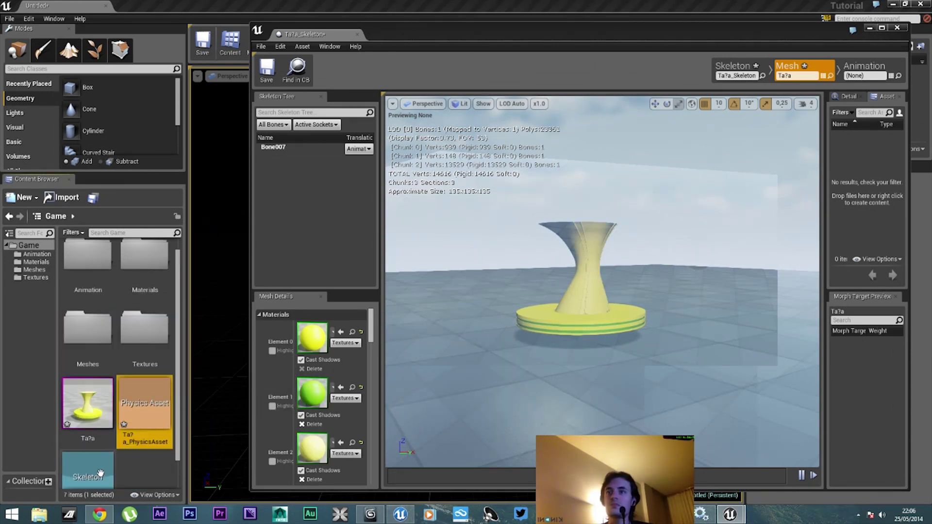
left_click(93, 405)
left_click_drag(93, 405, 97, 330)
left_click(134, 356)
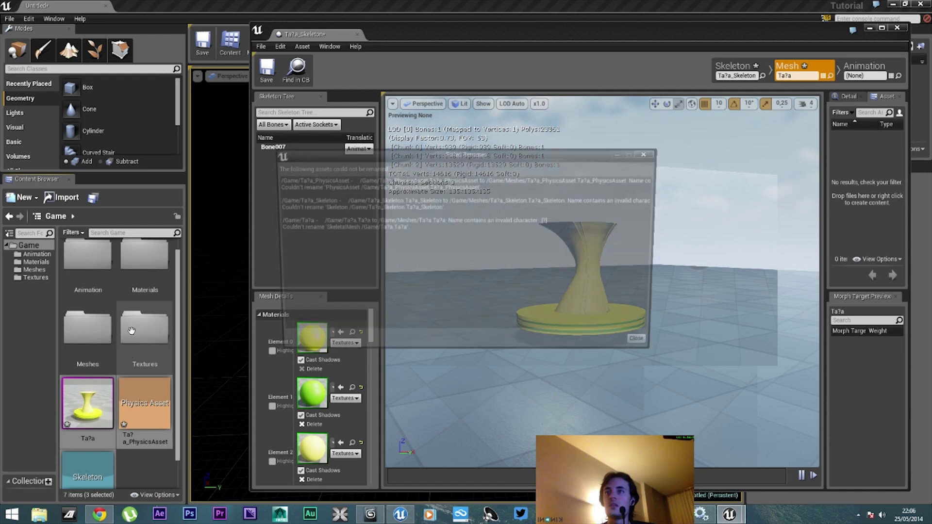
left_click(647, 345)
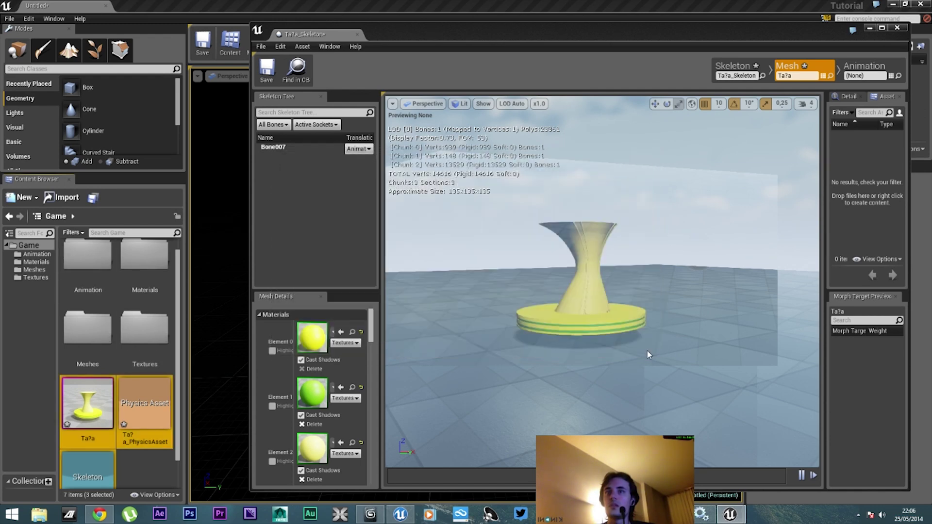
Close the mesh editor and move the trophy's mesh, physics asset and skeleton, renamed to Taca, into the Meshes folder.
left_click(896, 28)
left_click_drag(87, 403, 87, 344)
left_click(119, 368)
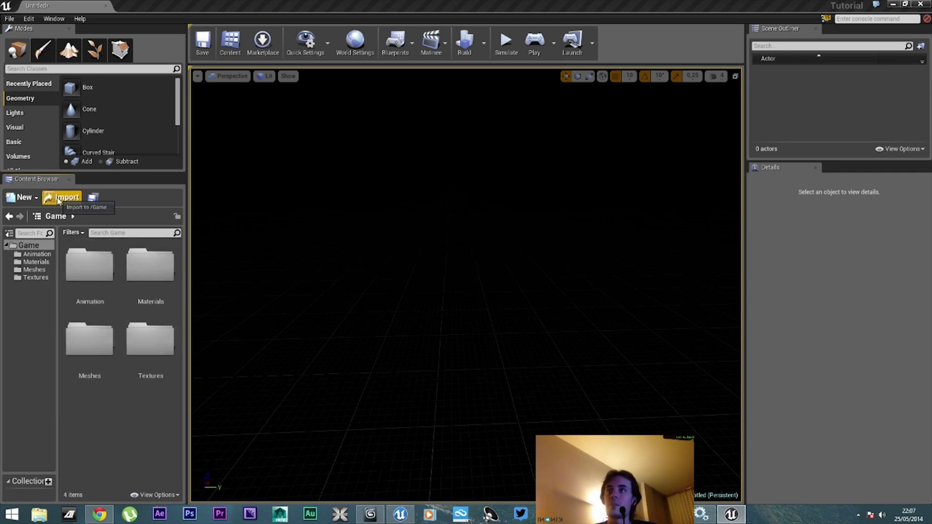
Import Taça_Anim01.FBX into the Game folder as an animation on Taca_Skeleton and open the imported sequence.
left_click(58, 201)
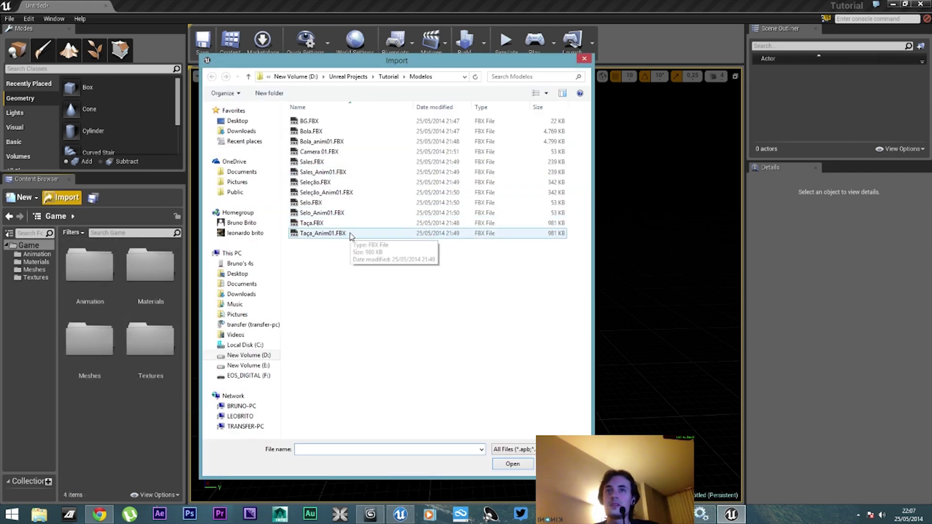
double_click(330, 233)
left_click(510, 197)
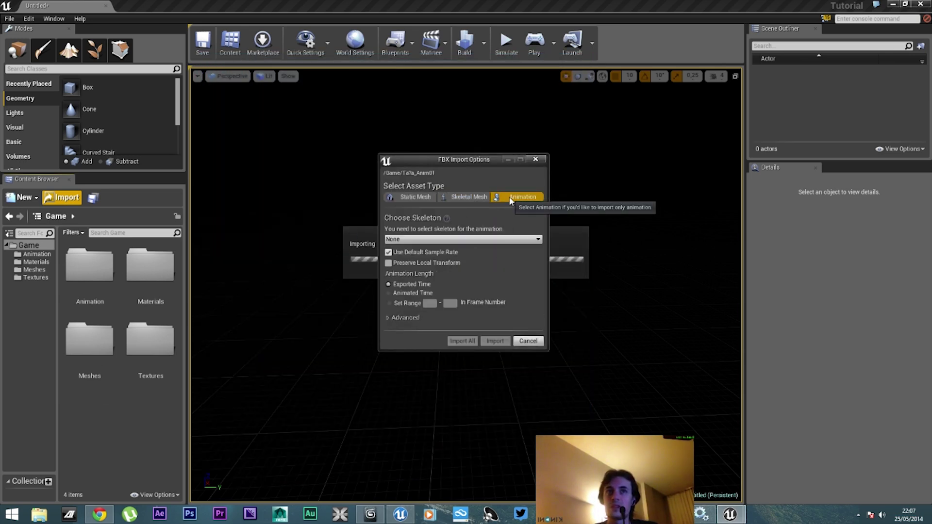
left_click(481, 239)
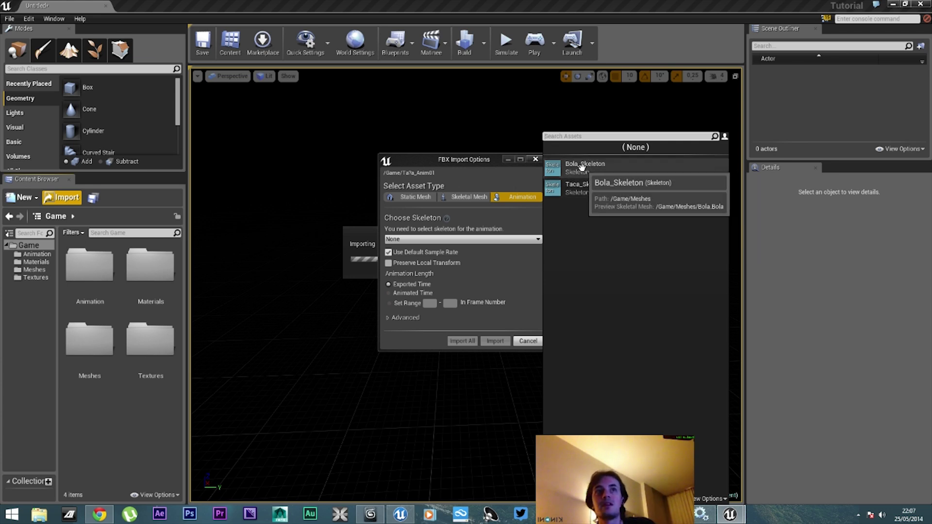
left_click(585, 193)
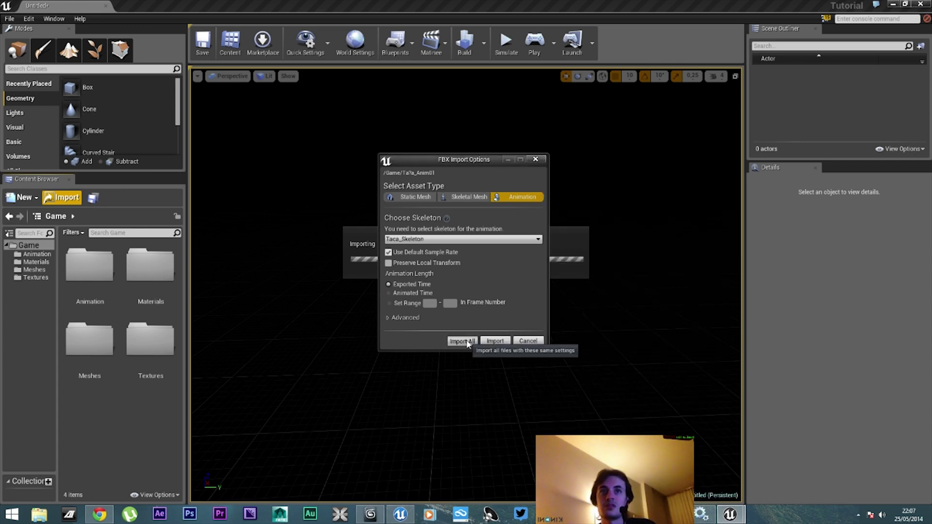
left_click(467, 341)
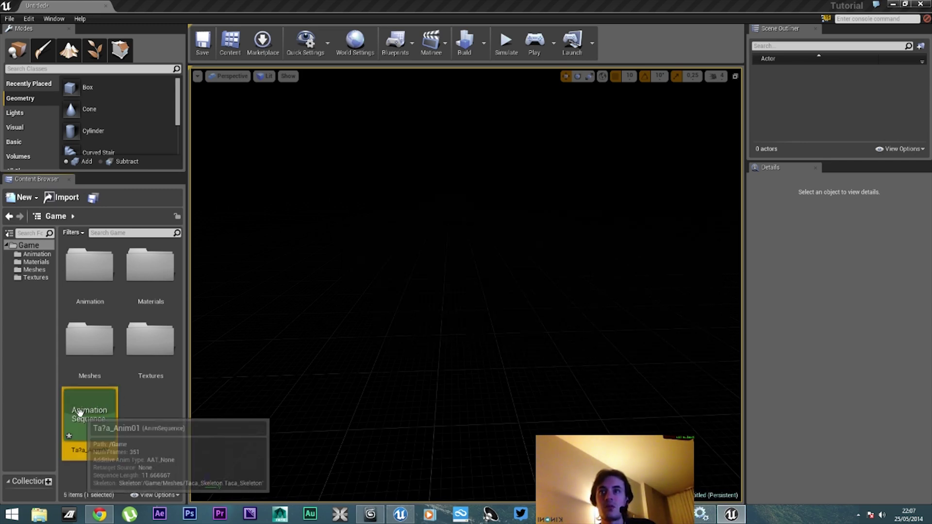
double_click(74, 412)
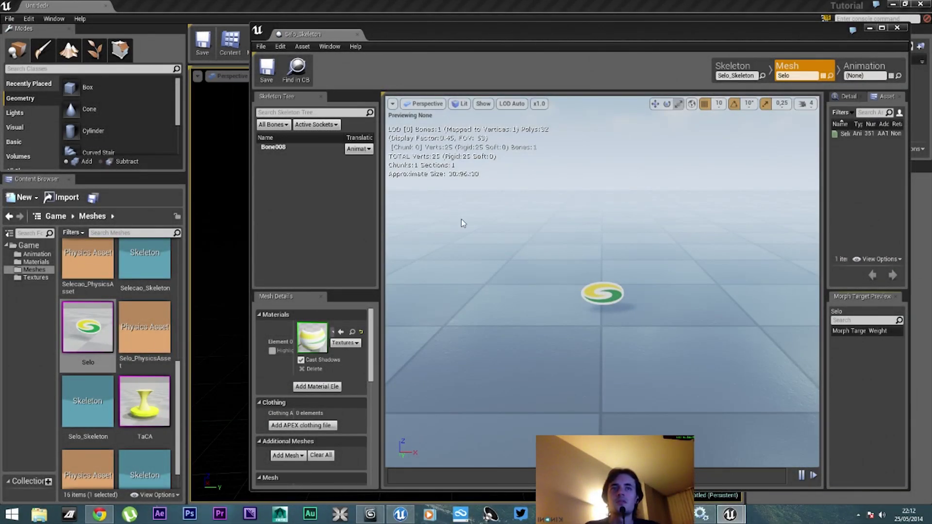
Preview the Selo_Anim01 animation on the Selo mesh in its editor, and minimise the editor.
left_click_drag(591, 310, 563, 291)
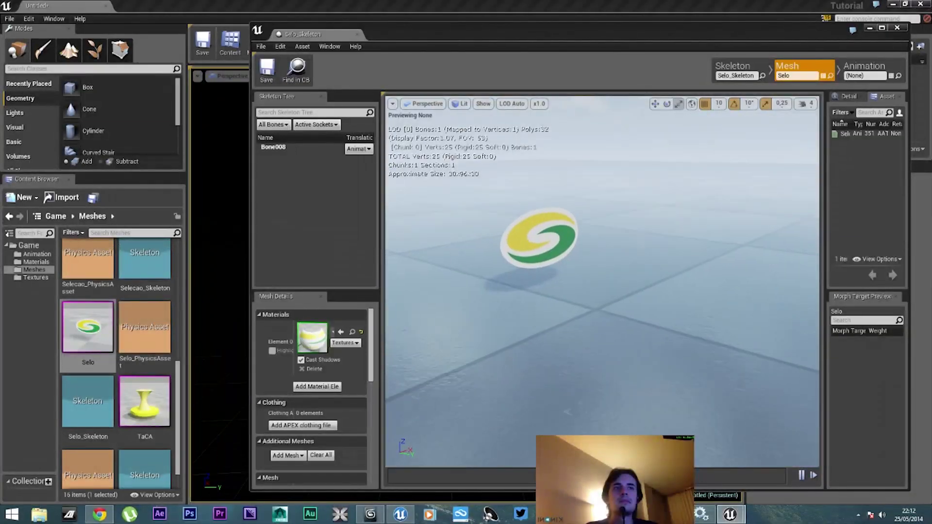
double_click(854, 133)
scroll(602, 282, "down", 5)
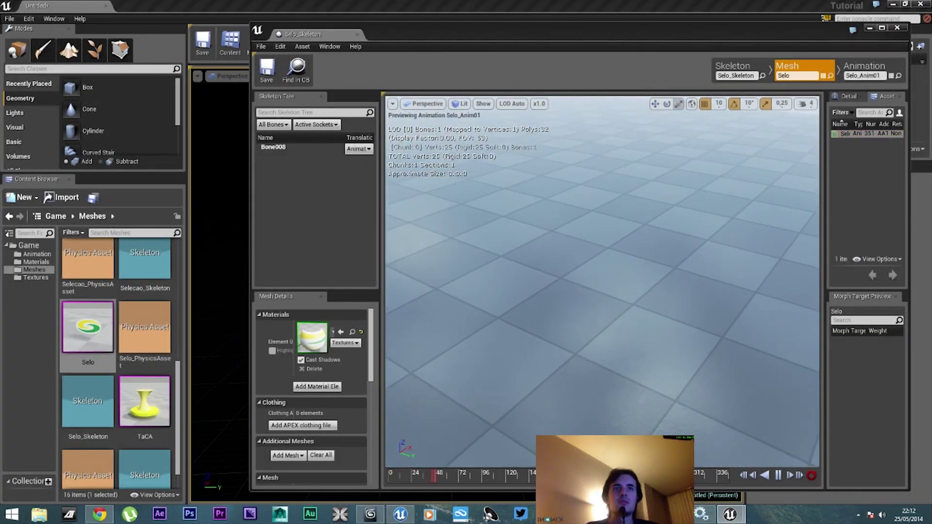
scroll(601, 281, "up", 5)
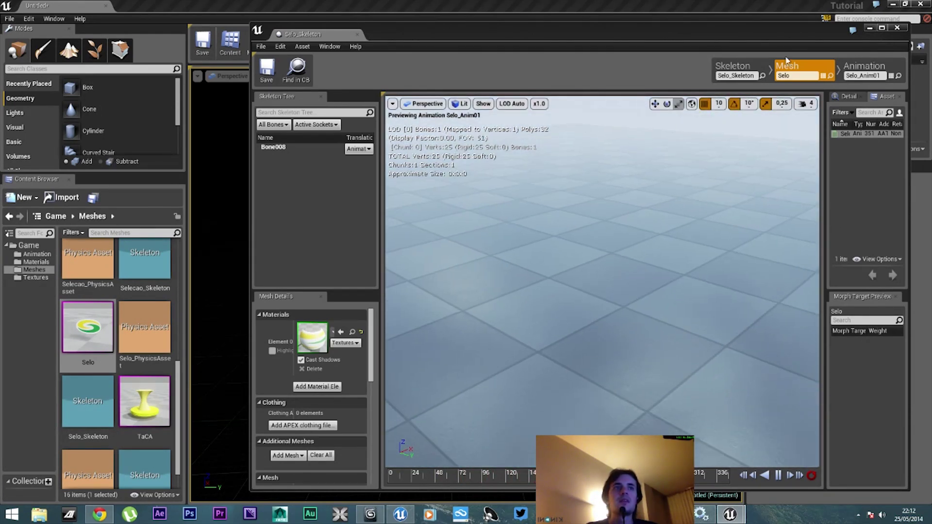
left_click(871, 29)
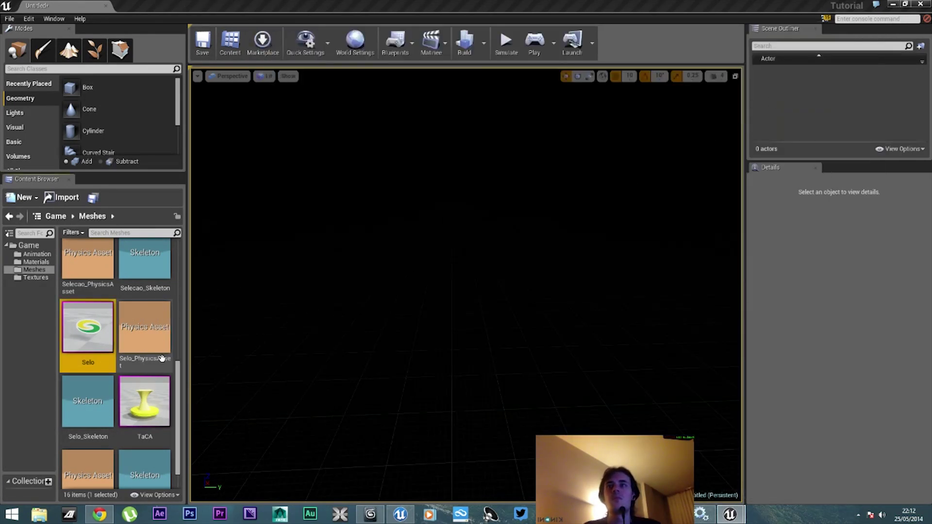
Place the BG, Bola, Sales and Selecao meshes from the Meshes folder in the level.
scroll(182, 370, "up", 2)
scroll(177, 370, "up", 4)
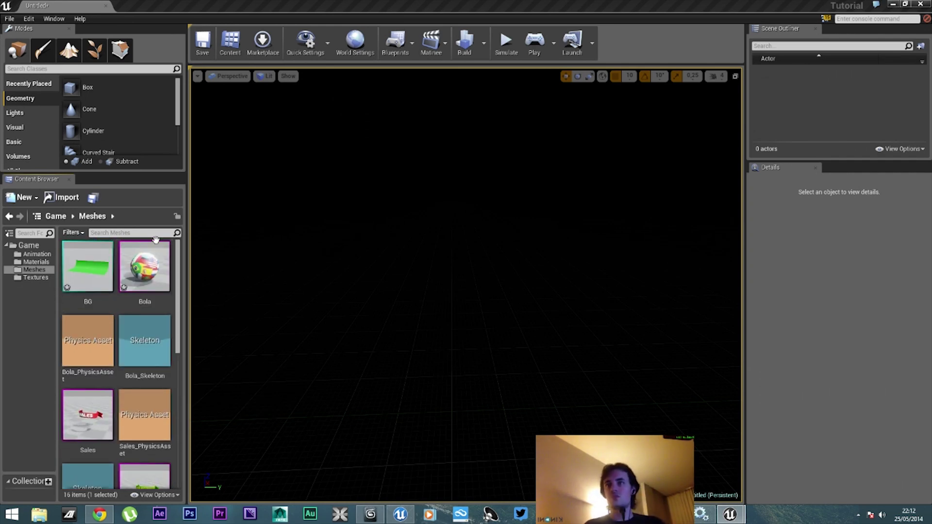
left_click_drag(84, 268, 455, 352)
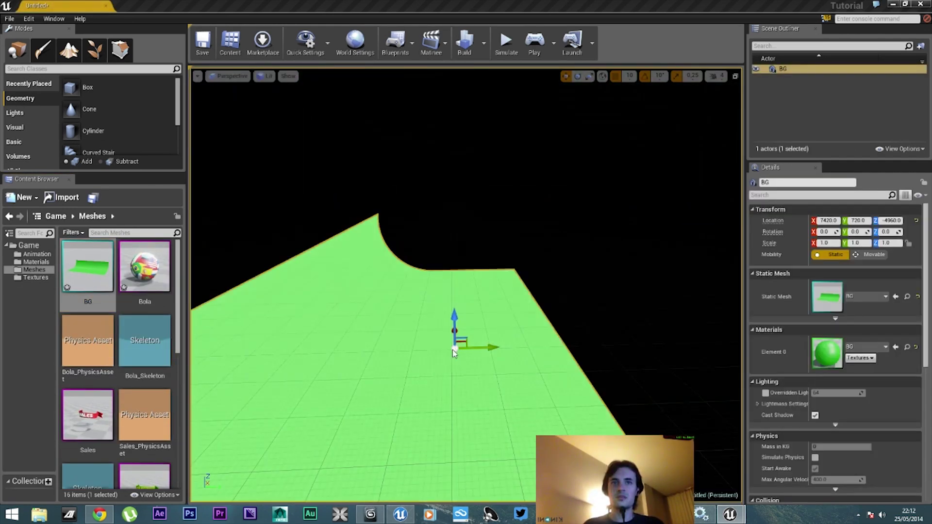
left_click_drag(154, 278, 405, 338)
left_click_drag(87, 413, 372, 382)
right_click_drag(372, 382, 354, 408)
left_click_drag(463, 332, 464, 330)
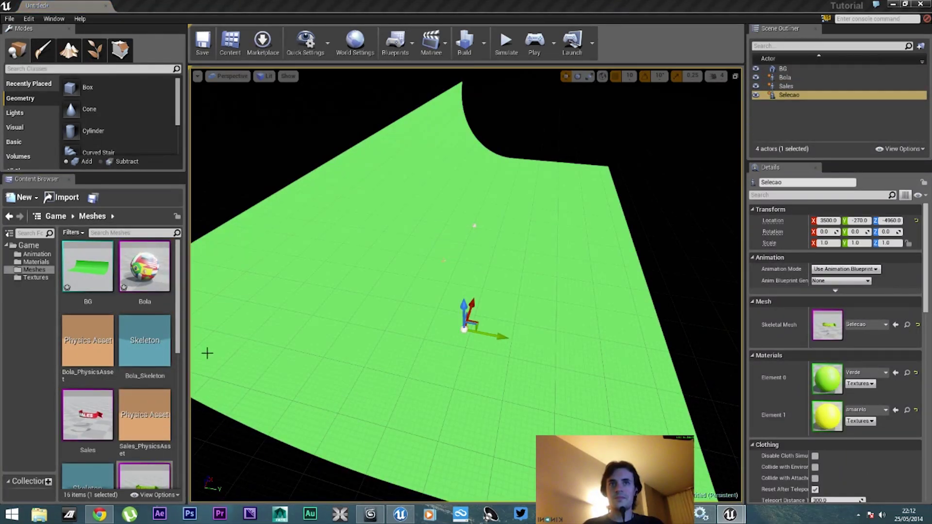
Place the Selo and TaCA skeletal meshes from the Meshes folder in the level.
left_click_drag(178, 331, 178, 442)
left_click_drag(87, 357, 406, 325)
left_click_drag(145, 431, 404, 334)
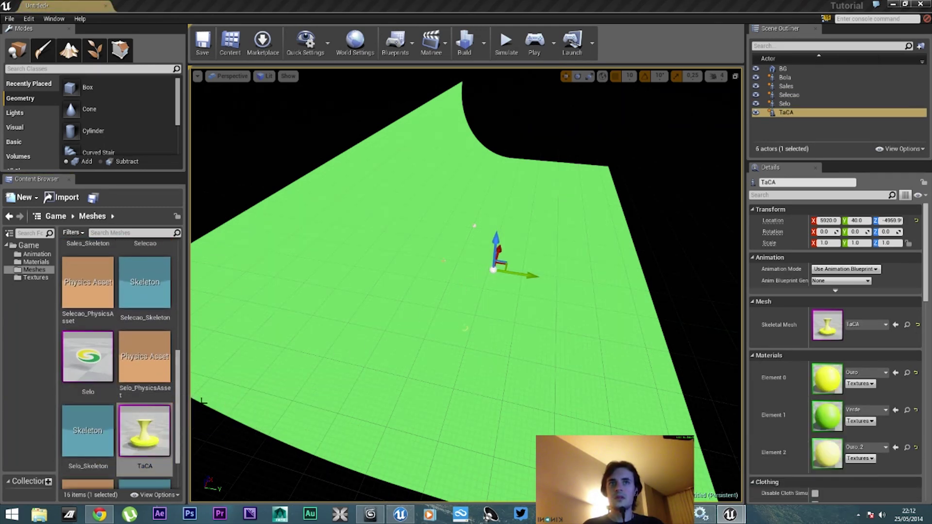
Set the BG actor's location to 0, 0, 0.
left_click_drag(180, 413, 183, 473)
right_click_drag(720, 214, 719, 214)
left_click(783, 68)
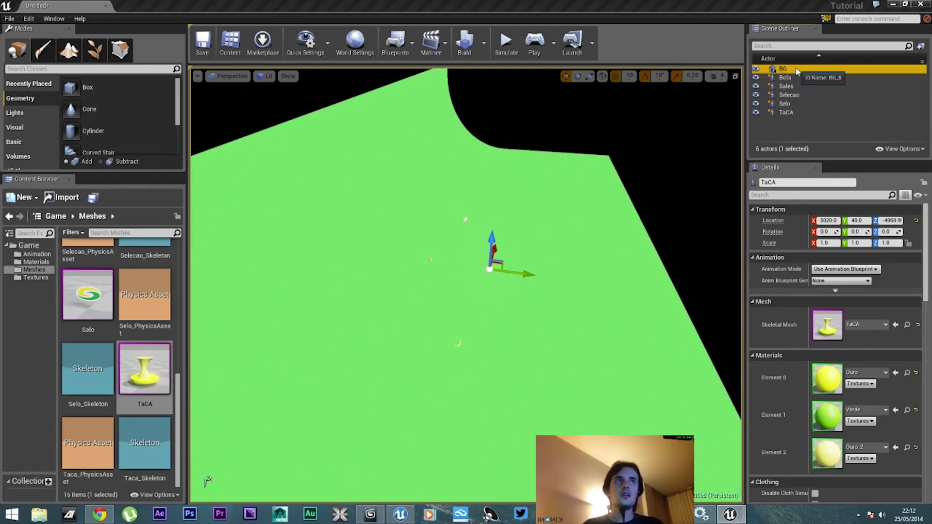
type("0")
key("Tab")
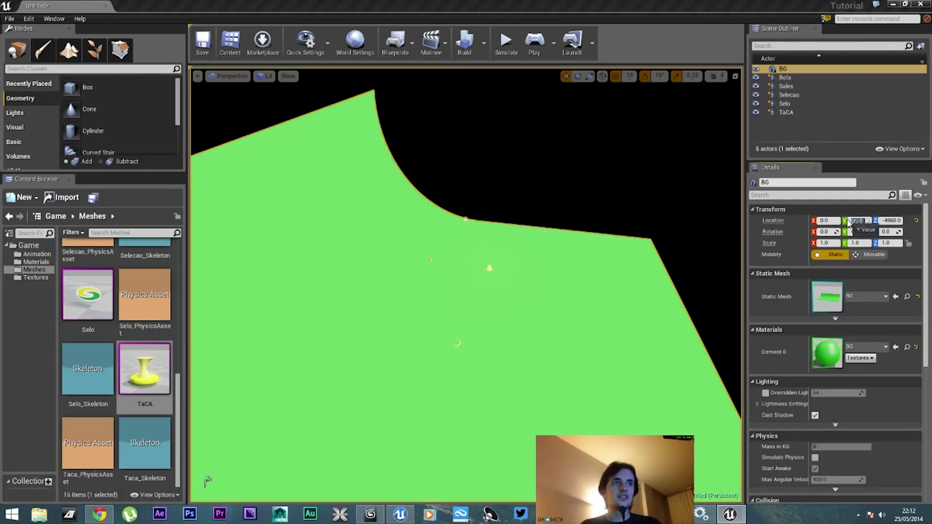
type("0")
key("Tab")
type("0")
key("Return")
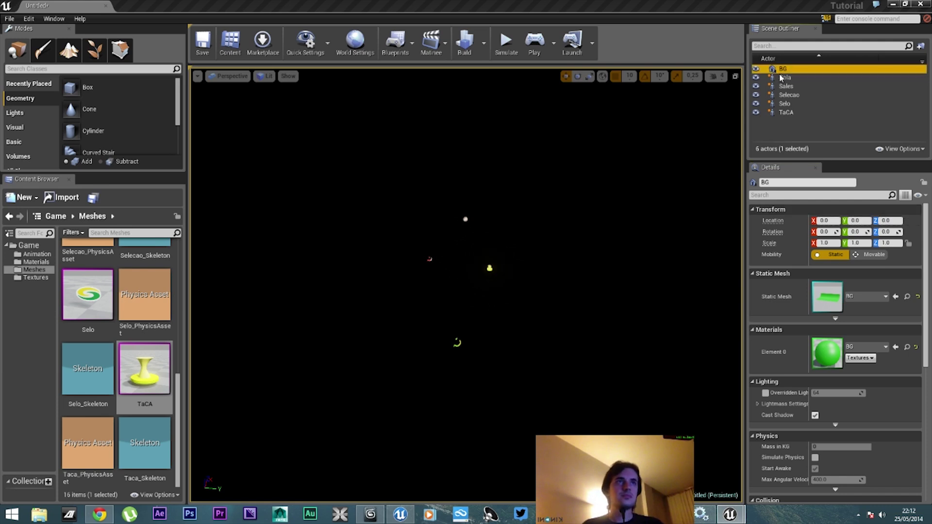
Set the locations of the Bola and Sales actors to 0, 0, 0.
left_click(779, 75)
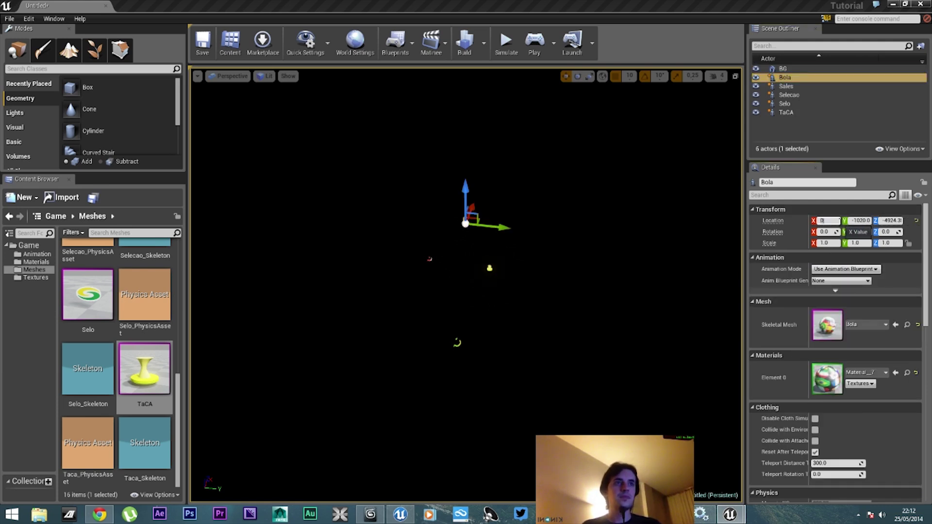
left_click(801, 86)
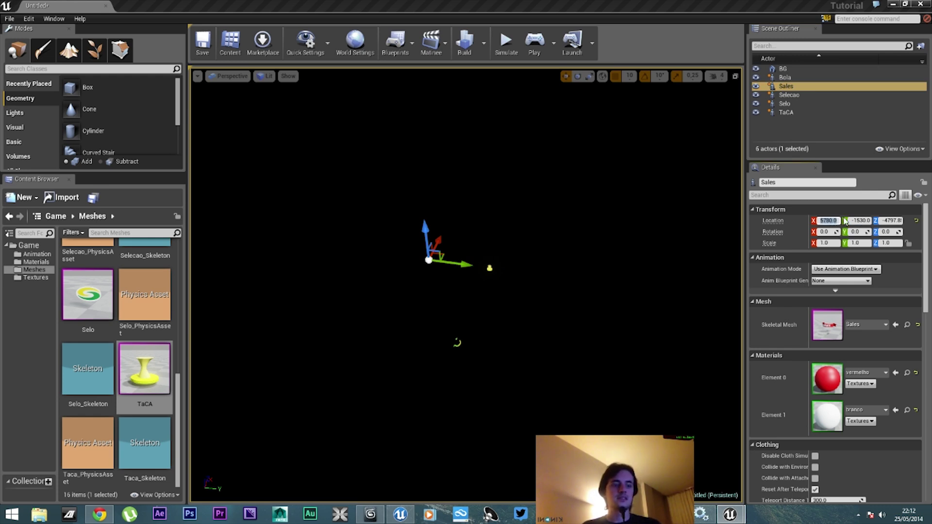
type("0")
key("Tab")
Set the locations of the Selecao and Selo actors to 0, 0, 0.
left_click(789, 95)
type("0")
key("Tab")
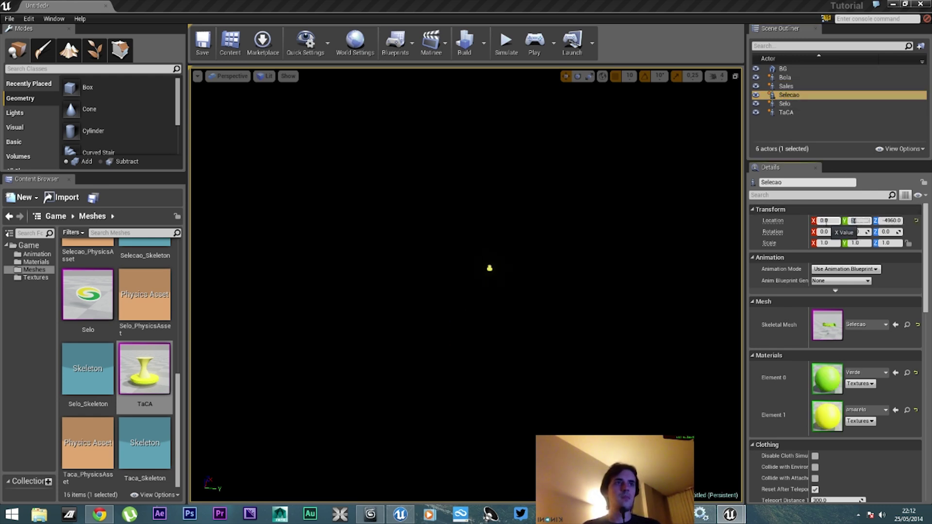
left_click(785, 103)
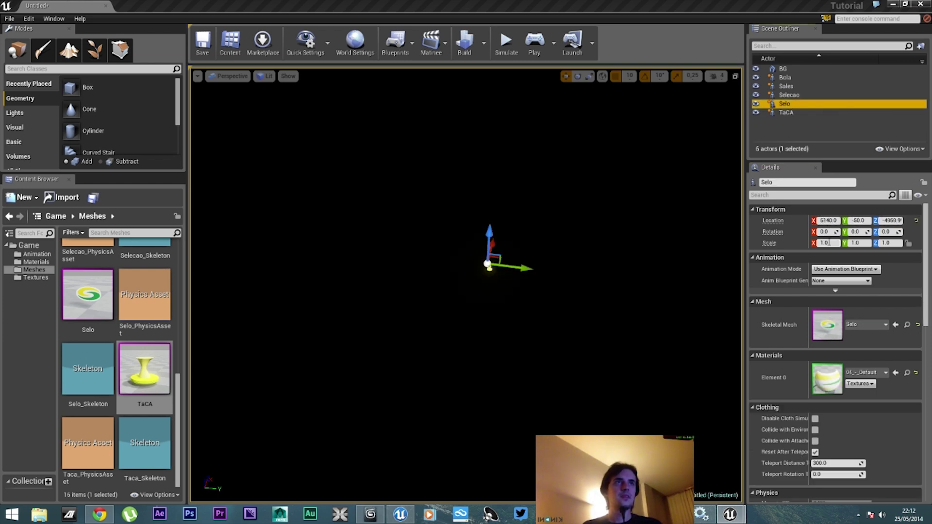
left_click(833, 221)
type("0")
key("Tab")
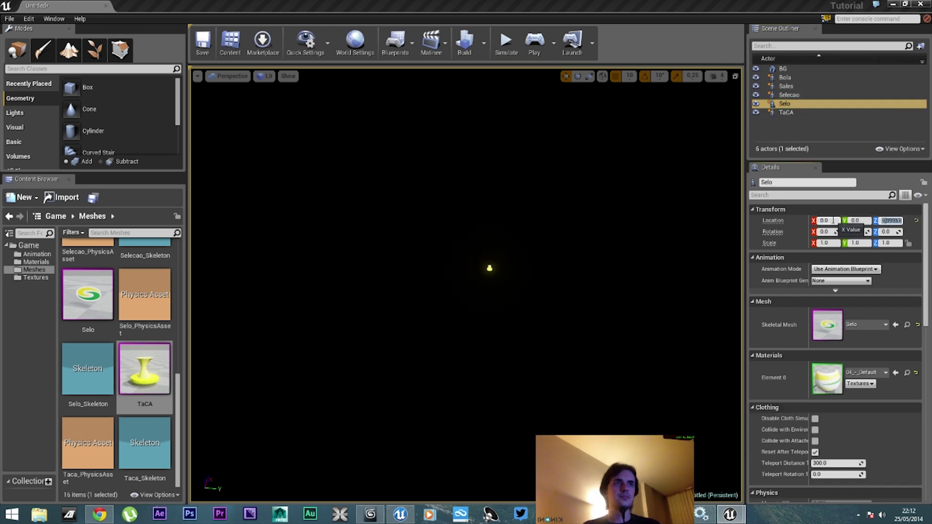
Set the TaCA actor's location to 0, 0, 0 and bring the assembled trophy into view.
left_click(786, 113)
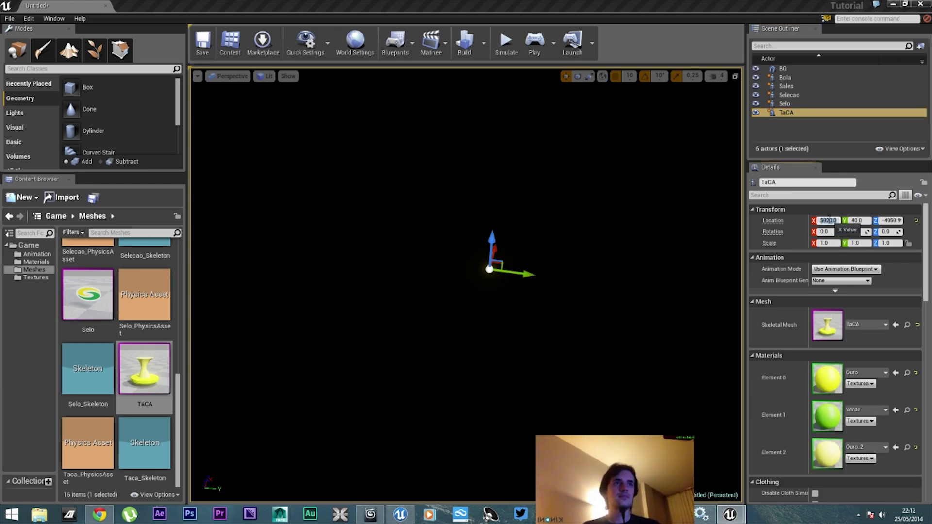
type("0")
key("Tab")
type("0")
key("Return")
right_click_drag(466, 286, 320, 228)
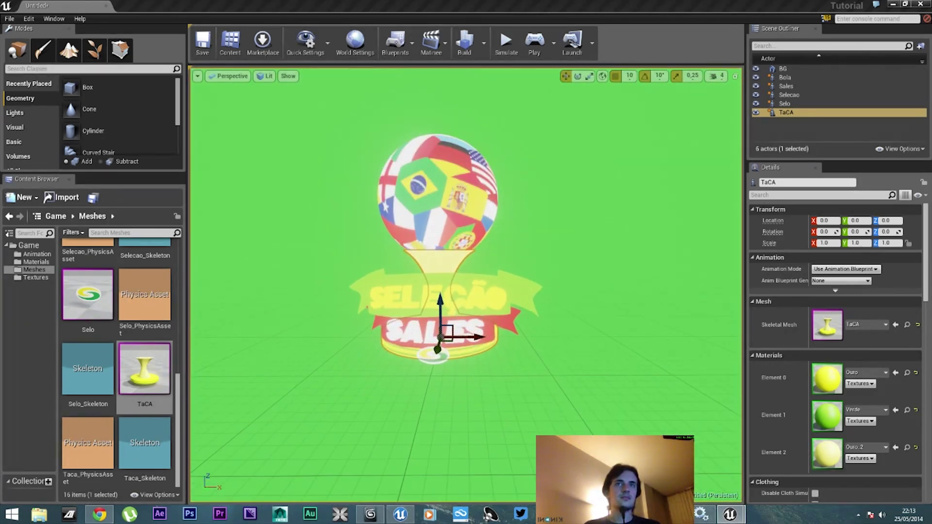
Set the viewport exposure to Fixed at Log 1 = Brightness 2x.
left_click(288, 76)
left_click(288, 76)
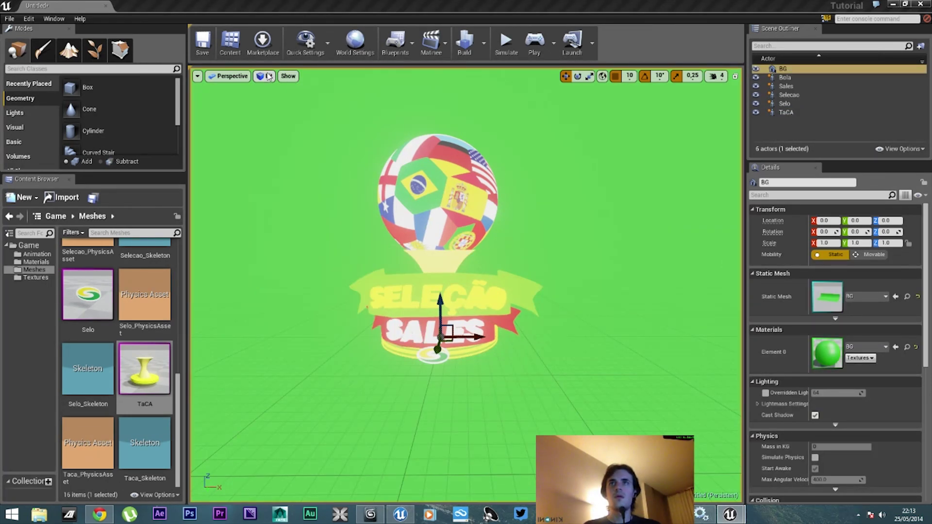
left_click(267, 76)
mouse_move(291, 281)
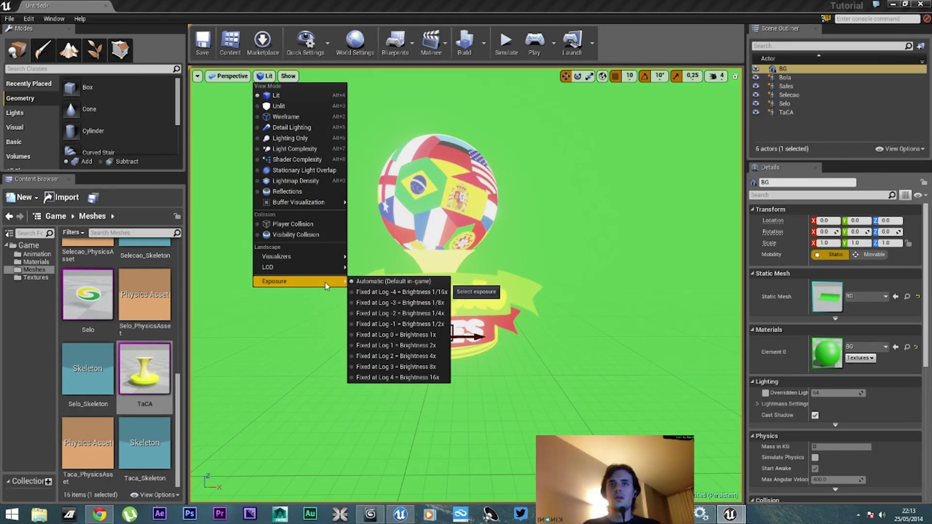
left_click(407, 346)
right_click_drag(436, 349, 395, 247)
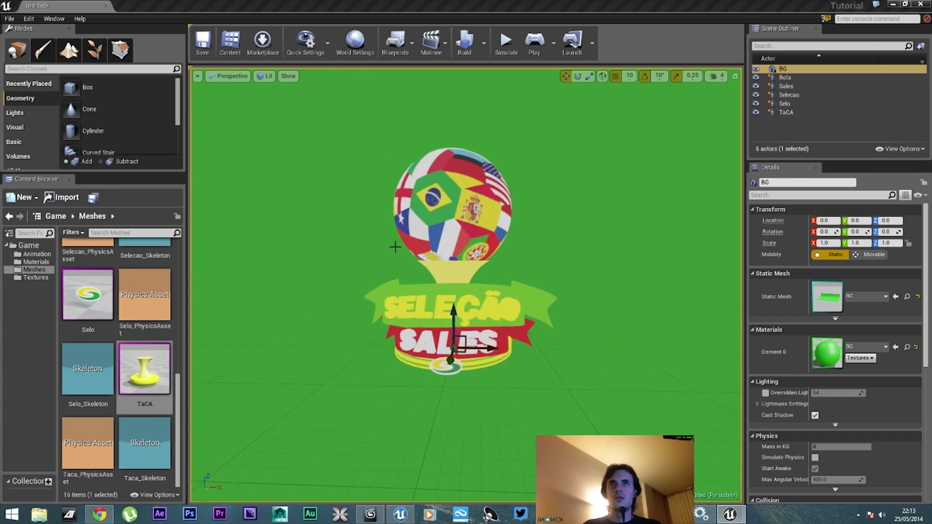
Set the viewport's view mode to Lit.
left_click(267, 76)
left_click(272, 96)
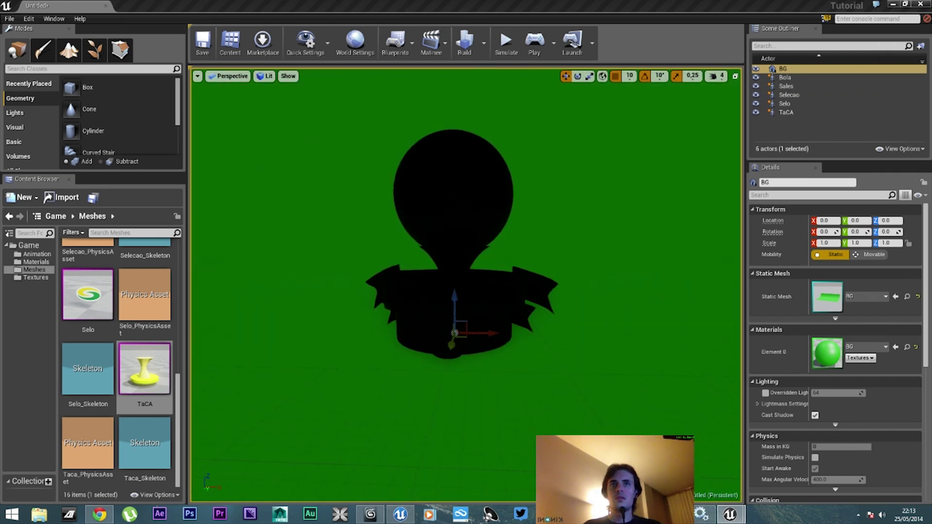
left_click(267, 77)
left_click(270, 95)
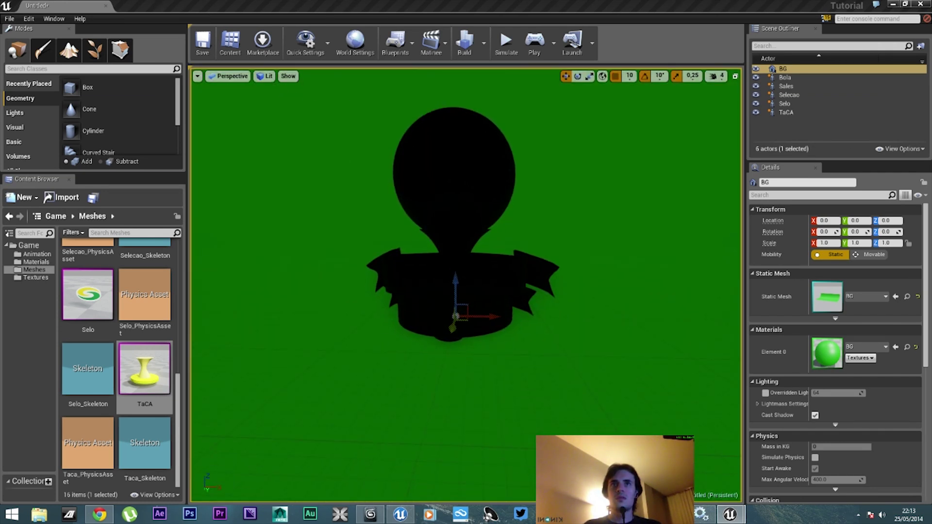
Try lighting the trophy with a directional light placed beside it, and delete that light.
scroll(514, 222, "down", 6)
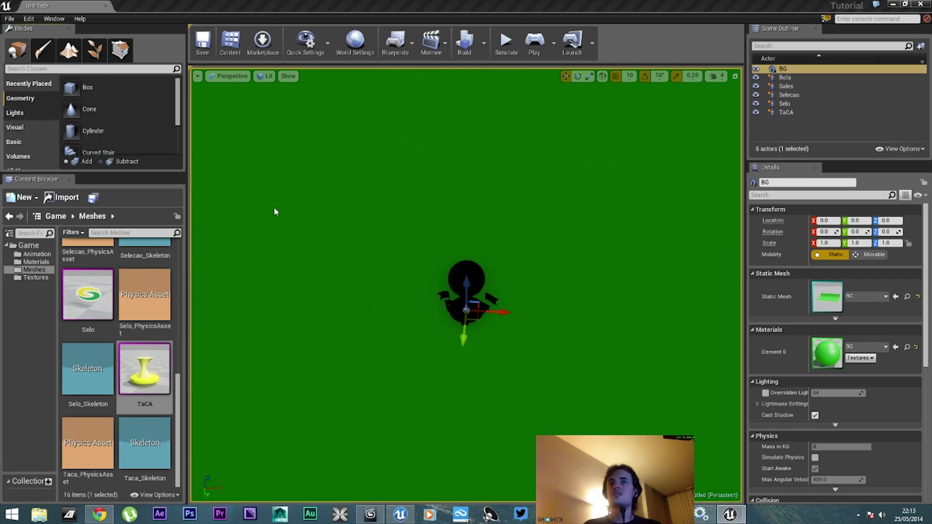
left_click(15, 113)
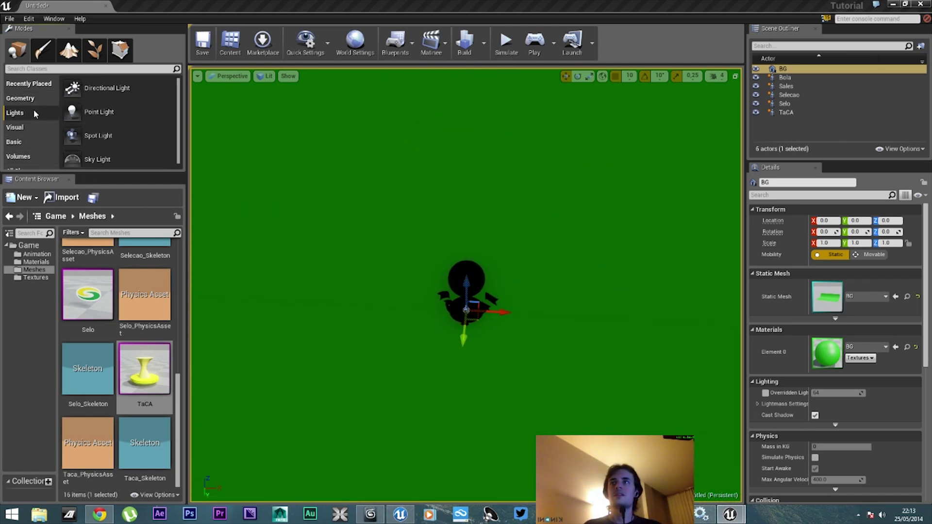
left_click_drag(73, 88, 326, 341)
right_click_drag(326, 341, 328, 289)
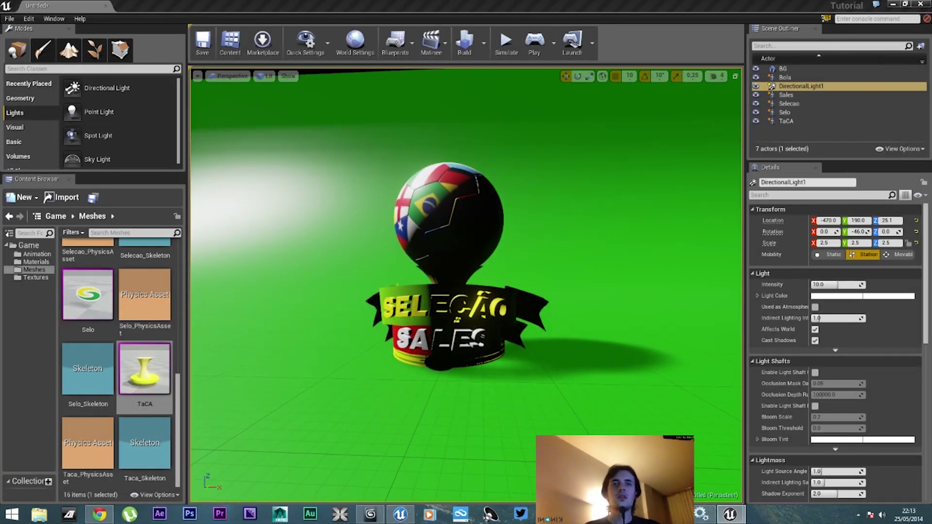
left_click(429, 374)
right_click_drag(299, 359, 277, 381)
left_click(412, 262)
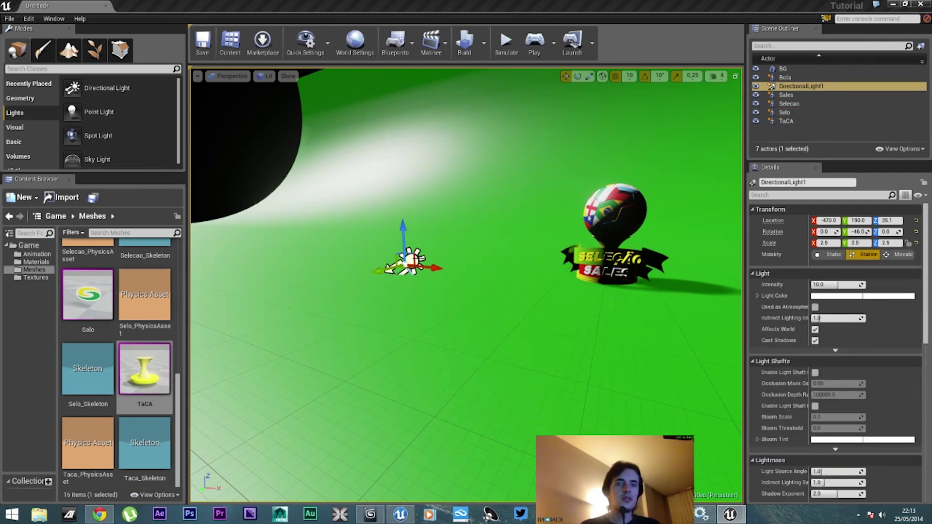
key("Delete")
Place a point light on one side of the trophy at a height of about 265 and copy it across to the other side.
left_click_drag(97, 112, 385, 331)
left_click_drag(376, 299, 334, 96)
left_click_drag(398, 107, 740, 94)
Select both point lights and duplicate the pair to the opposite side of the trophy, at Y about -430.
right_click_drag(428, 310, 517, 367)
left_click(441, 297, "ctrl")
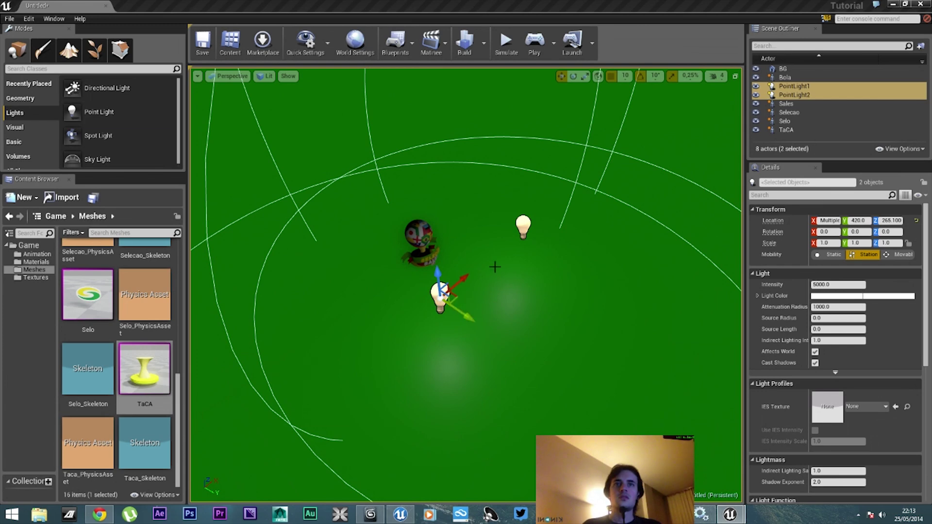
left_click_drag(467, 315, 325, 211, "alt")
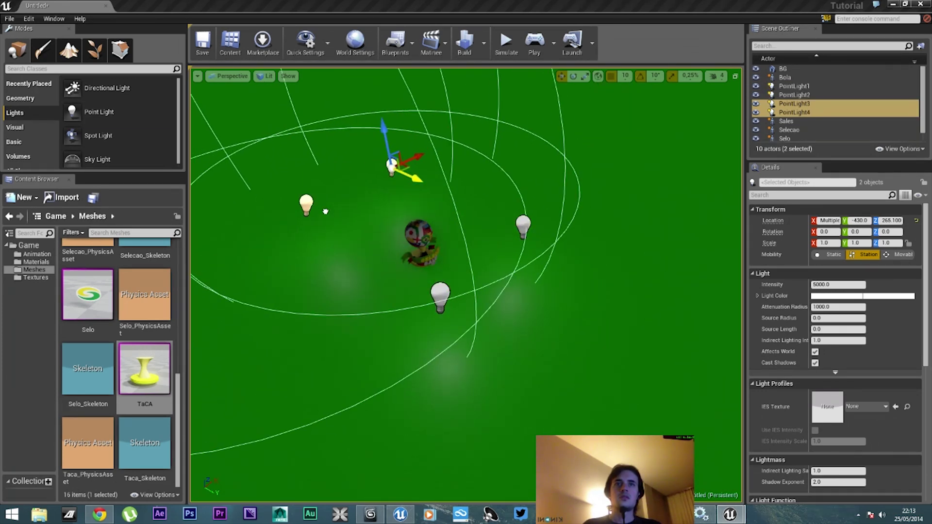
Place a Matinee actor in the level beside the trophy, at about X -280, Y 20.
right_click_drag(326, 212, 315, 90)
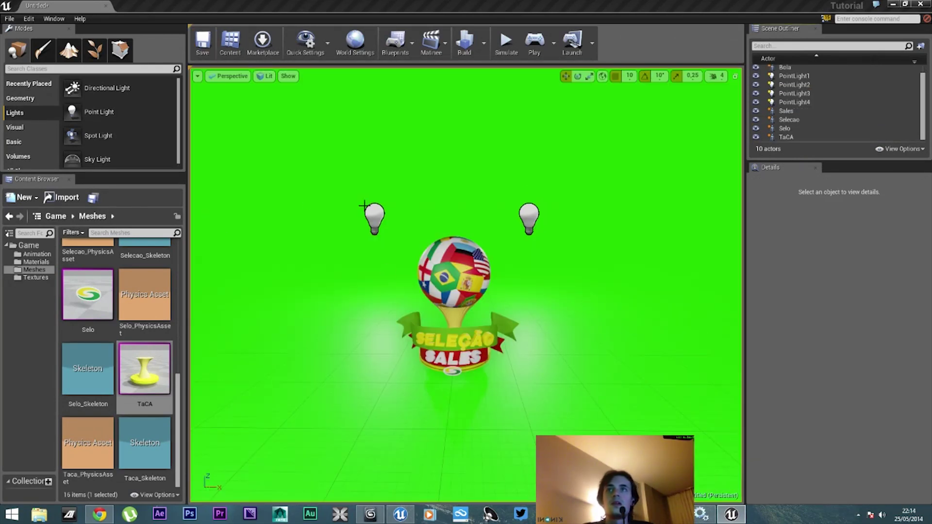
right_click_drag(464, 269, 473, 279)
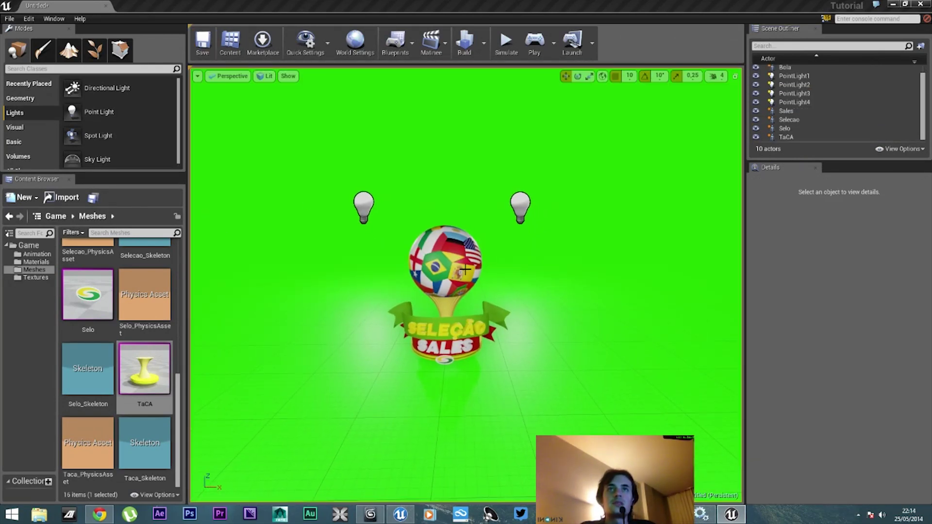
left_click(442, 49)
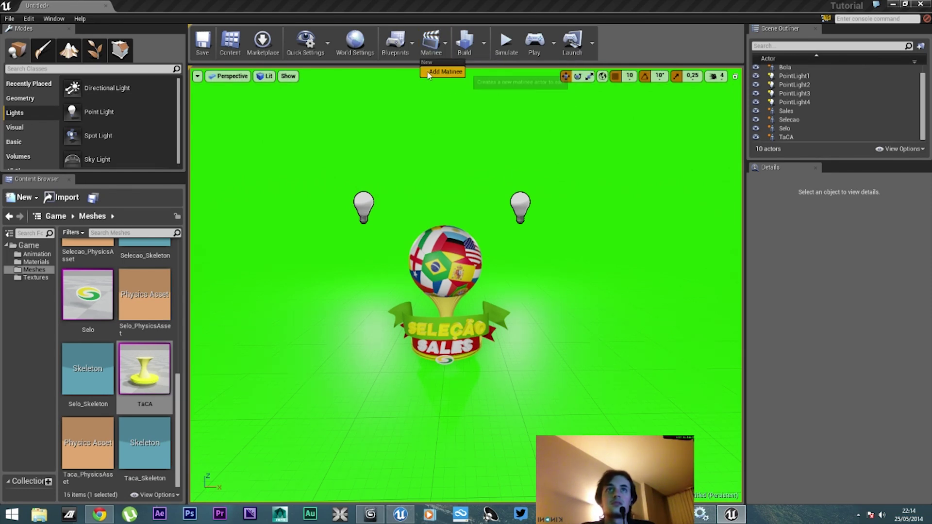
left_click(37, 97)
left_click_drag(178, 98, 184, 143)
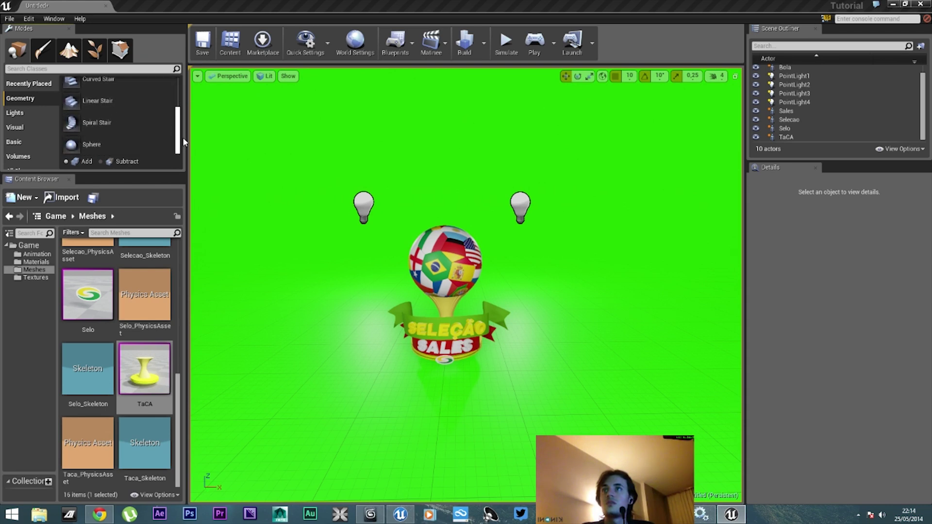
left_click(43, 87)
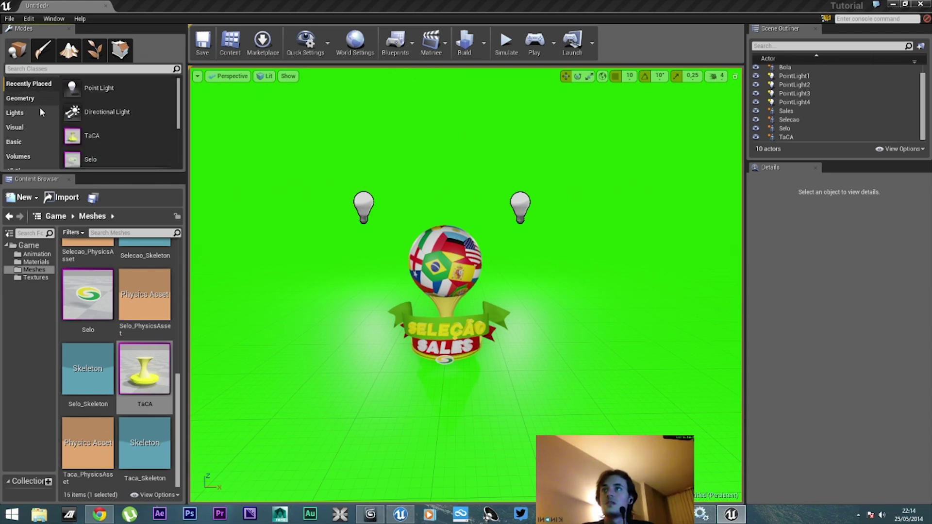
left_click(36, 157)
left_click(40, 167)
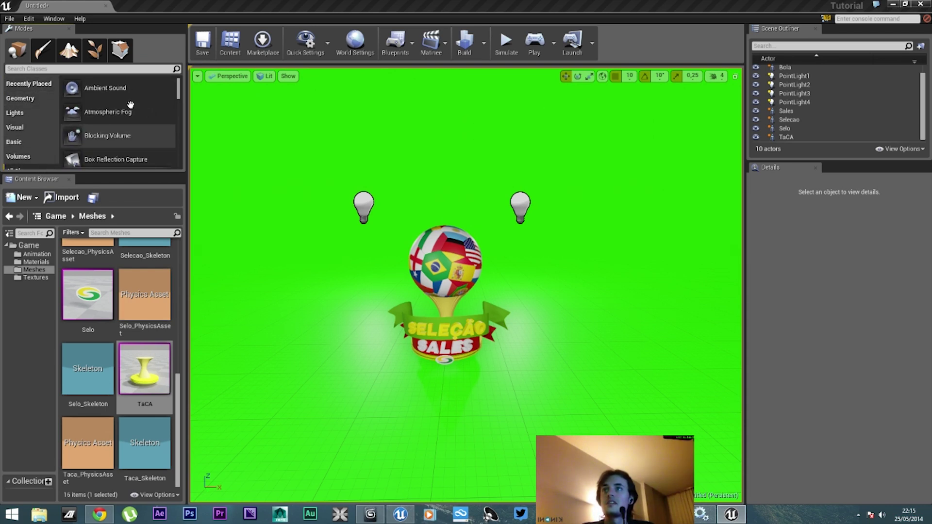
left_click_drag(182, 94, 179, 131)
left_click_drag(252, 214, 317, 302)
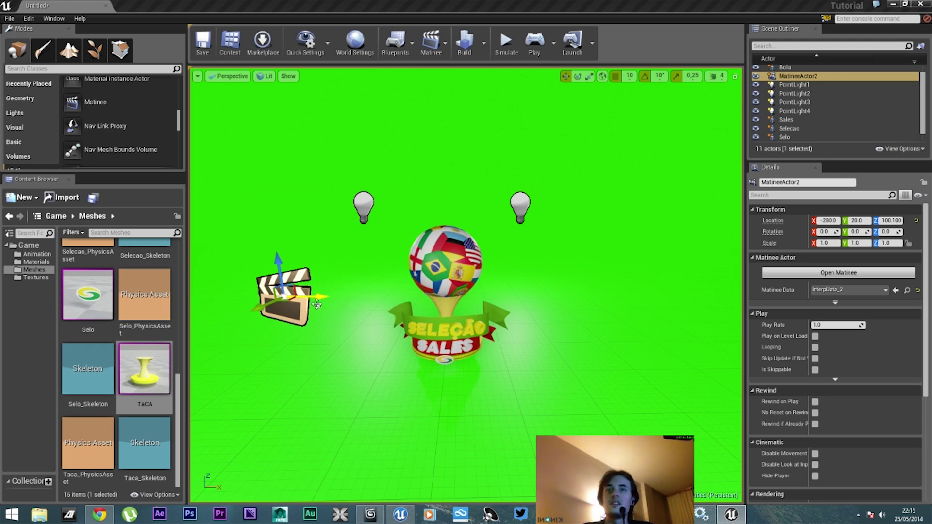
Open the new Matinee actor in the Matinee editor and fit its window to half the screen beside the viewport.
left_click(820, 274)
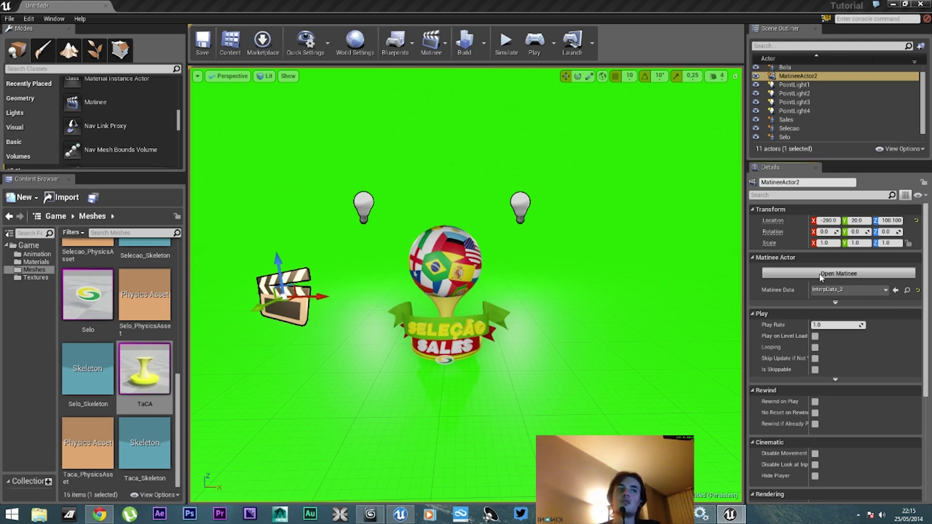
left_click_drag(412, 27, 466, 23)
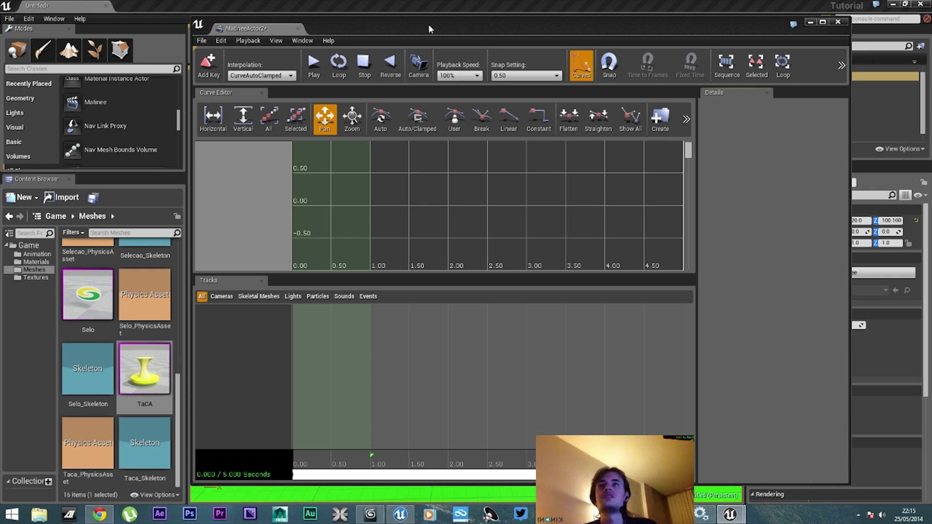
left_click_drag(337, 33, 930, 49)
key("super")
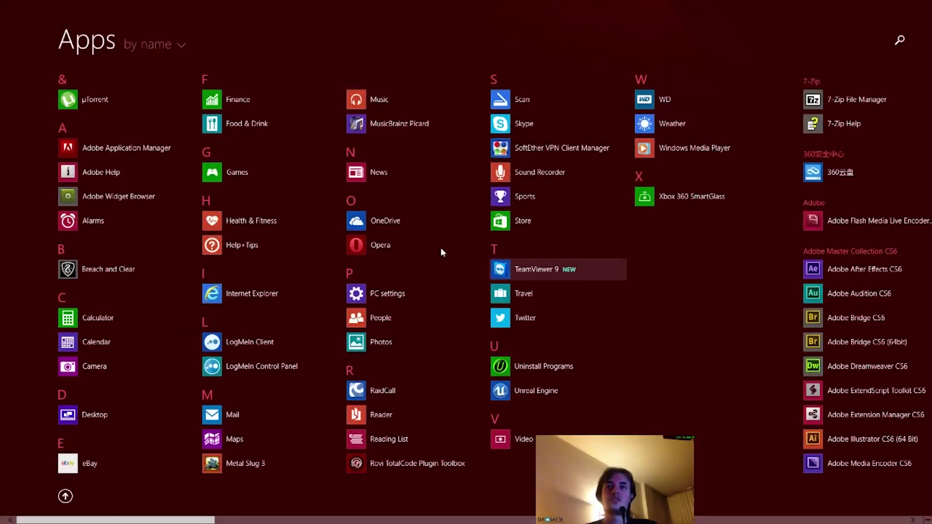
key("super")
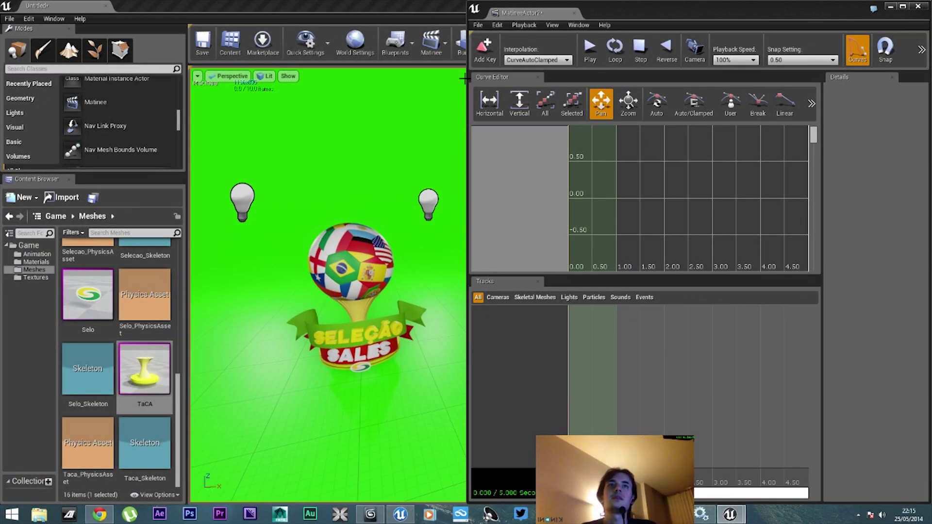
Add a new director group to the Matinee and enlarge the tracks area, with the Director track selected.
right_click(537, 333)
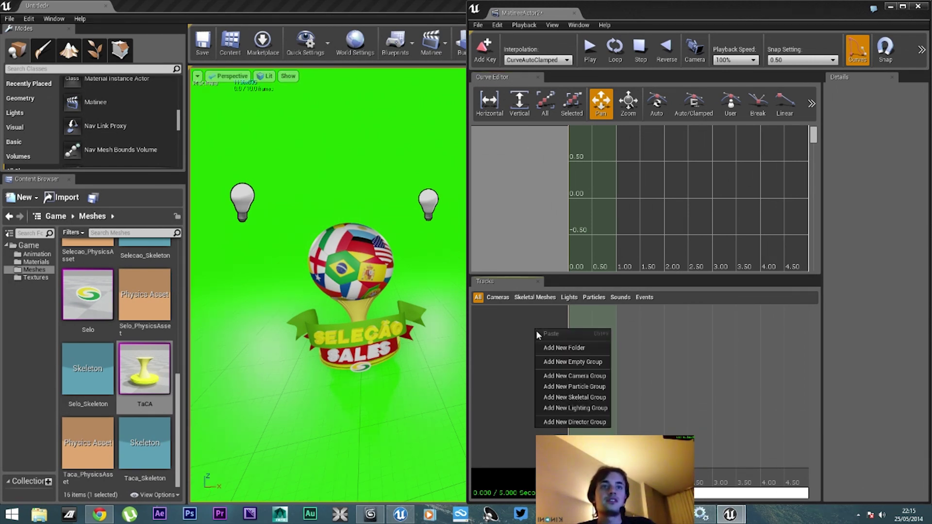
left_click(572, 422)
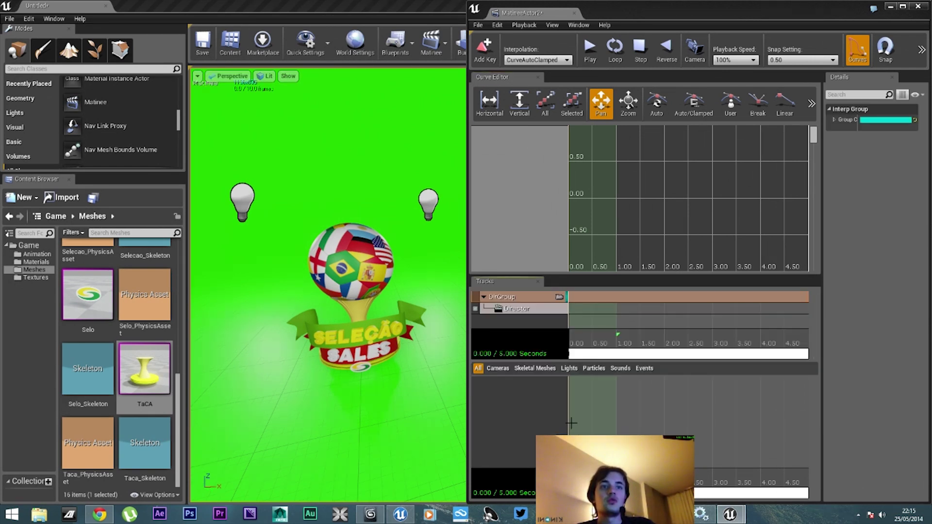
left_click_drag(545, 277, 545, 190)
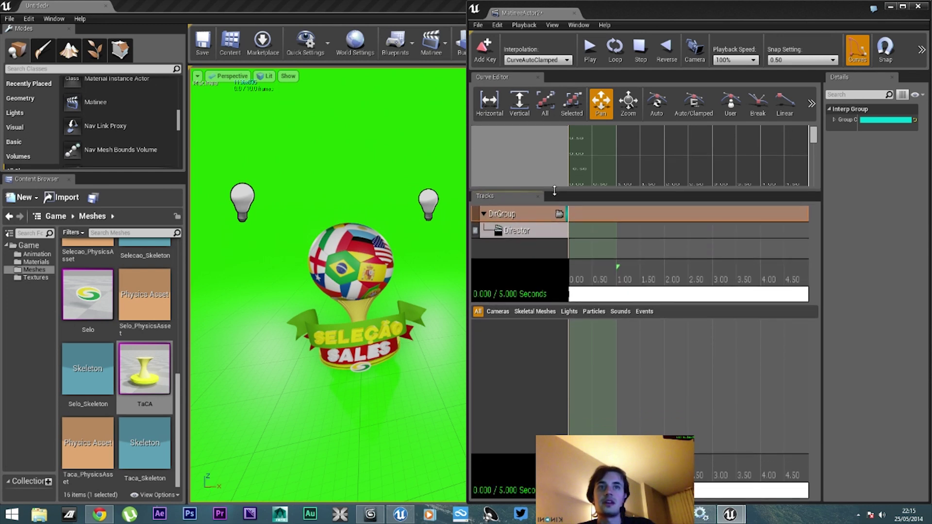
left_click(513, 227)
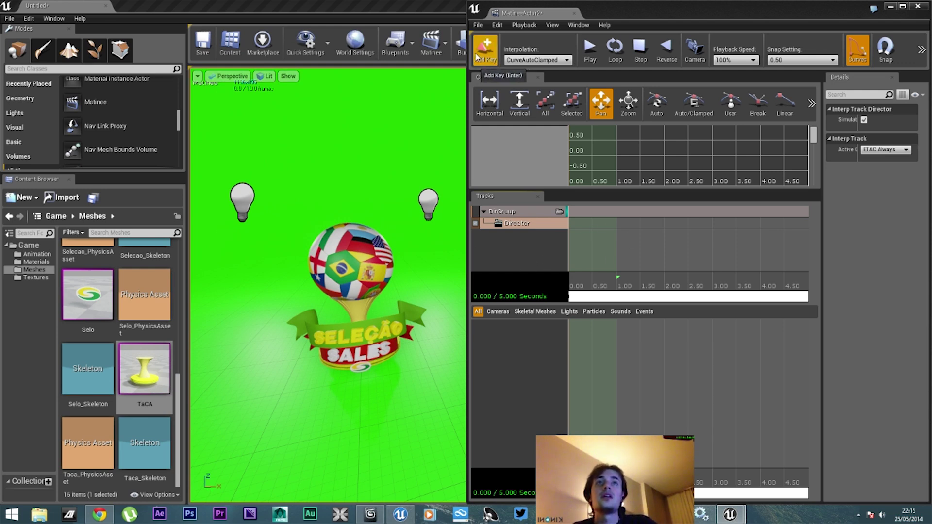
Import Camera 01.FBX into the Matinee, creating the cameras missing from the scene.
left_click(479, 26)
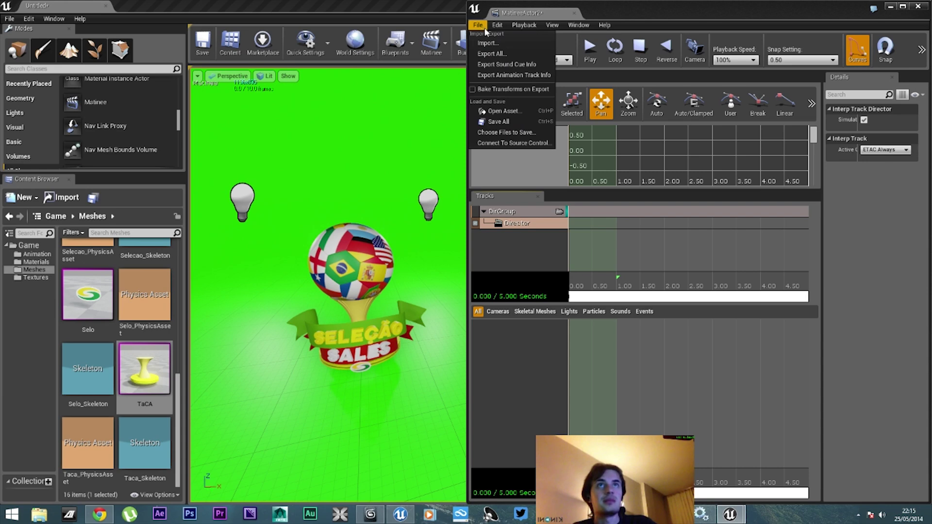
left_click(489, 44)
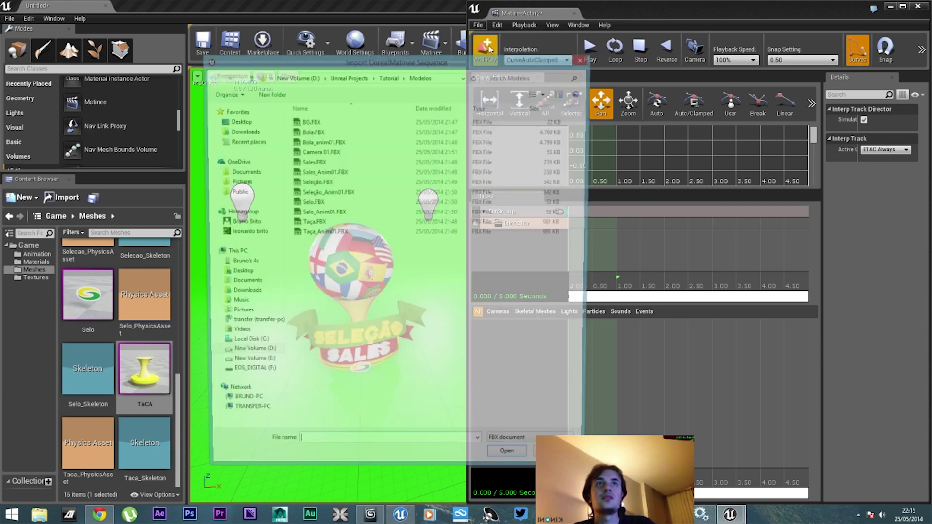
left_click(308, 155)
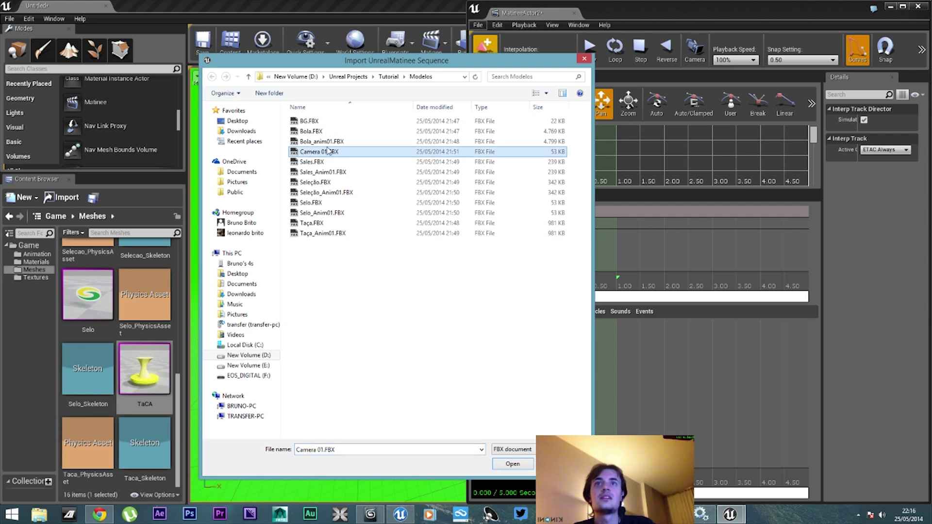
left_click(518, 465)
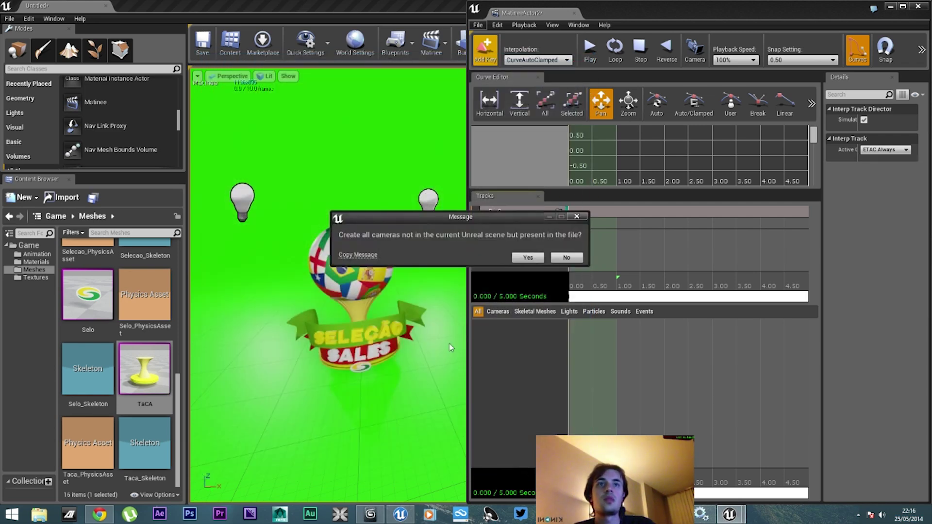
left_click(528, 258)
Examine the imported camera and its motion path beside the trophy in the viewport.
right_click_drag(437, 306, 436, 305)
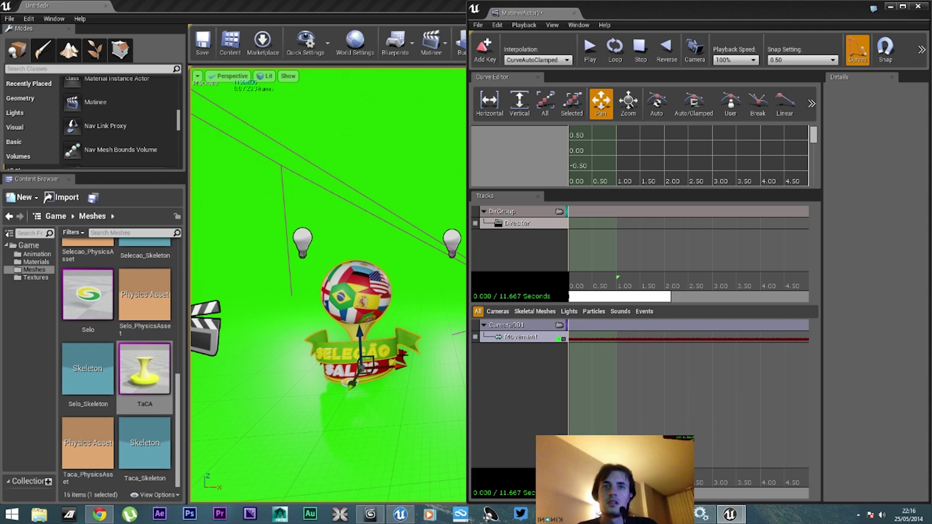
key("e")
left_click_drag(370, 392, 311, 404)
right_click_drag(330, 291, 354, 350)
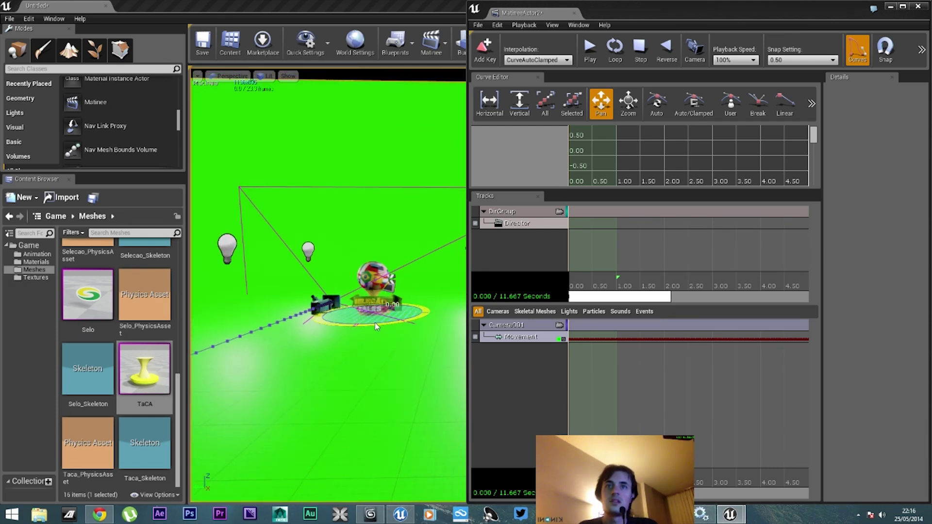
right_click(373, 323)
left_click(534, 267)
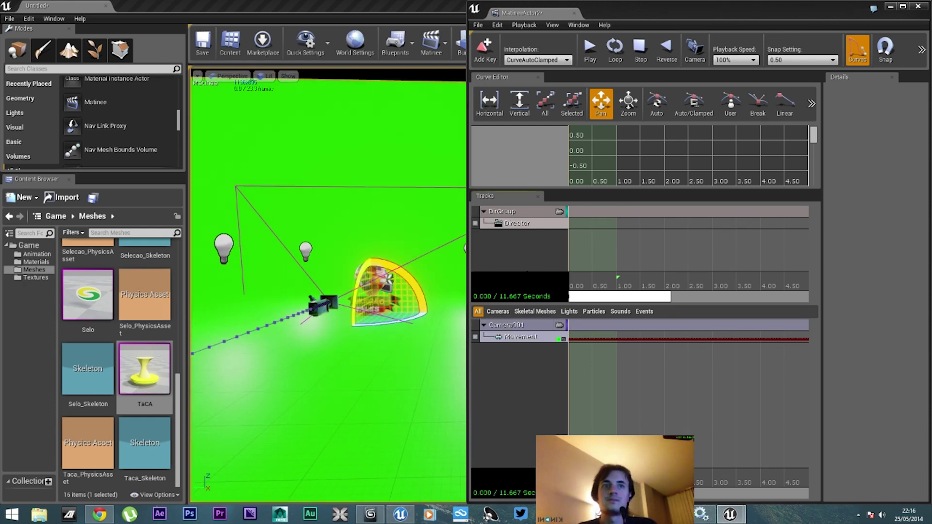
Select the Director track and scrub the timeline through the camera's movement, returning to 0 seconds.
left_click(520, 229)
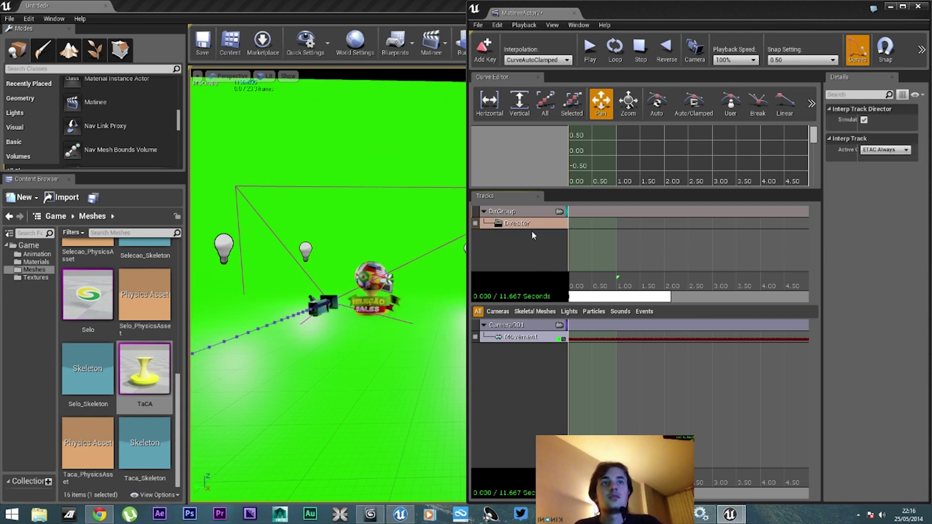
left_click(604, 284)
mouse_move(596, 284)
left_mouse_down()
mouse_move(568, 285)
mouse_move(586, 286)
left_mouse_up()
right_click_drag(330, 291, 291, 291)
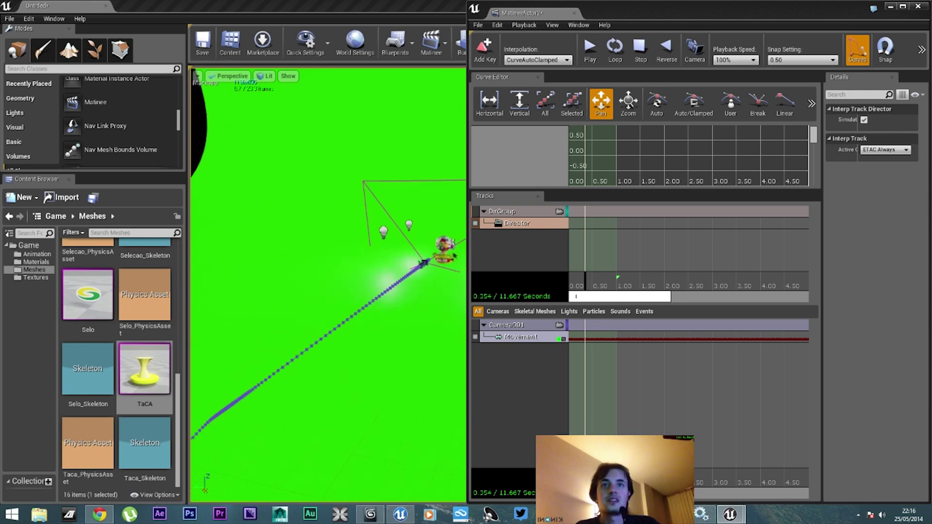
left_click_drag(585, 286, 803, 275)
left_click_drag(718, 290, 570, 291)
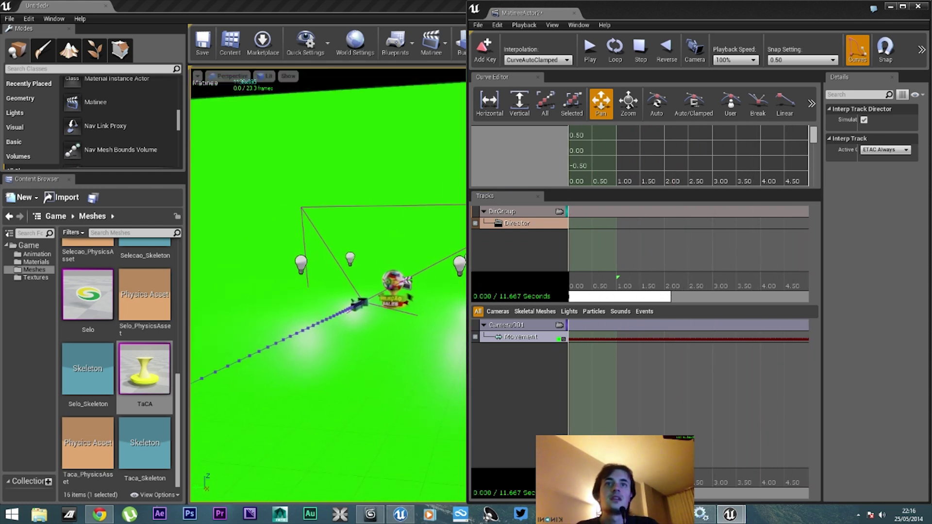
scroll(464, 258, "up", 4)
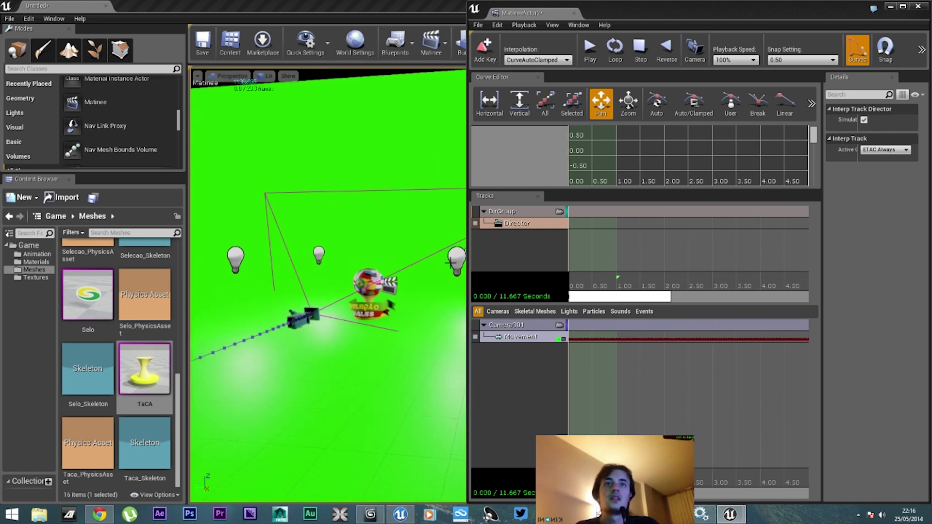
Widen the visible viewport area and add a Director key at 0 seconds that cuts to the Camera001 group.
left_click_drag(467, 256, 563, 256)
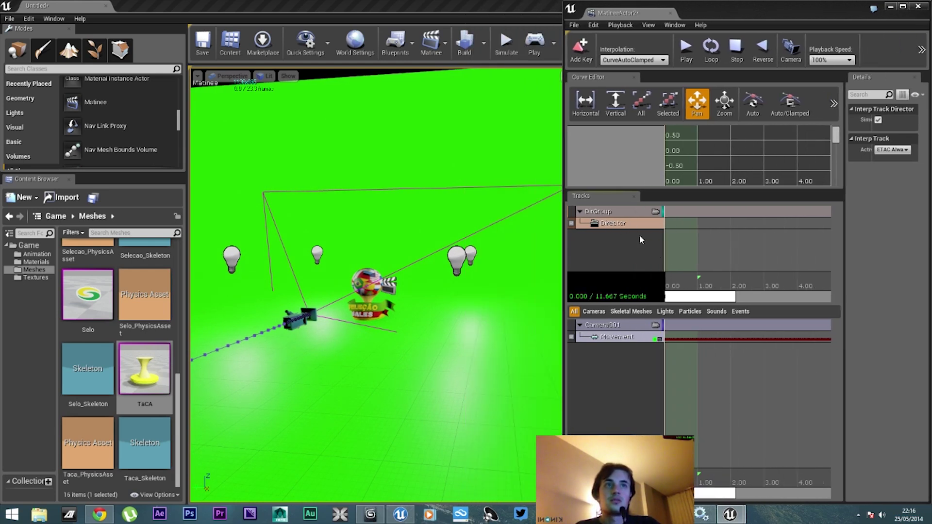
left_click(581, 48)
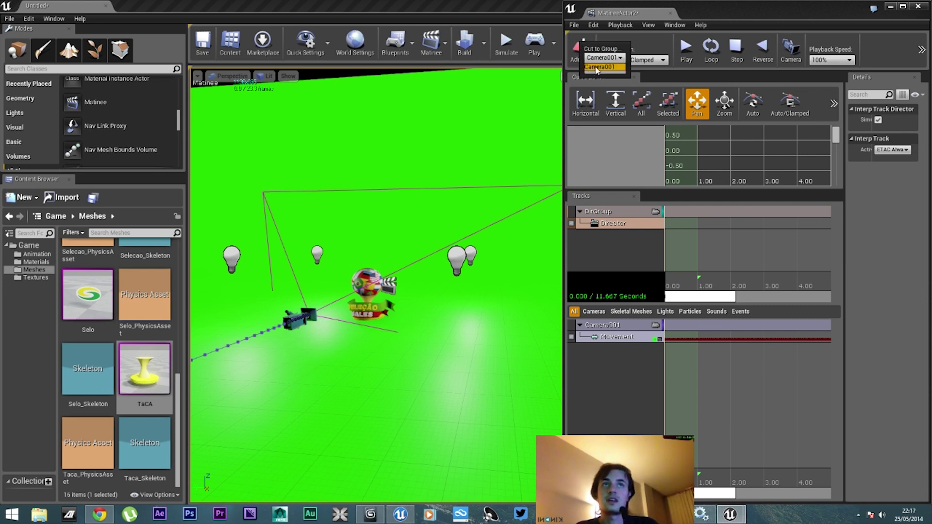
left_click(606, 69)
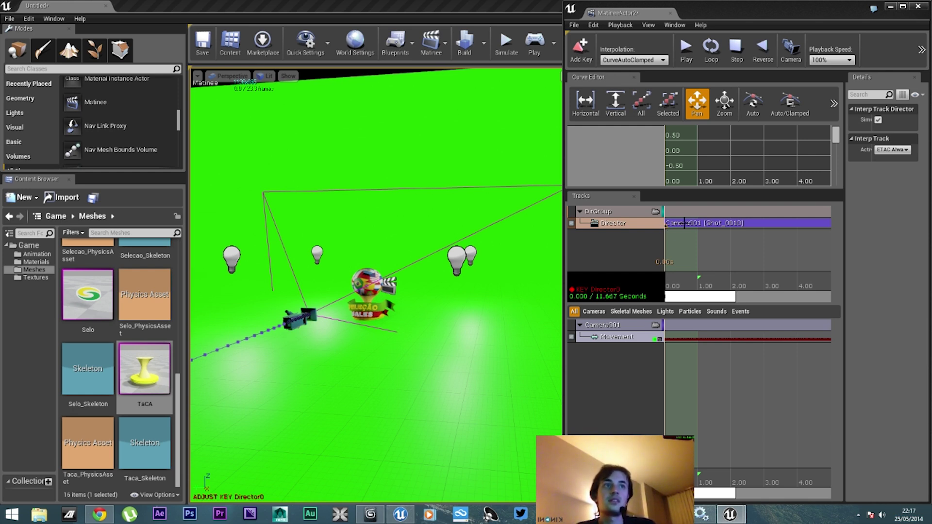
Preview the animated shot through the camera by scrubbing the timeline from the start to about 9.7 seconds.
left_click_drag(667, 284, 698, 286)
left_click_drag(680, 13, 390, 22)
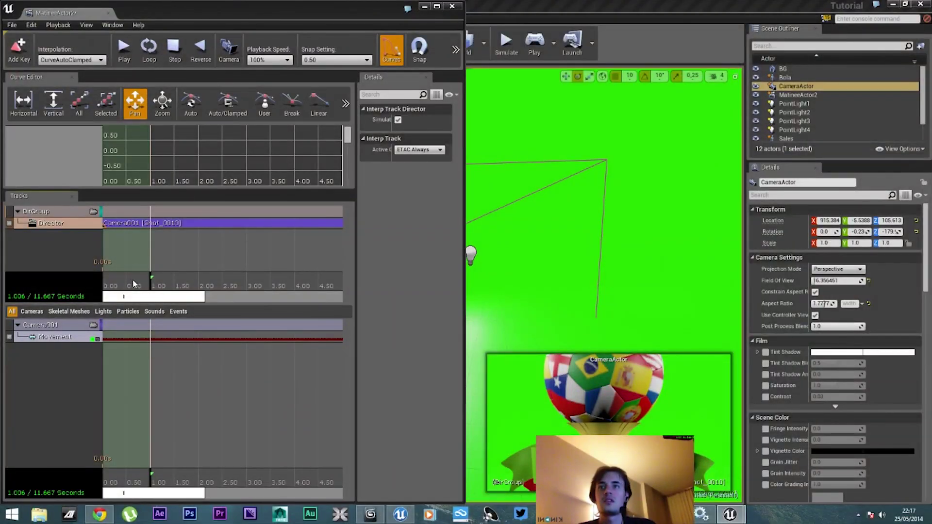
left_click_drag(139, 285, 288, 283)
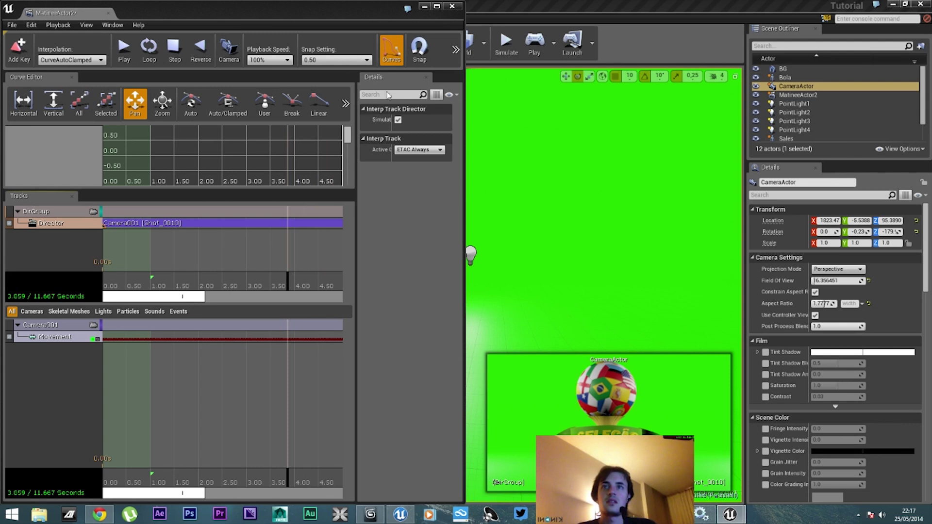
scroll(235, 248, "down", 5)
left_click_drag(242, 291, 270, 304)
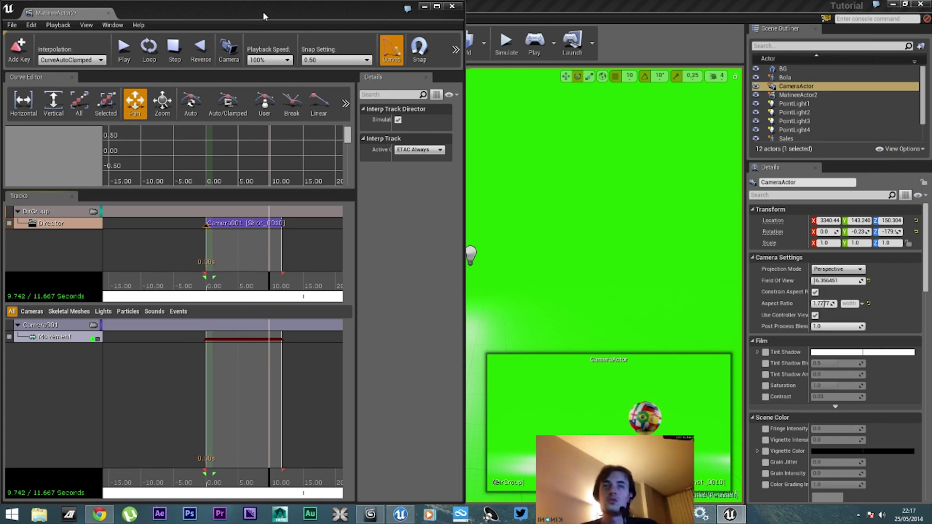
Snap the Matinee window to the screen's right half and select the ball mesh in the viewport.
key("super+Right")
key("super")
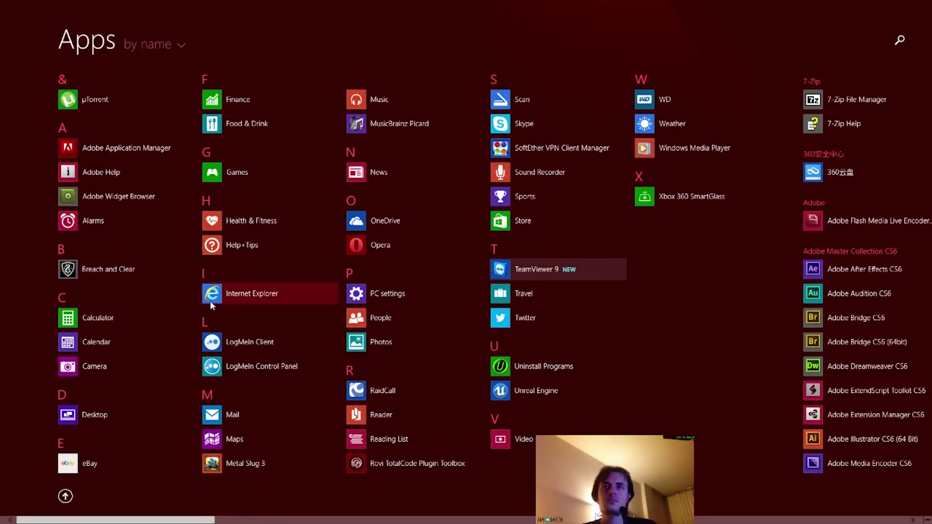
key("super")
key("w")
mouse_move(210, 301)
right_mouse_down()
mouse_move(223, 301)
mouse_move(210, 291)
mouse_move(216, 296)
right_mouse_up()
right_click_drag(381, 288, 384, 284)
left_click(381, 287)
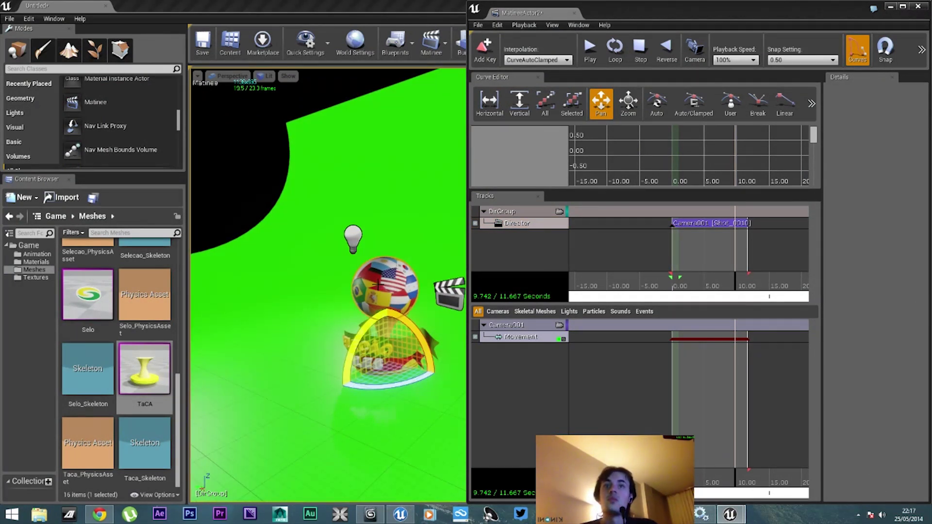
Add a new skeletal group named Bola for the selected ball and return the Matinee timeline to 0 seconds.
right_click(516, 359)
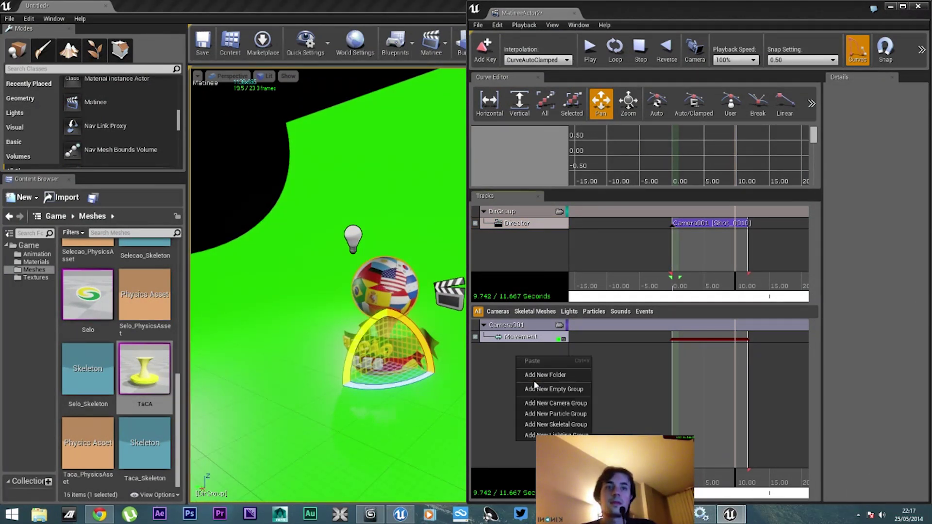
left_click(556, 425)
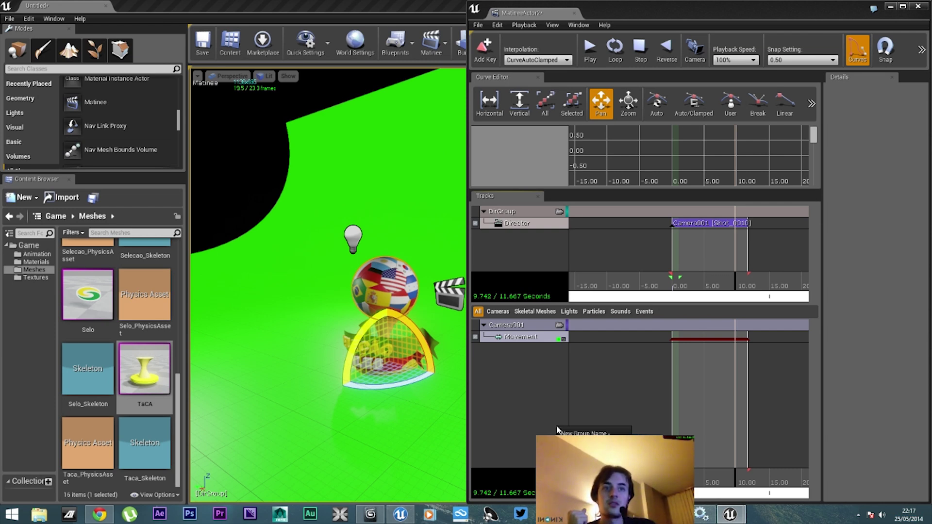
type("Bola")
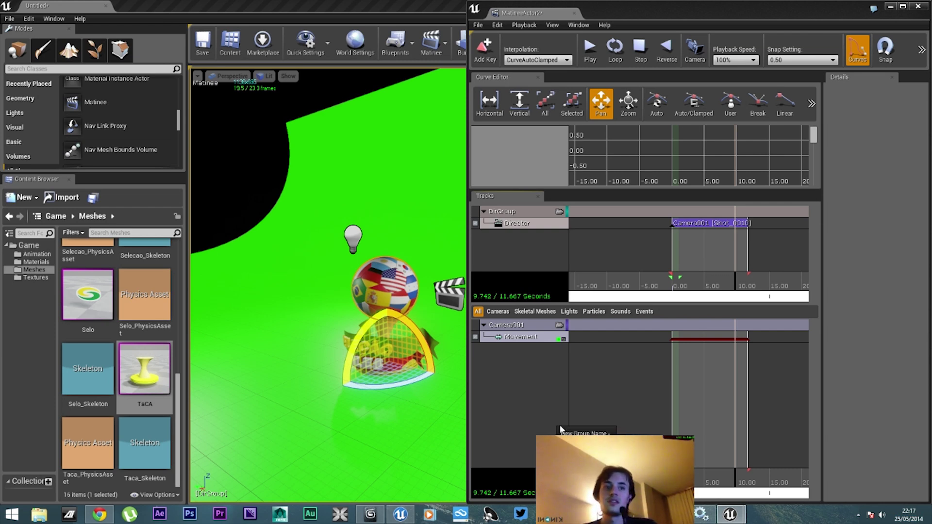
key("Return")
left_click_drag(731, 492, 673, 493)
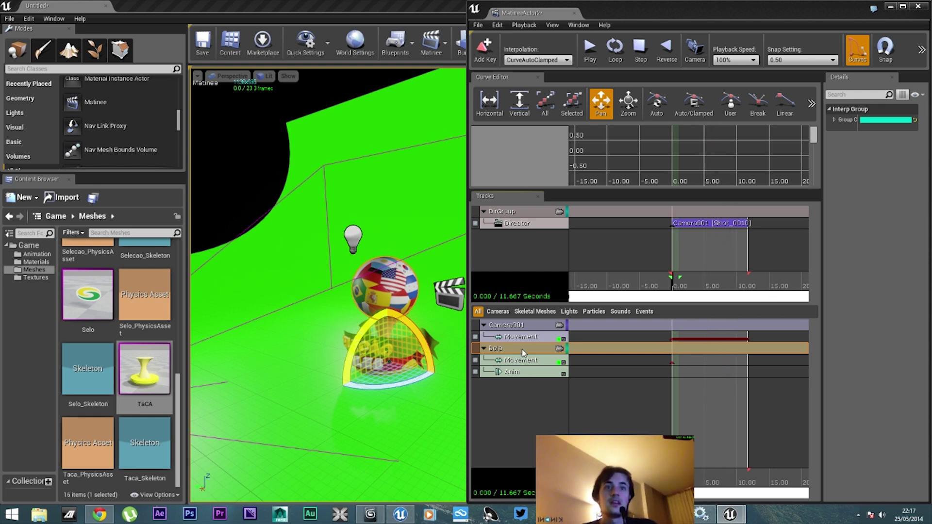
Add a key with the Bola_anim01 sequence to the Bola group's Anim track at 0 seconds.
left_click(525, 371)
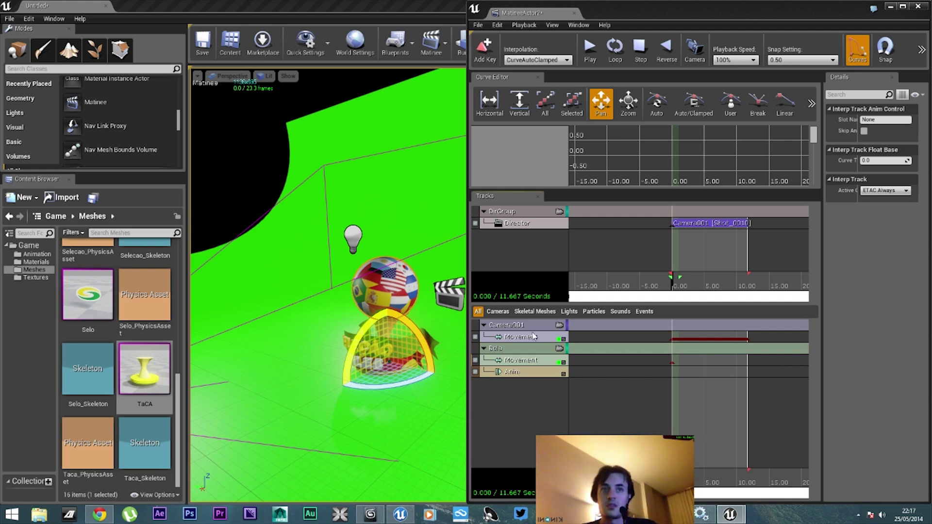
left_click(488, 45)
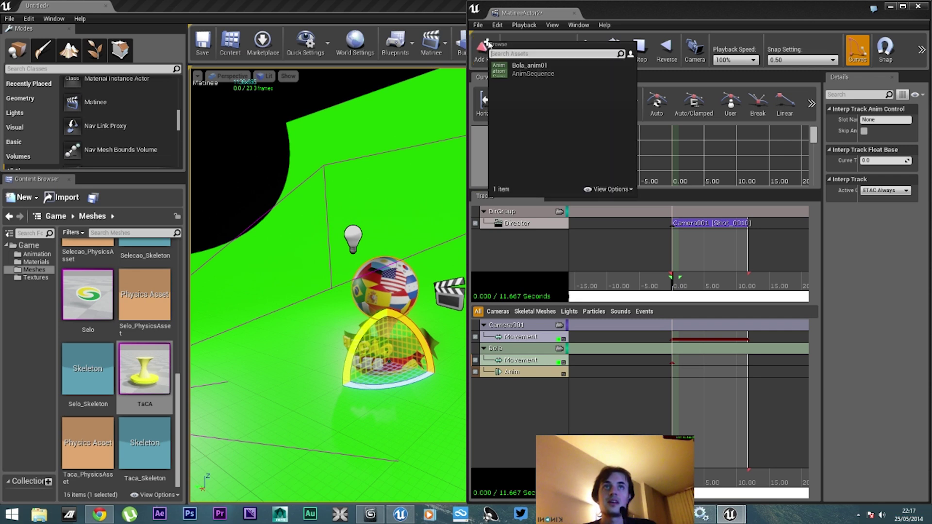
left_click(532, 68)
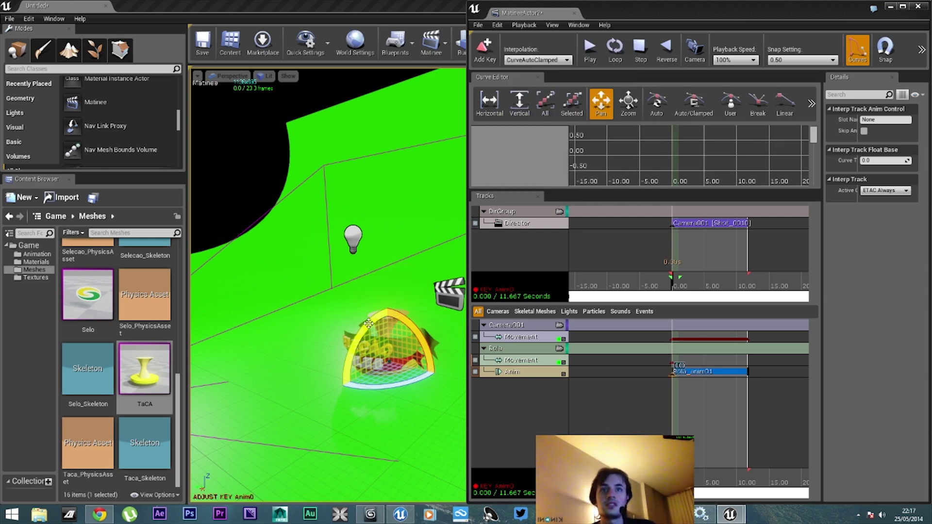
Preview the ball's animation from outside the camera by scrubbing the timeline forward from 0 seconds.
right_click_drag(369, 324, 410, 263)
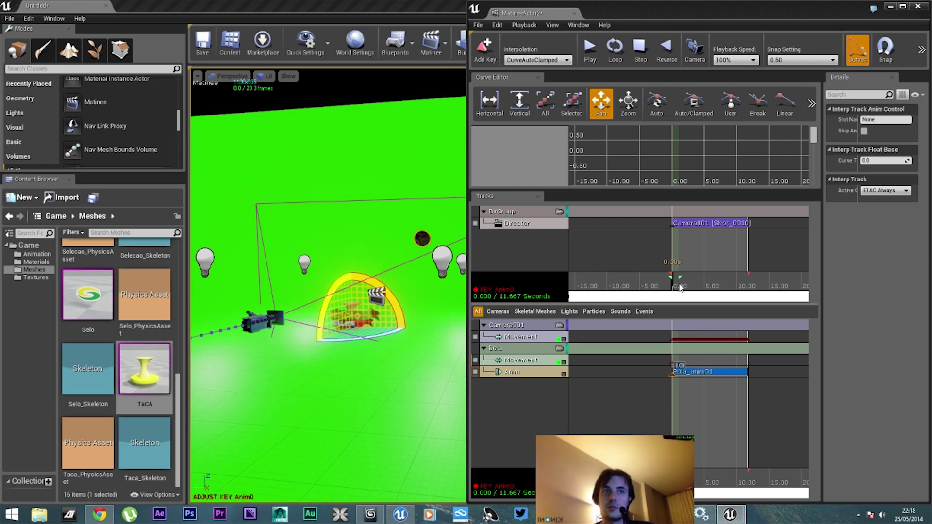
left_click_drag(683, 290, 714, 305)
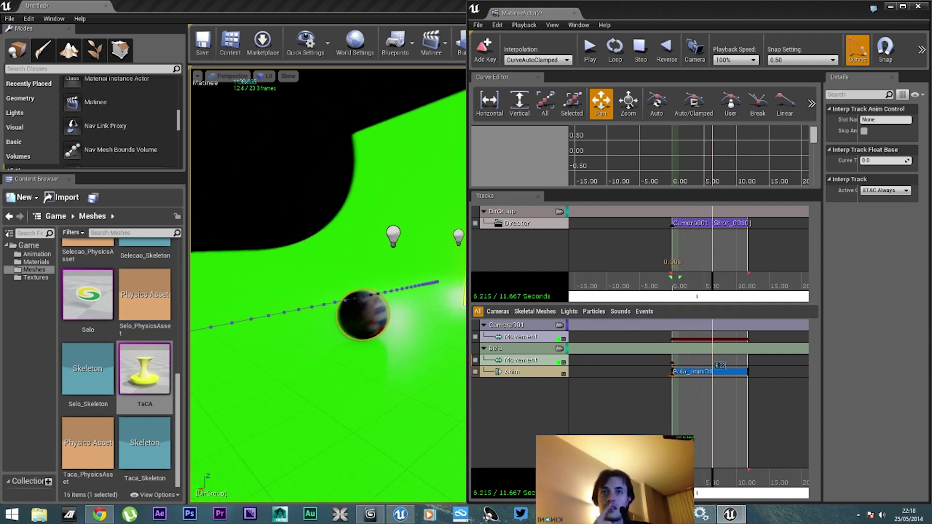
right_click_drag(330, 291, 330, 316)
left_click_drag(712, 291, 740, 290)
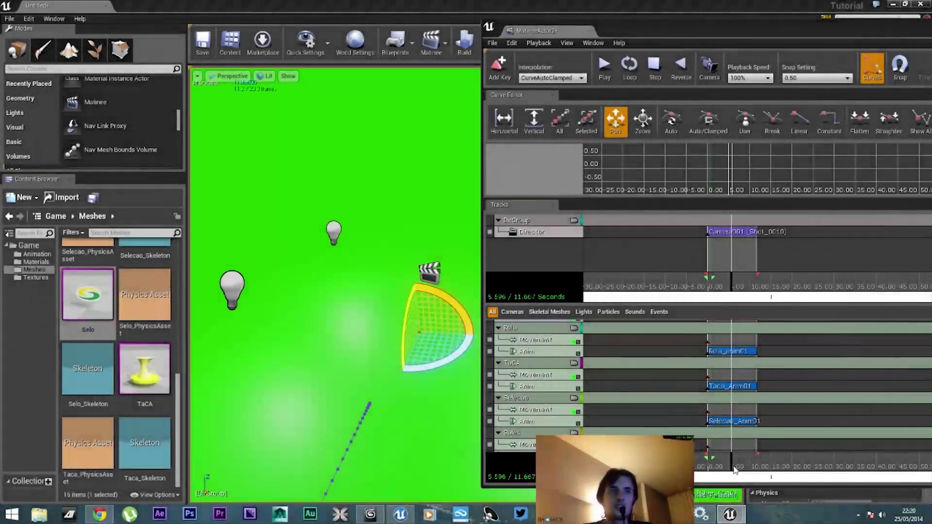
Scrub the timeline to about 3.3 seconds and snap the Matinee window to the screen's left half.
mouse_move(735, 468)
left_mouse_down()
mouse_move(722, 476)
mouse_move(736, 477)
mouse_move(707, 480)
mouse_move(728, 479)
left_mouse_up()
left_click_drag(646, 31, 383, 40)
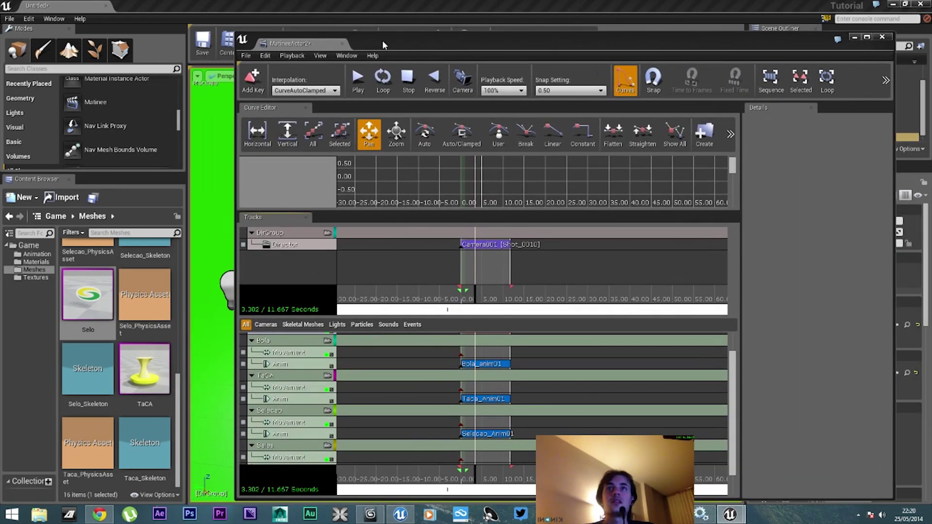
double_click(382, 41)
key("super+Left")
key("super")
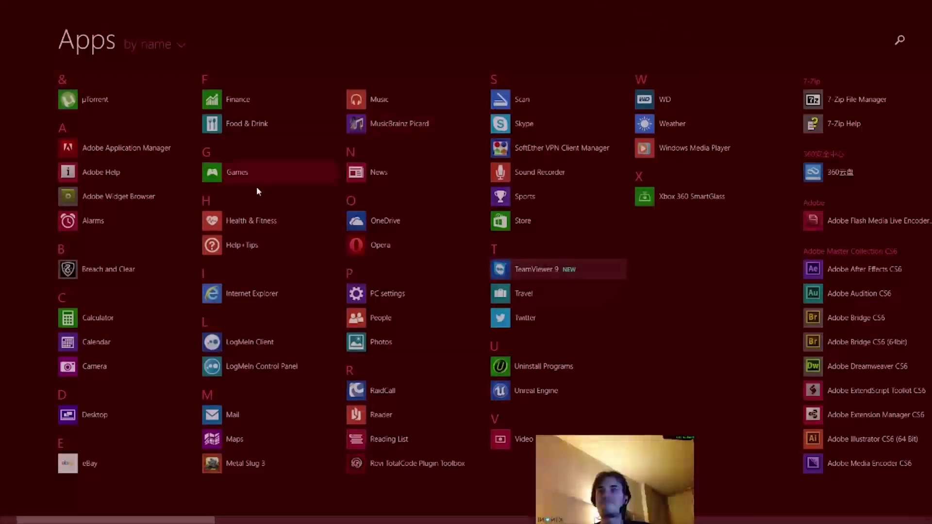
key("super")
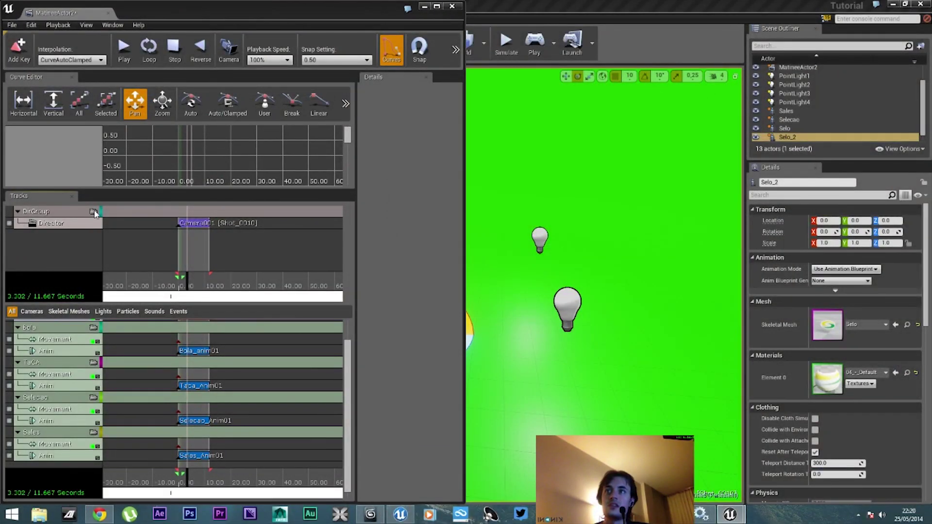
View the shot through the Director group's camera and narrow the Matinee window to uncover the viewport.
left_click(94, 213)
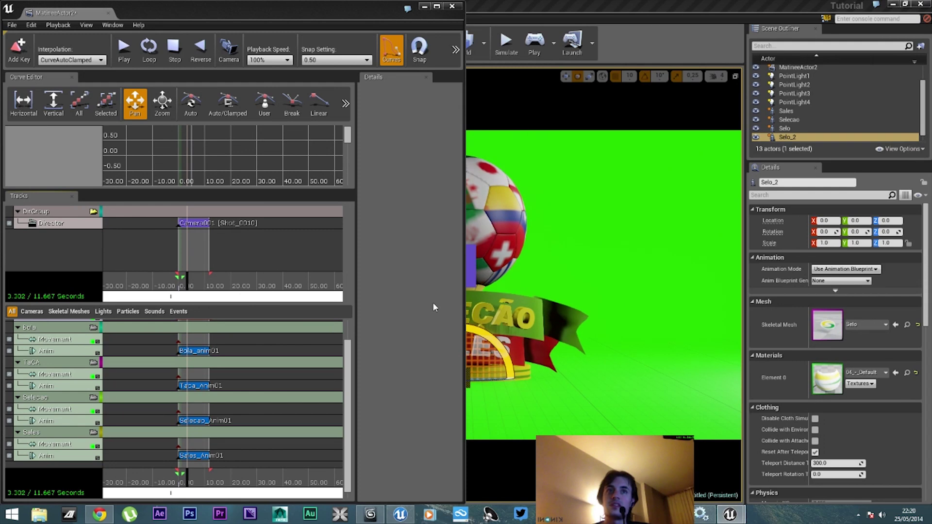
left_click_drag(463, 298, 233, 297)
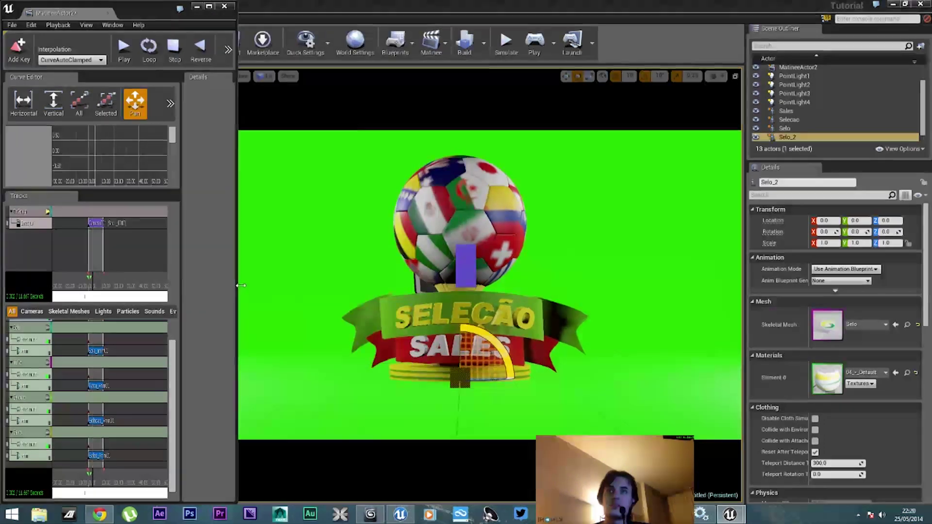
scroll(131, 284, "down", 5)
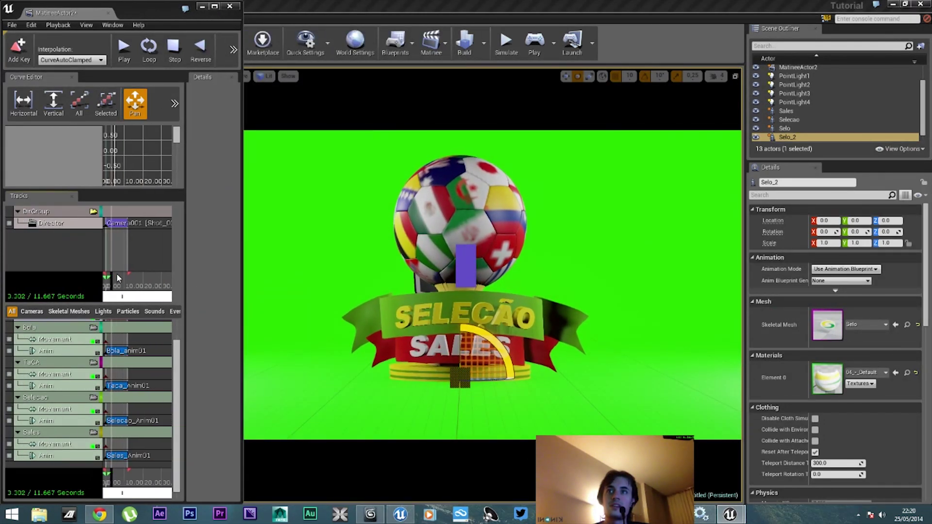
Play the full sequence from 0 seconds, stop it near the end, and scrub back to about 3.6 seconds.
mouse_move(110, 293)
left_mouse_down()
mouse_move(125, 293)
mouse_move(103, 293)
left_mouse_up()
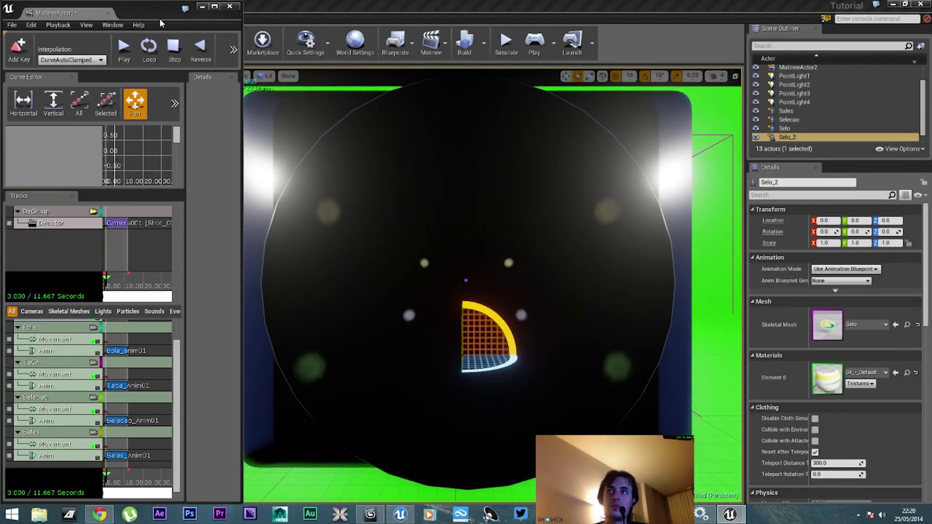
left_click(125, 51)
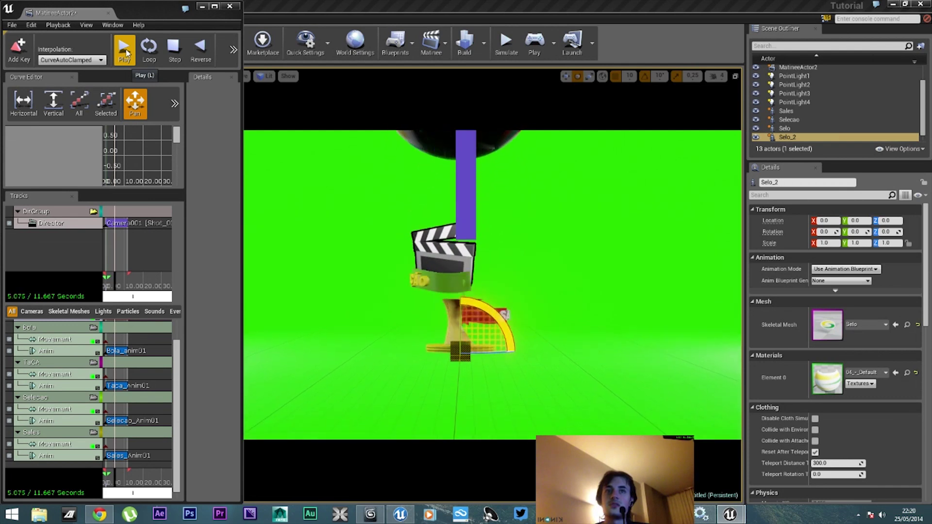
left_click(174, 57)
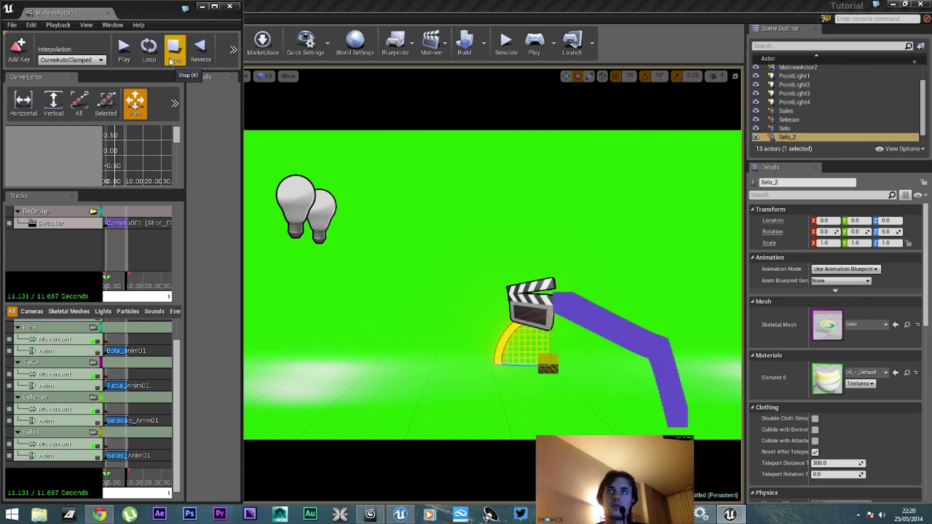
mouse_move(123, 487)
left_mouse_down()
mouse_move(116, 493)
mouse_move(113, 480)
left_mouse_up()
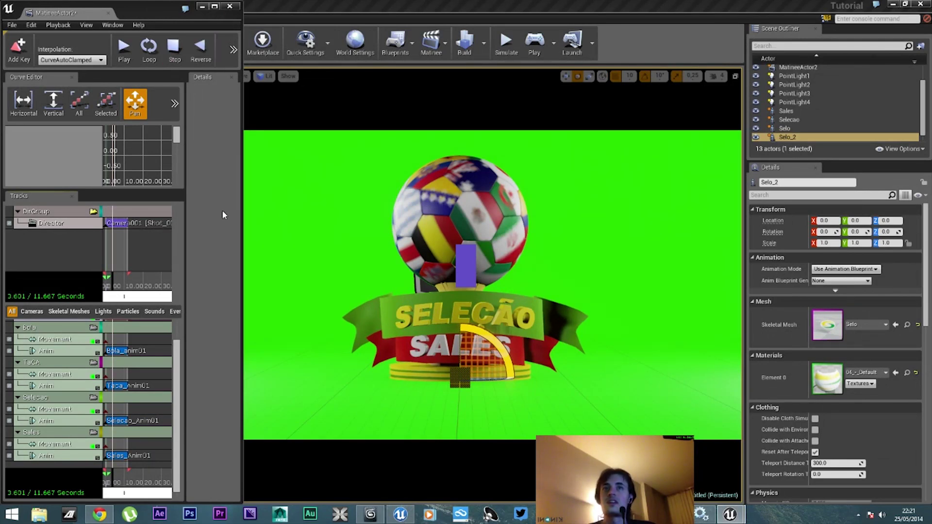
Leave the Director camera view and inspect the scene and camera path from outside at about 8 seconds.
left_click(95, 212)
right_click_drag(330, 253, 296, 274)
right_click_drag(439, 235, 522, 282)
left_click(466, 224)
right_click_drag(460, 249, 262, 334)
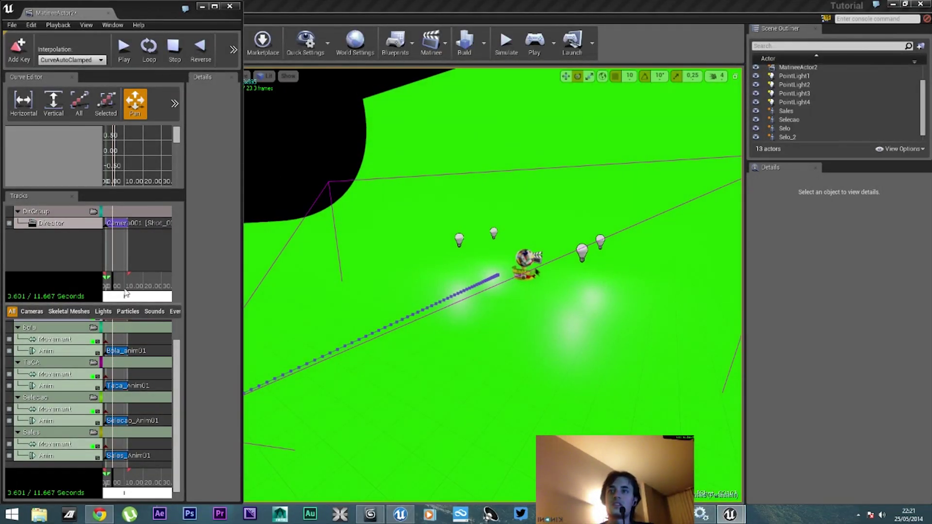
left_click(122, 290)
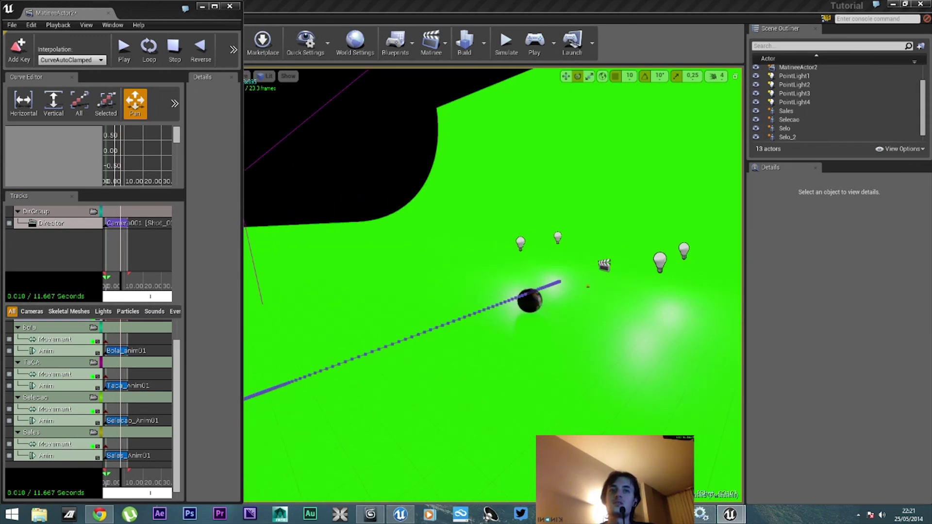
scroll(492, 284, "down", 3)
scroll(492, 284, "up", 3)
right_click_drag(484, 326, 465, 328)
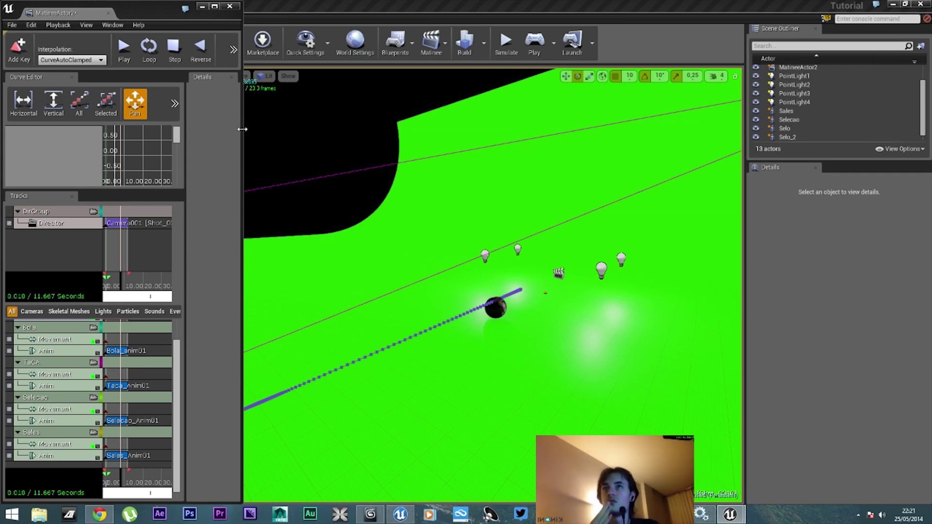
Open the Level Blueprint and resize and reposition its window so the Matinee actor in the viewport is accessible.
left_click_drag(243, 130, 716, 154)
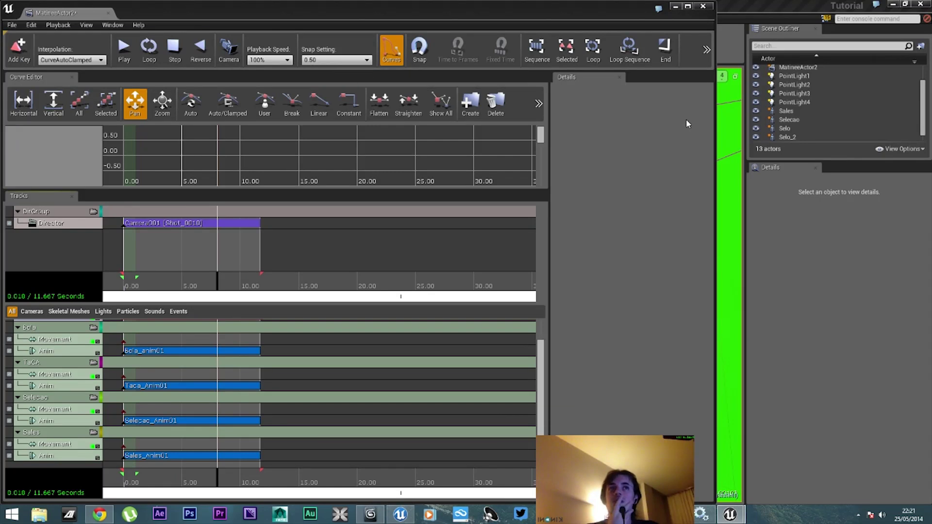
left_click_drag(715, 121, 258, 177)
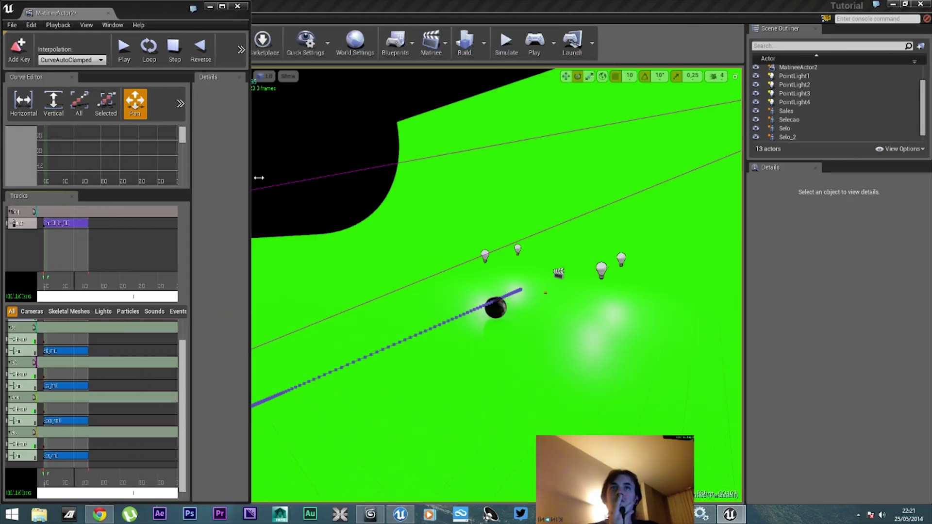
left_click(410, 46)
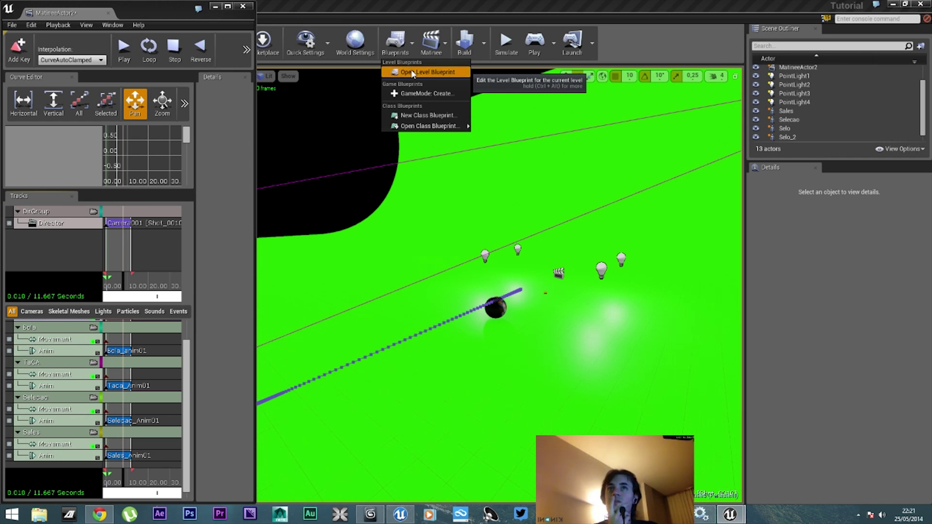
left_click(412, 72)
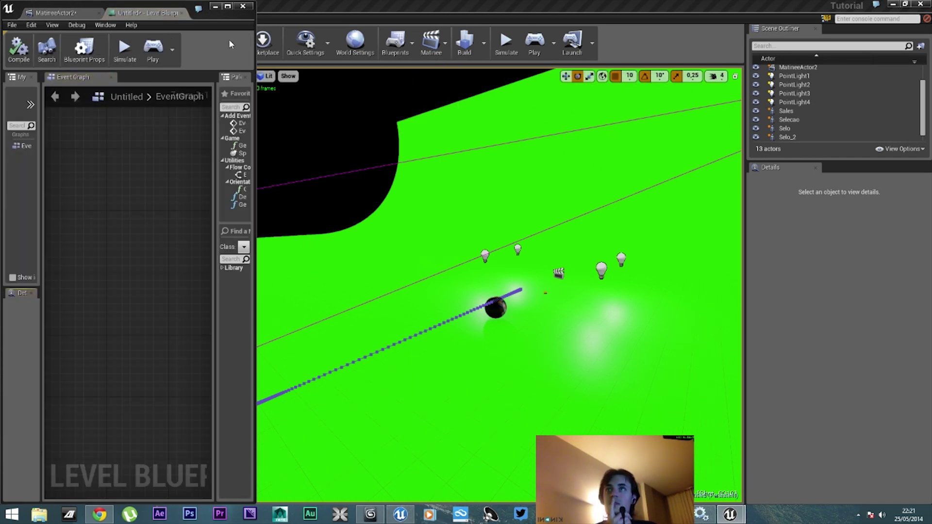
left_click_drag(255, 45, 457, 45)
left_click_drag(322, 12, 592, 91)
left_click_drag(98, 87, 236, 270)
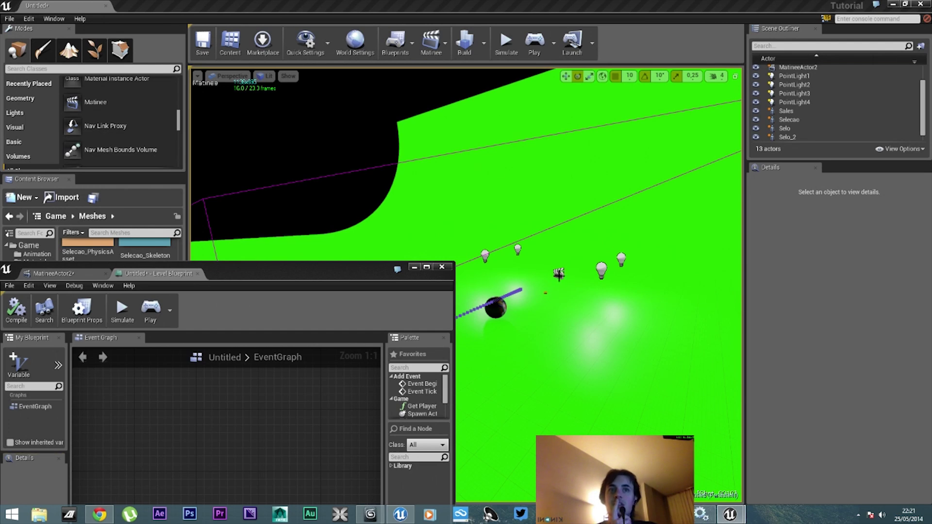
Select the Matinee actor in the viewport and add a reference to MatineeActor2 low in the Level Blueprint's event graph.
left_click(543, 278)
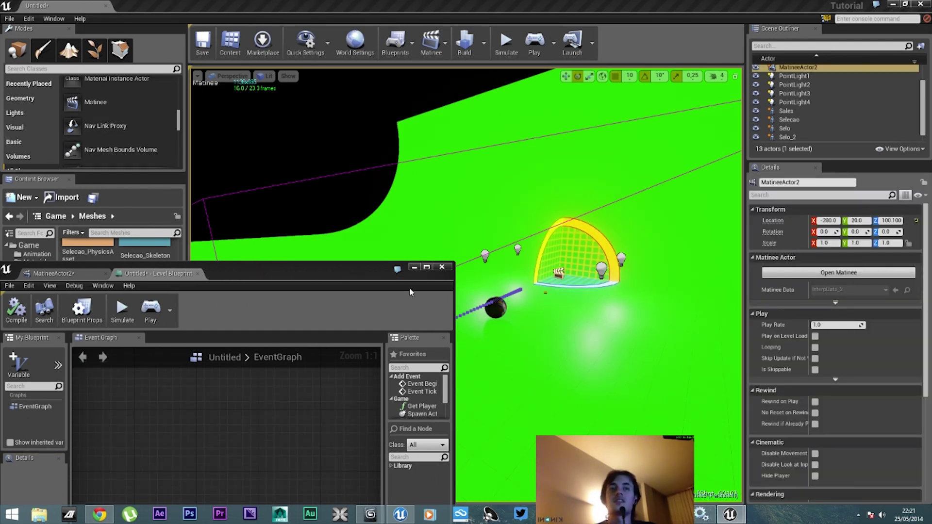
left_click_drag(294, 274, 479, 110)
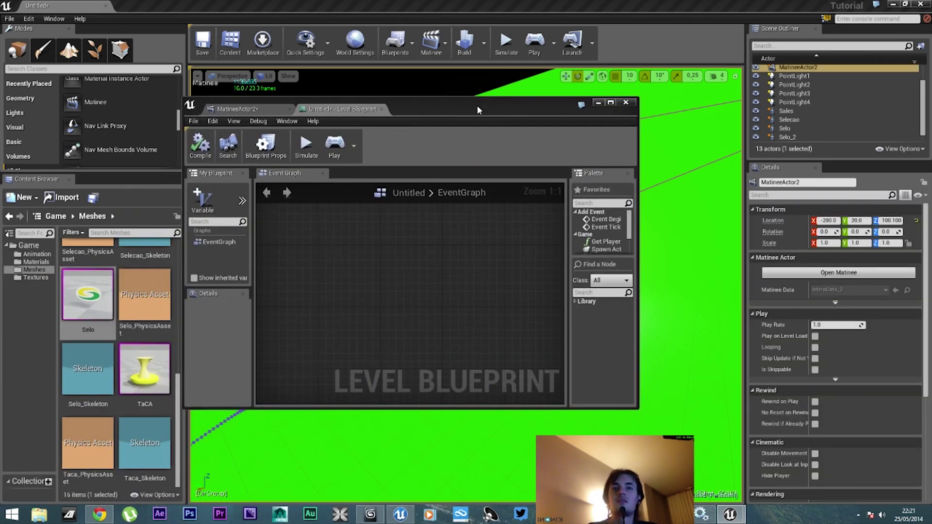
right_click(369, 275)
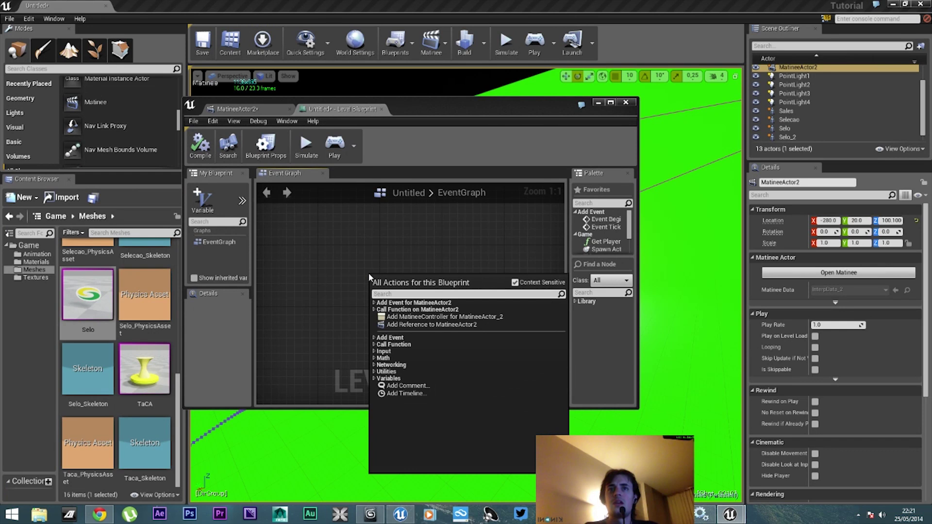
left_click(409, 325)
left_click_drag(396, 289, 372, 345)
Add an Event Begin Play node to the event graph and position it above the MatineeActor2 reference.
right_click(358, 247)
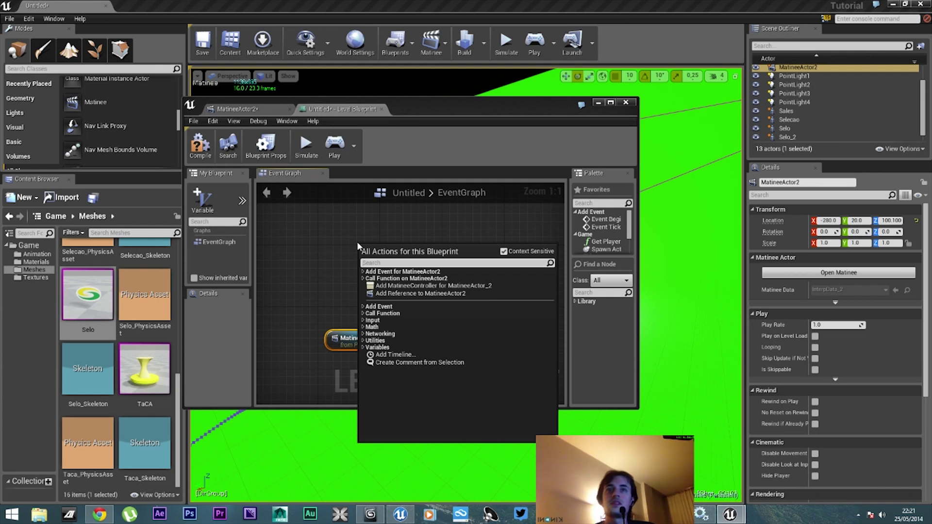
type("begin")
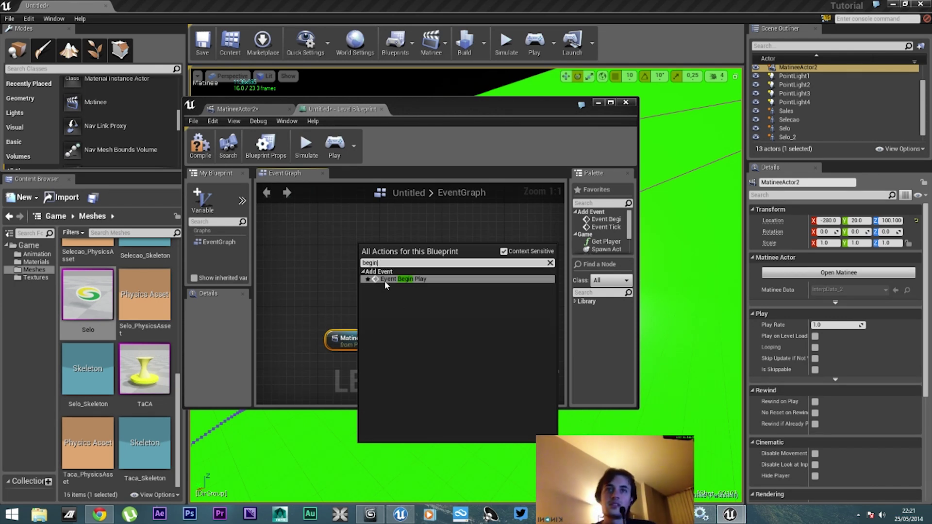
left_click(399, 280)
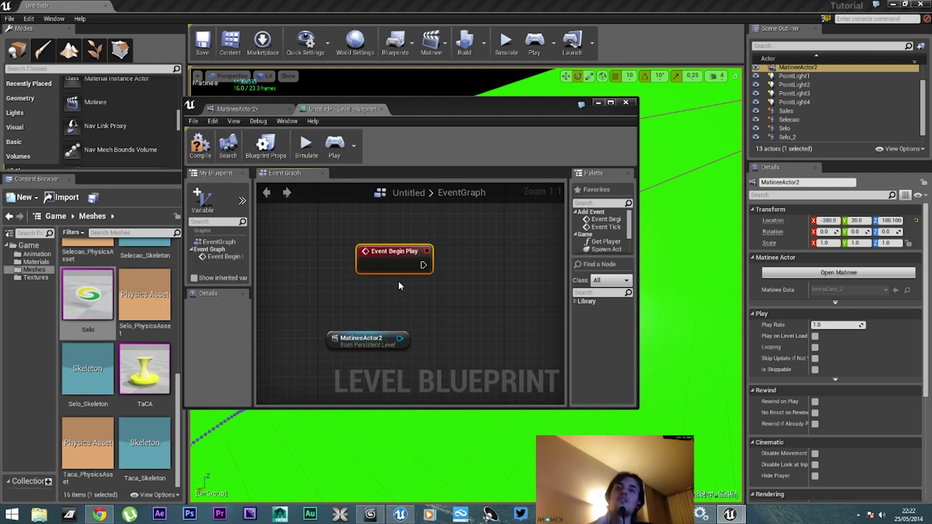
left_click_drag(394, 266, 353, 274)
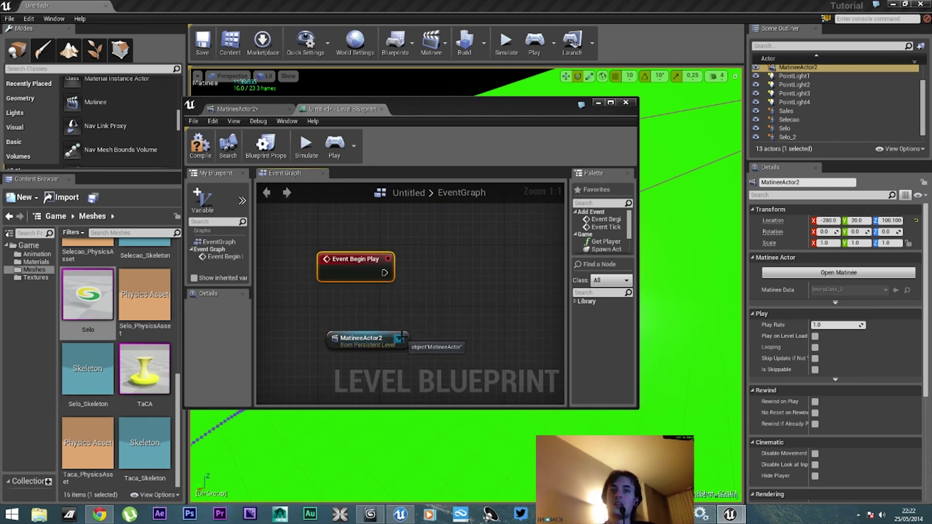
Create a Cinematic Play node from the MatineeActor2 reference's output and position it beside the Event Begin Play node.
left_click_drag(399, 339, 478, 275)
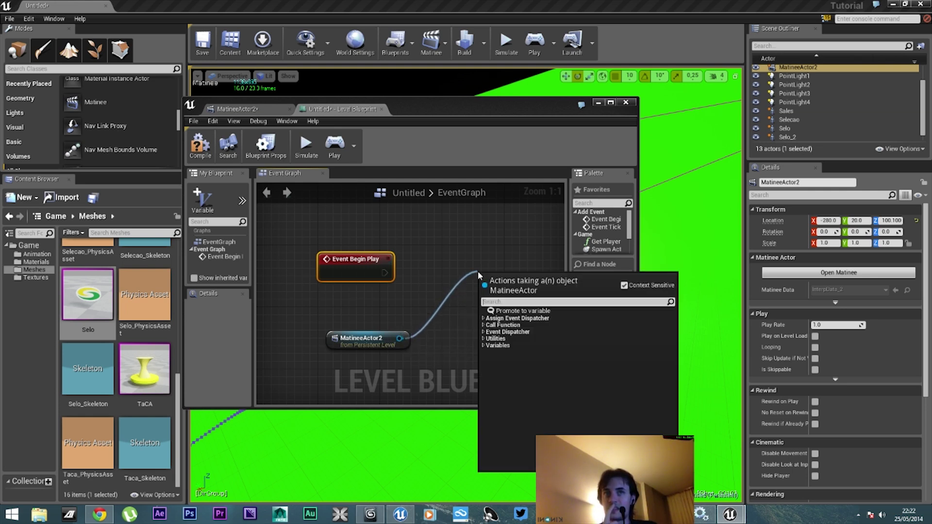
type("play")
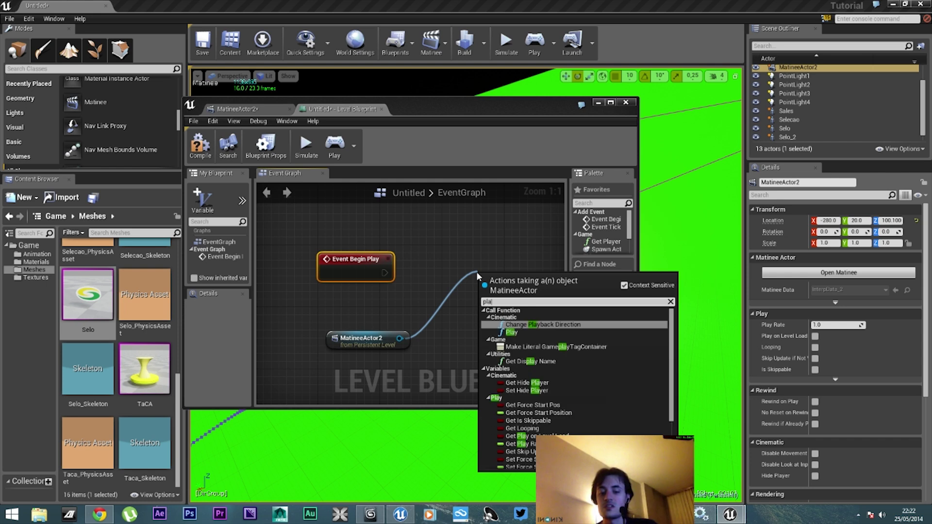
left_click(512, 332)
left_click_drag(512, 286, 498, 270)
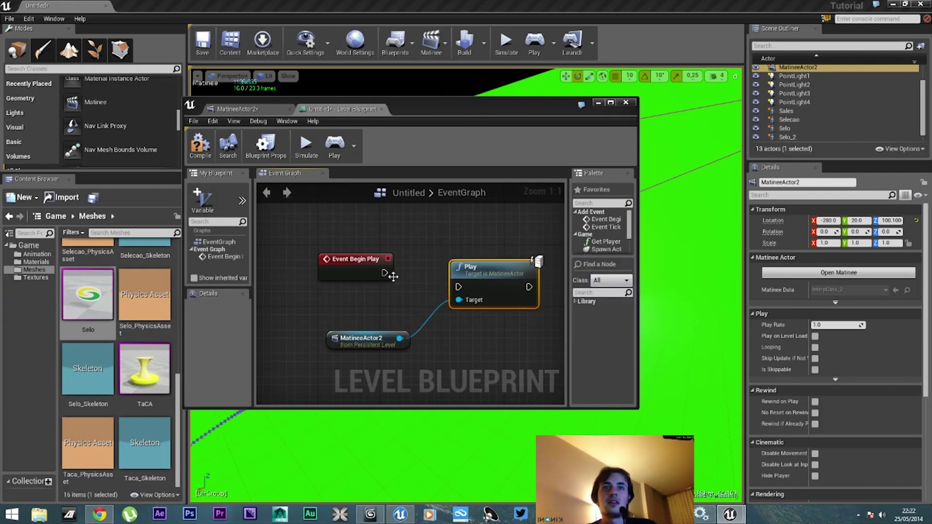
Connect Event Begin Play's execution output to the Play node's input and compile the Level Blueprint.
left_click_drag(384, 273, 463, 292)
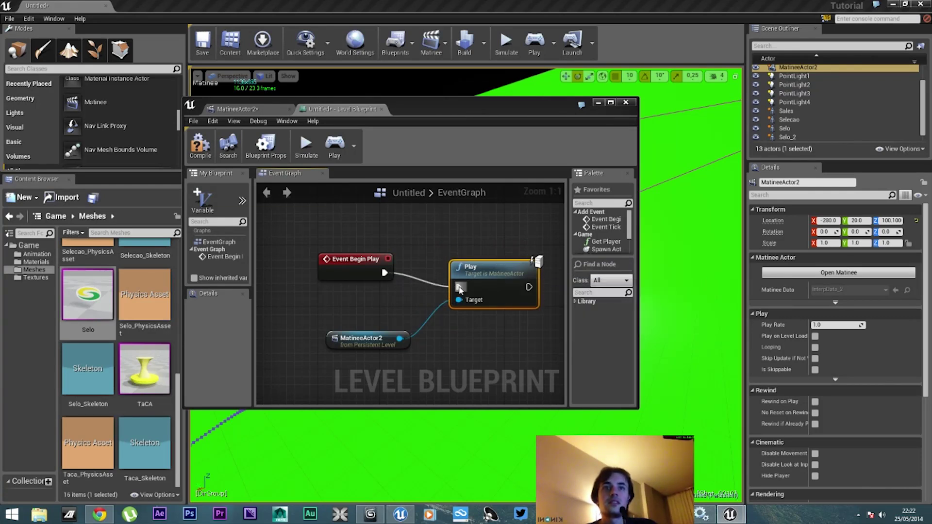
left_click(354, 262)
left_click_drag(354, 262, 345, 262)
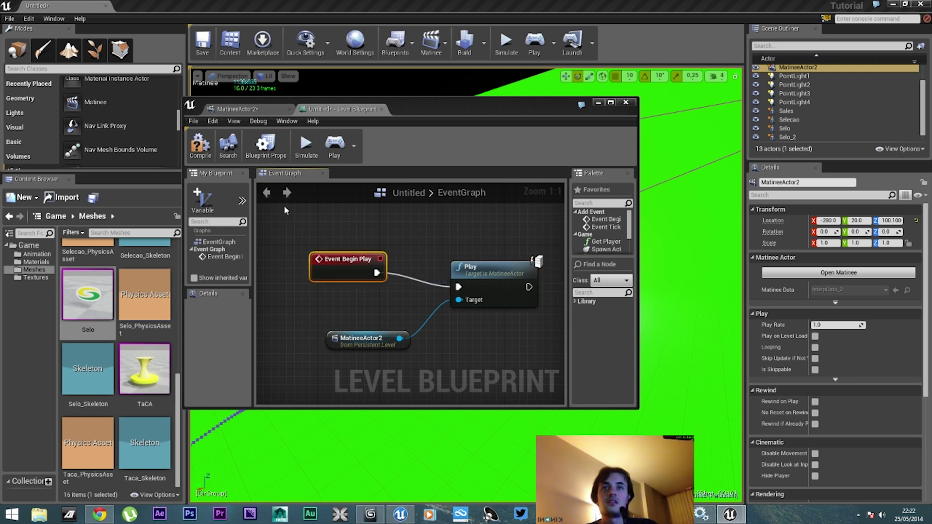
left_click(203, 149)
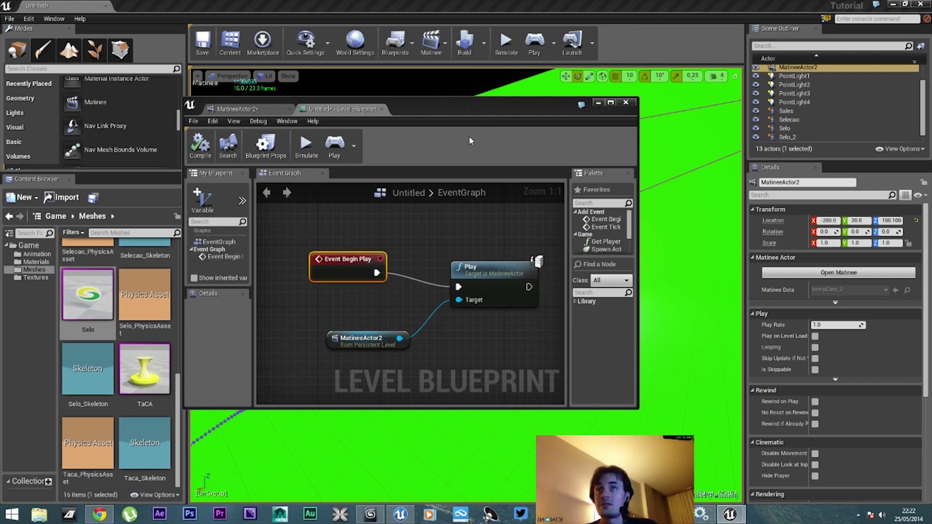
Minimize the Level Blueprint, play the level in the editor while allowing Matinee to close, and stop the playback.
left_click_drag(449, 109, 311, 136)
right_click_drag(349, 290, 329, 286)
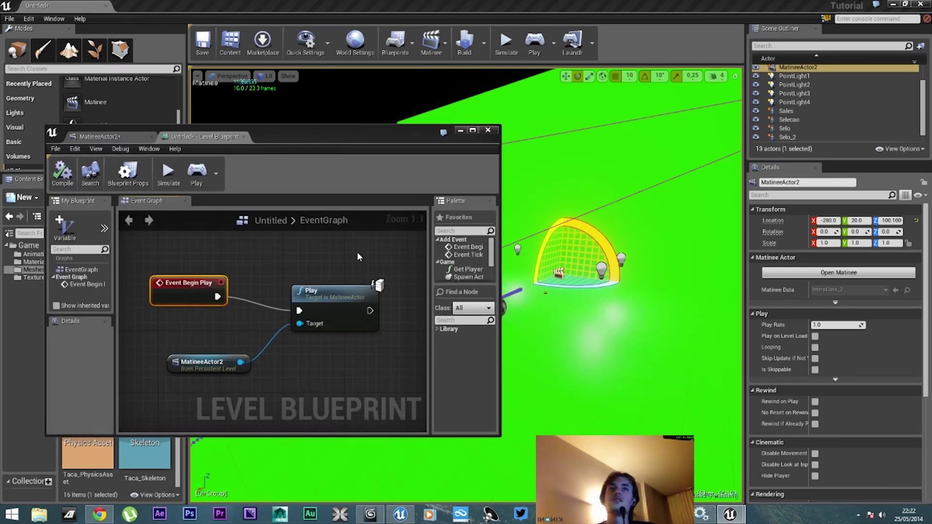
left_click(459, 131)
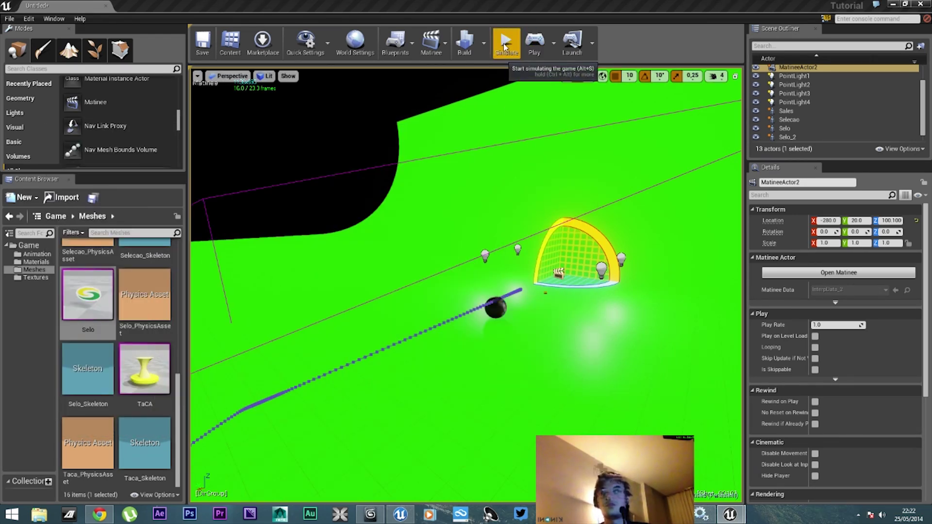
left_click(533, 49)
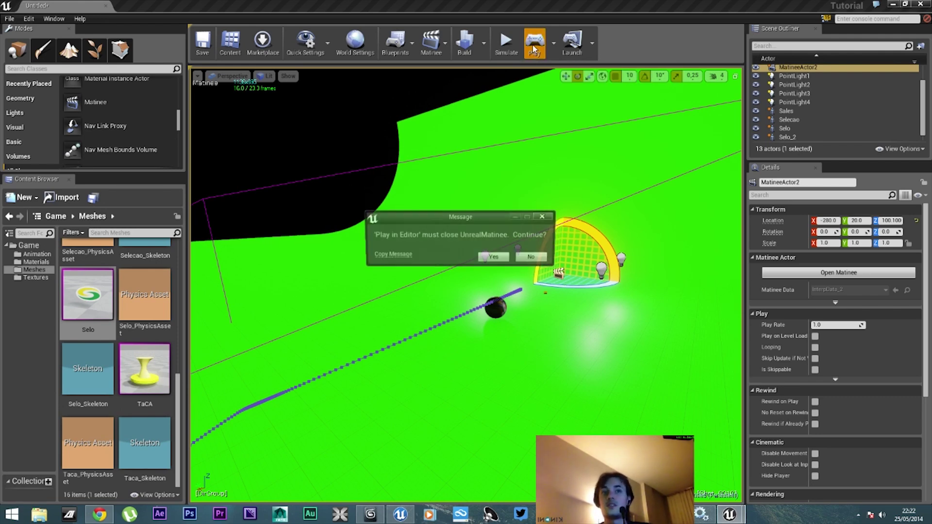
left_click(494, 260)
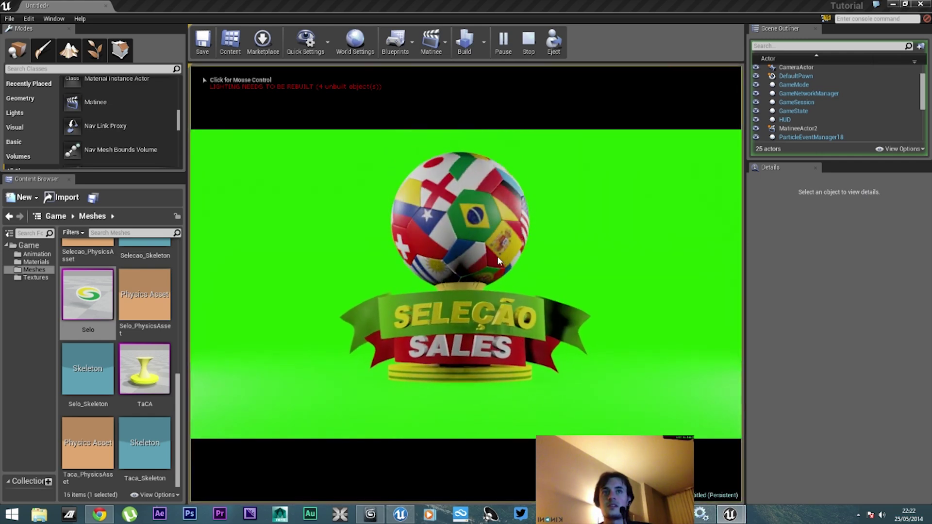
left_click(529, 43)
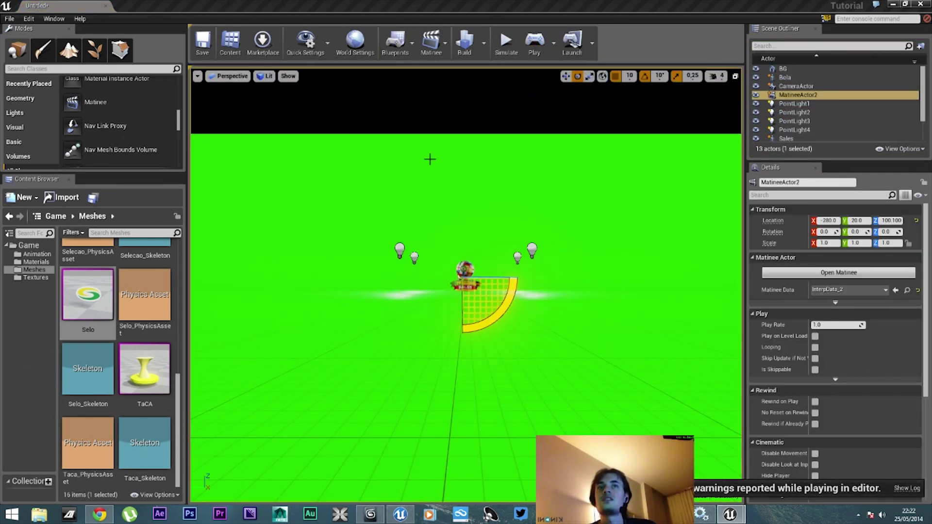
right_click_drag(440, 227, 495, 256)
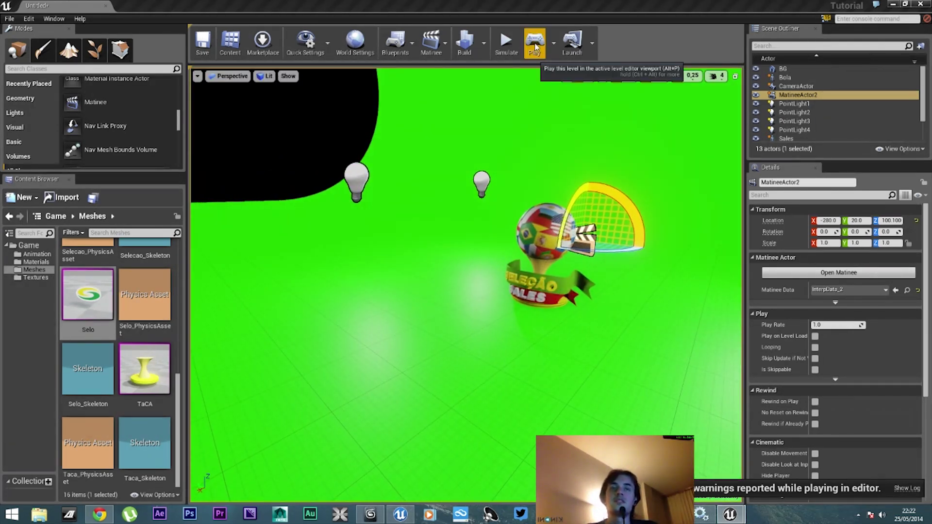
right_click_drag(495, 214, 534, 221)
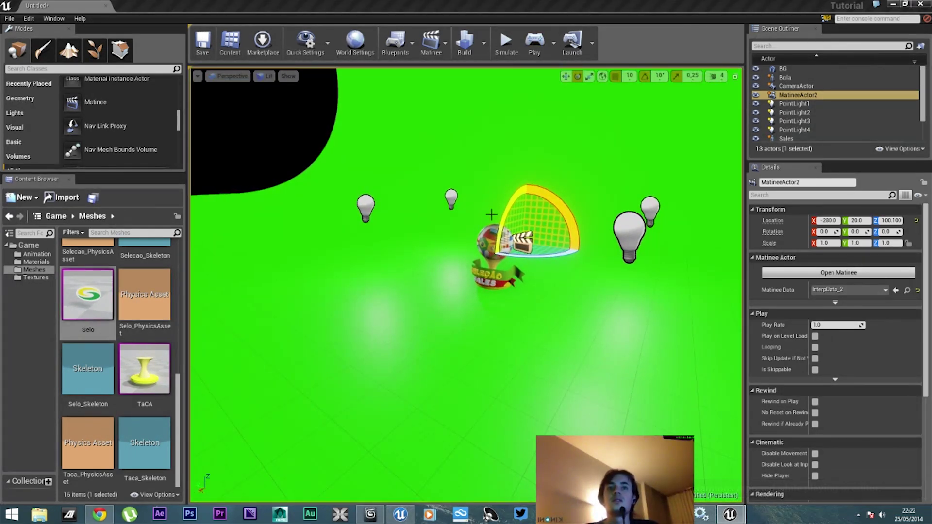
scroll(440, 225, "down", 3)
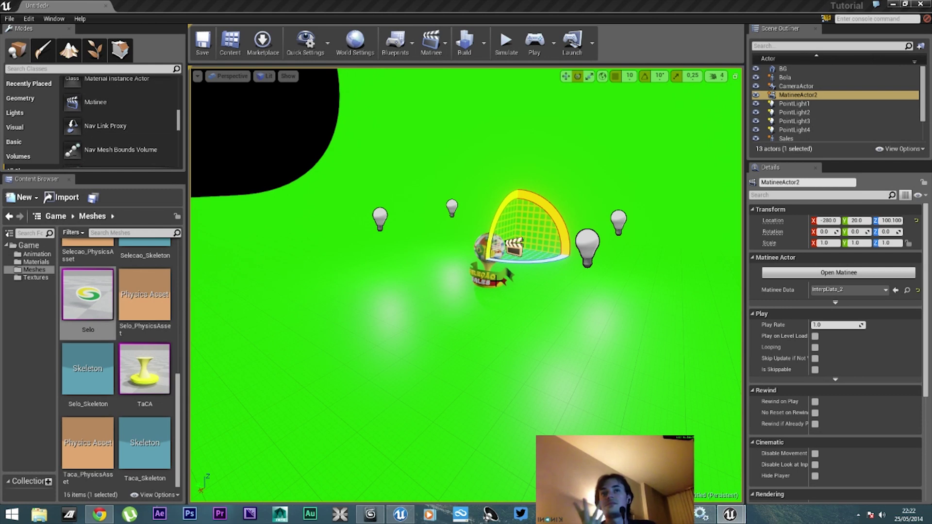
right_click_drag(492, 285, 504, 256)
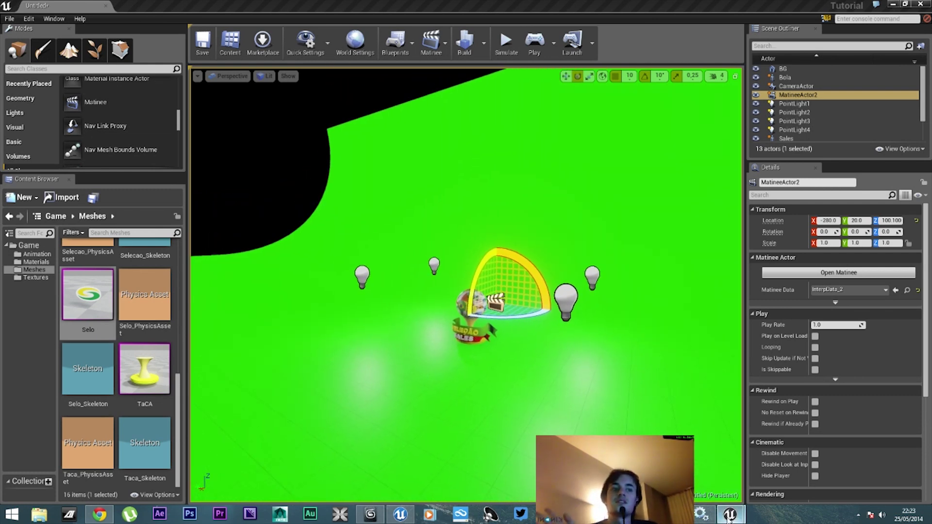
Close the Level Blueprint window and reopen the scene's Matinee actor in a maximized Matinee editor.
left_click(782, 462)
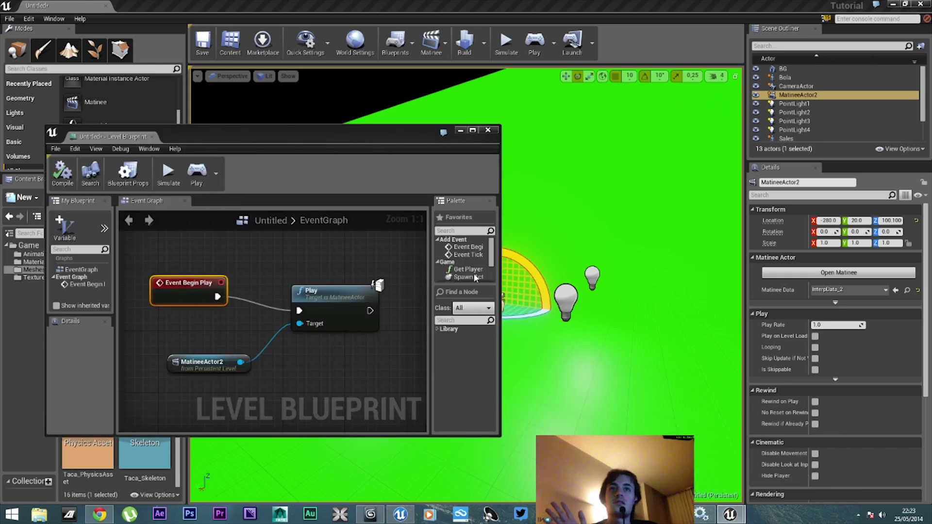
left_click(489, 132)
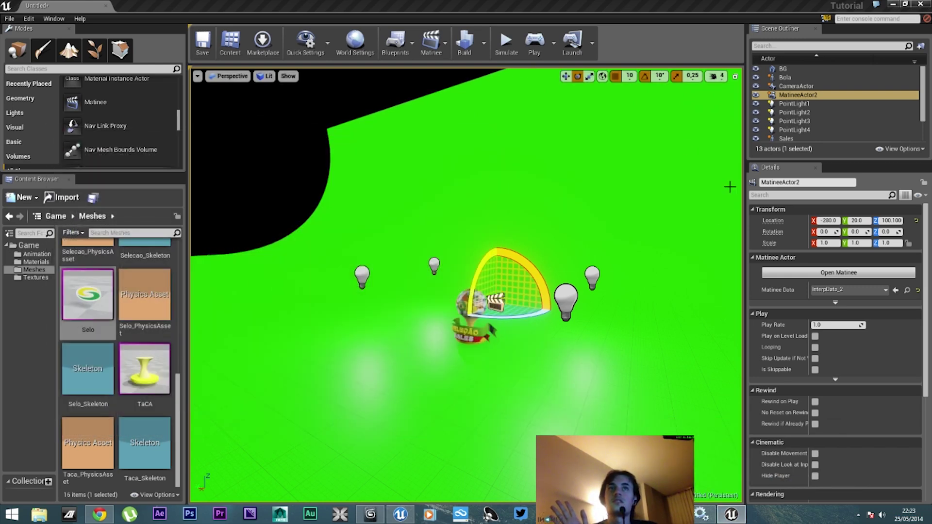
left_click(542, 311)
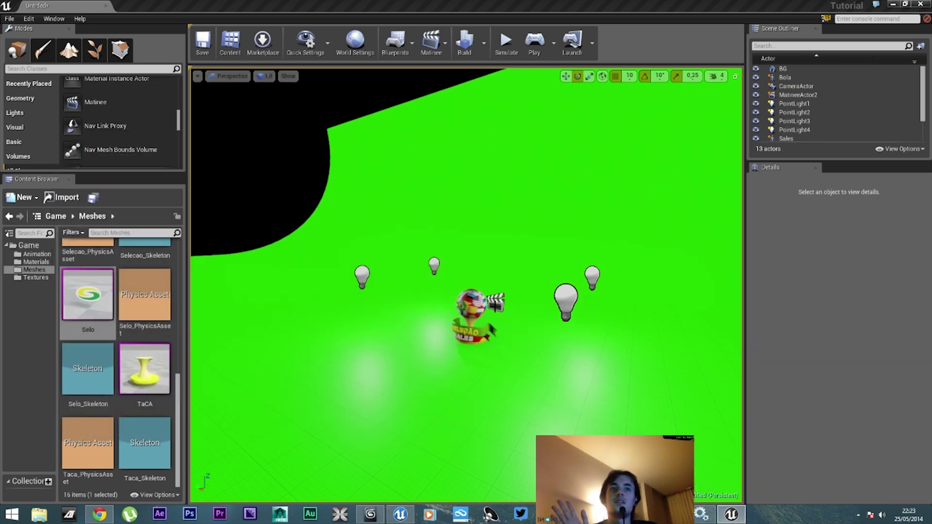
double_click(507, 273)
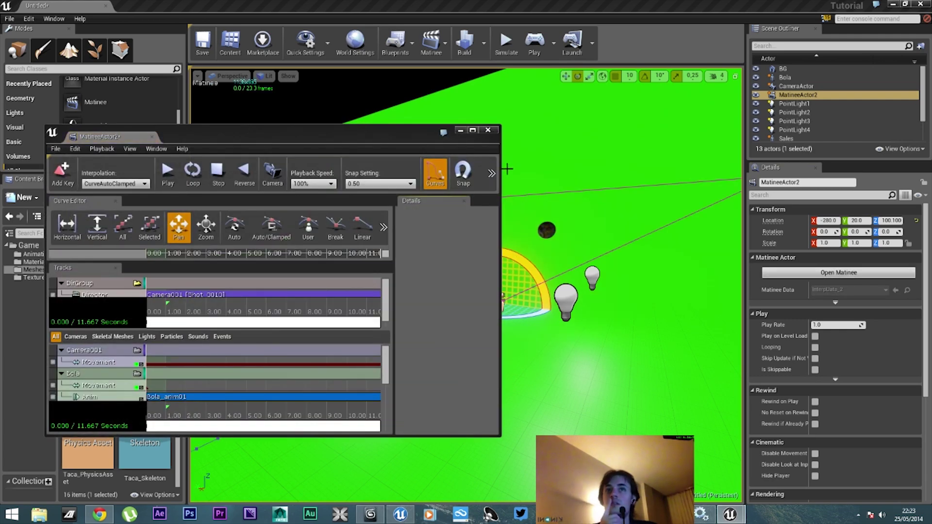
left_click(492, 174)
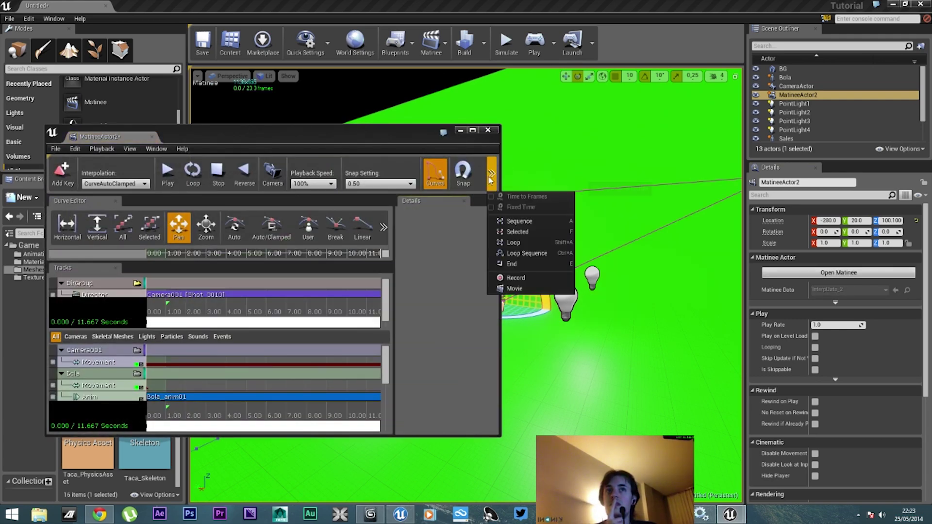
left_click(473, 131)
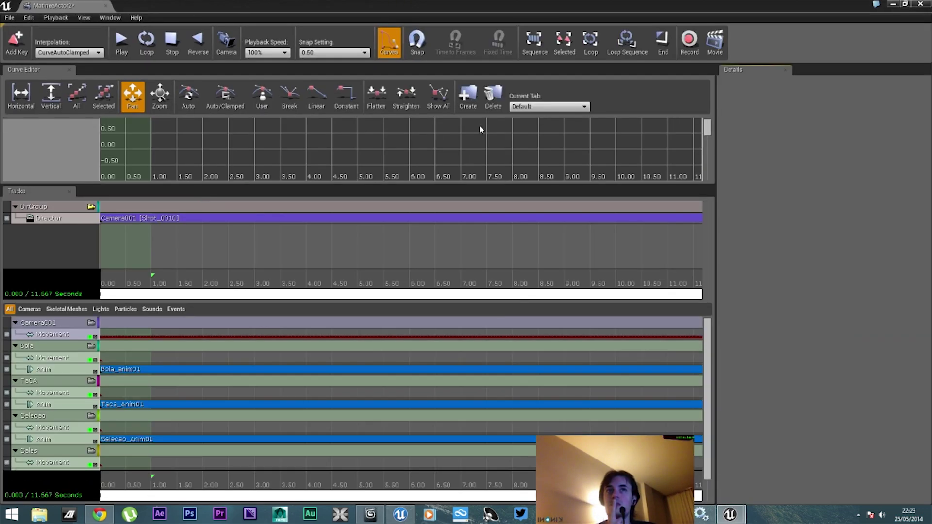
Open the Matinee's movie creation options and choose AVI Movie as the capture type.
left_click(720, 43)
left_click(446, 175)
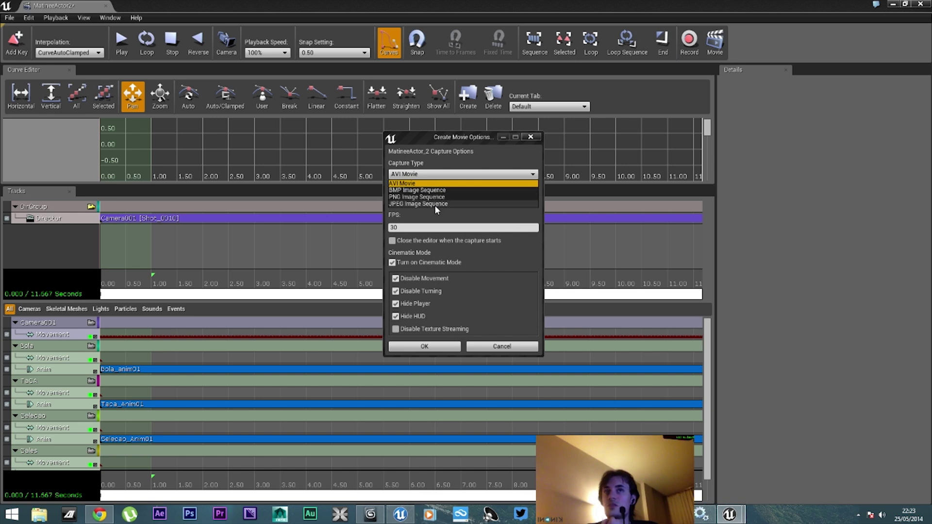
left_click(413, 184)
left_click(427, 173)
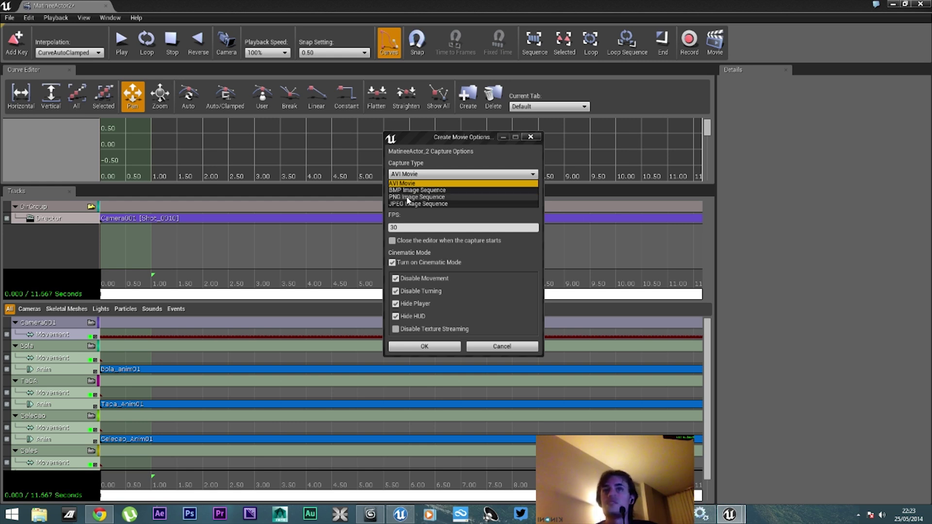
left_click(407, 184)
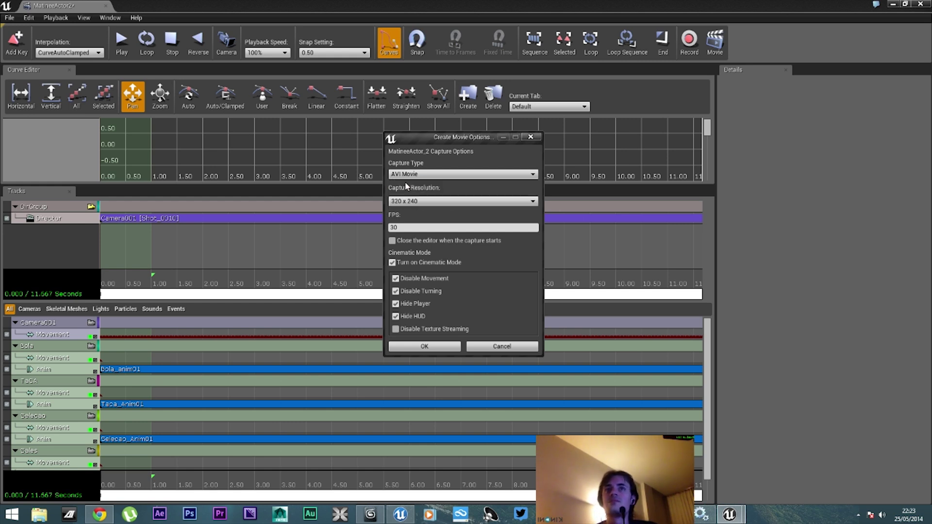
Set the capture resolution to 1920 x 1080 and start the movie capture, saving all the selected content.
left_click(409, 201)
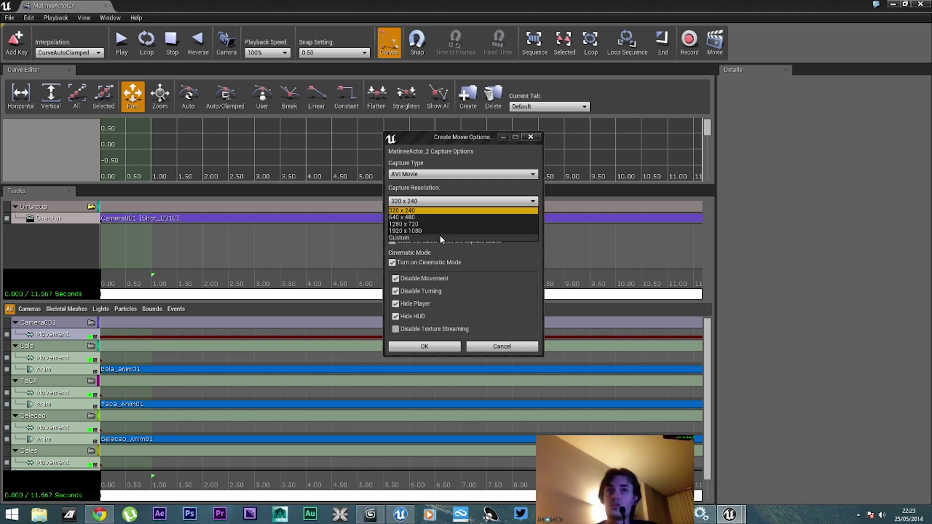
left_click(412, 231)
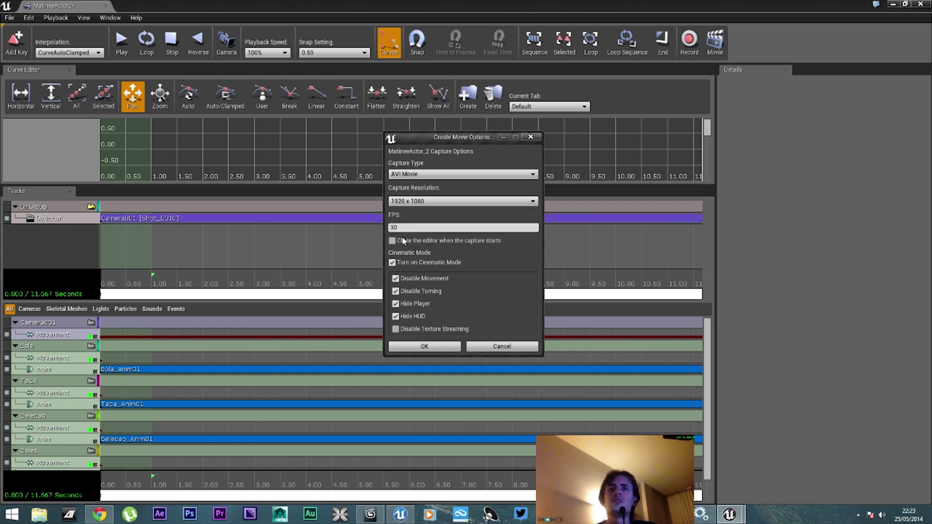
left_click(429, 347)
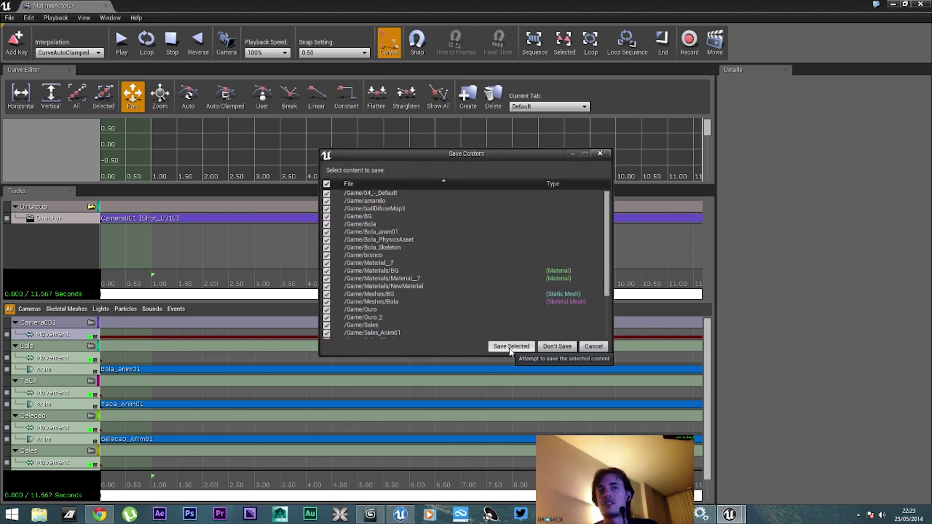
left_click(511, 347)
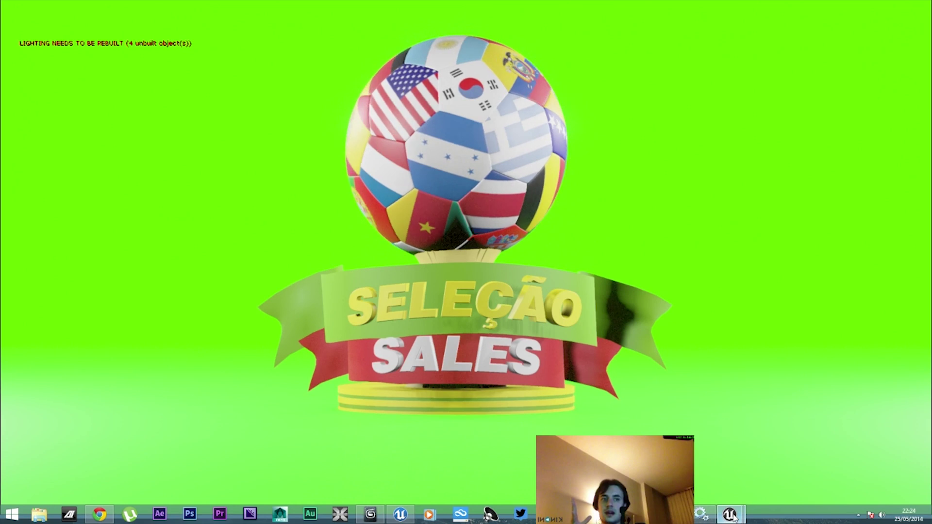
Close the movie capture window and minimize the Matinee and Unreal Editor windows to reach the desktop.
mouse_move(734, 518)
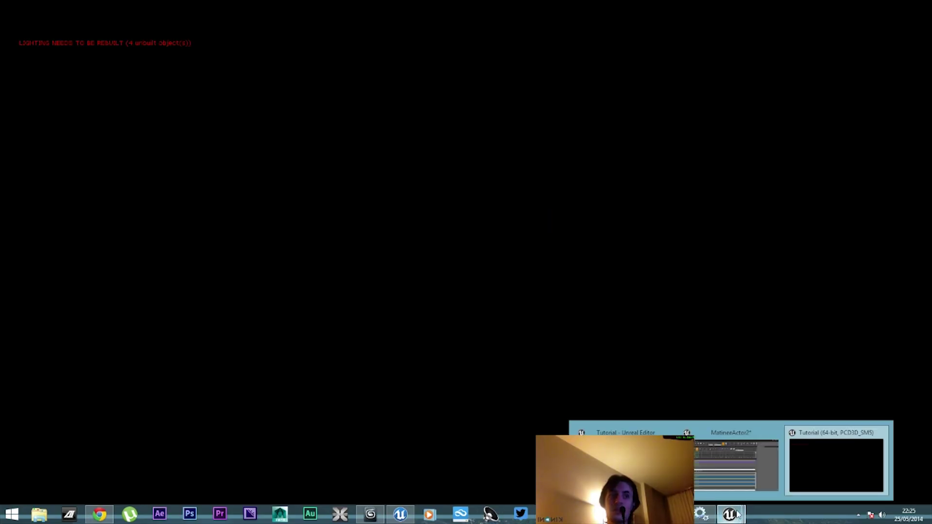
left_click(882, 434)
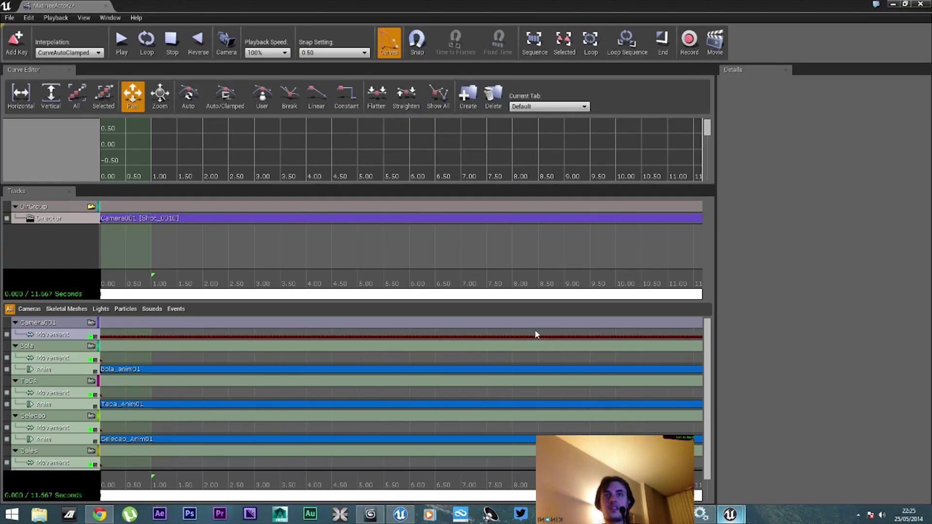
left_click(892, 6)
left_click(893, 4)
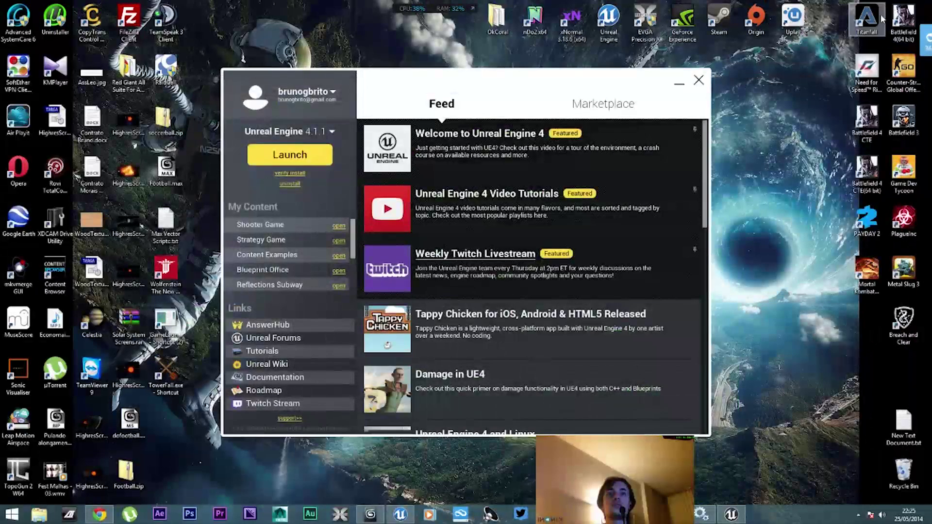
Switch to File Explorer and open the VideoCaptures folder inside D:\Unreal Projects\Tutorial\Saved.
left_click(38, 516)
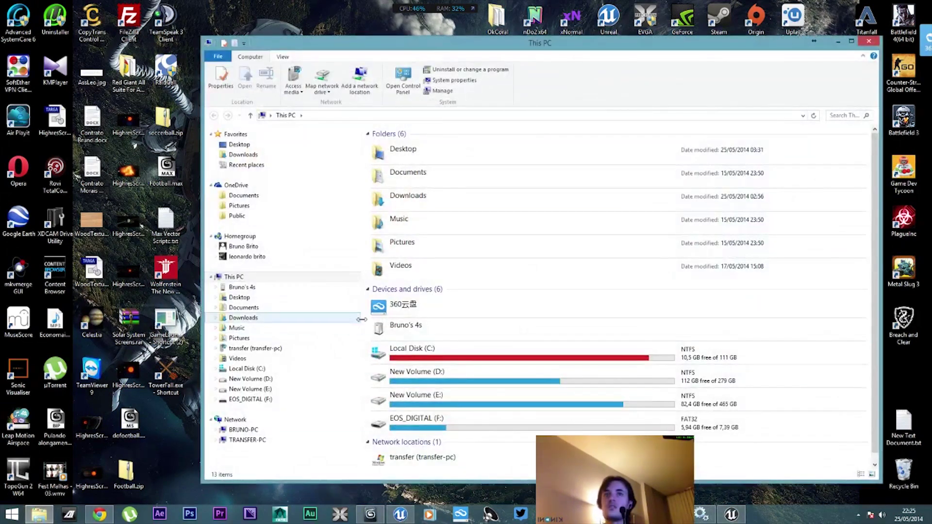
double_click(469, 380)
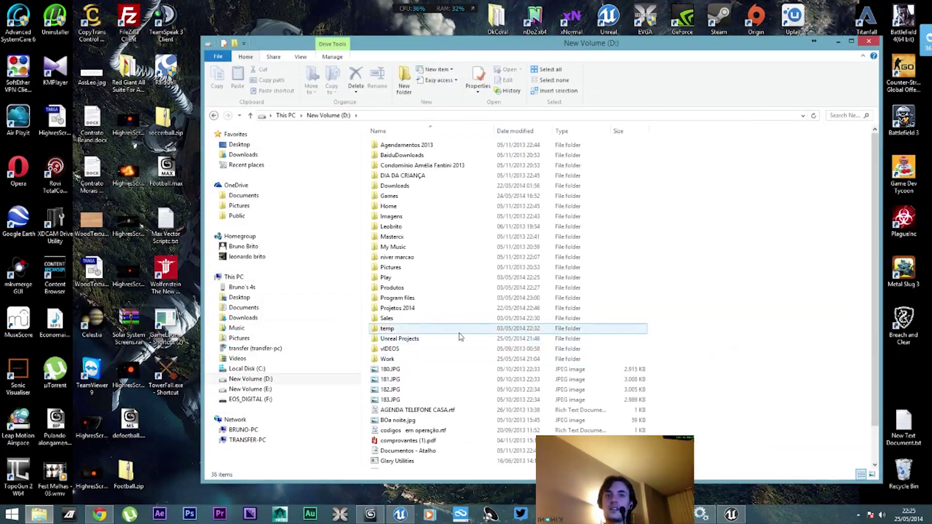
double_click(444, 342)
double_click(404, 298)
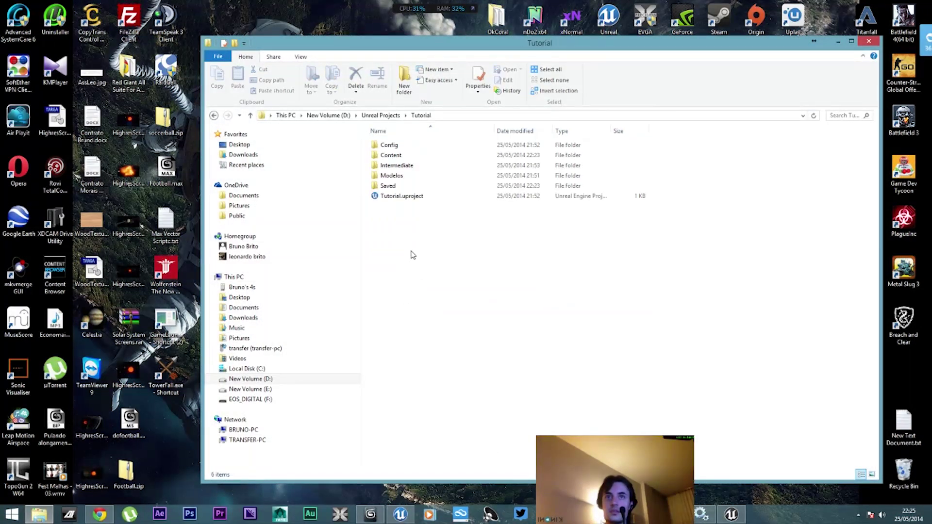
double_click(386, 186)
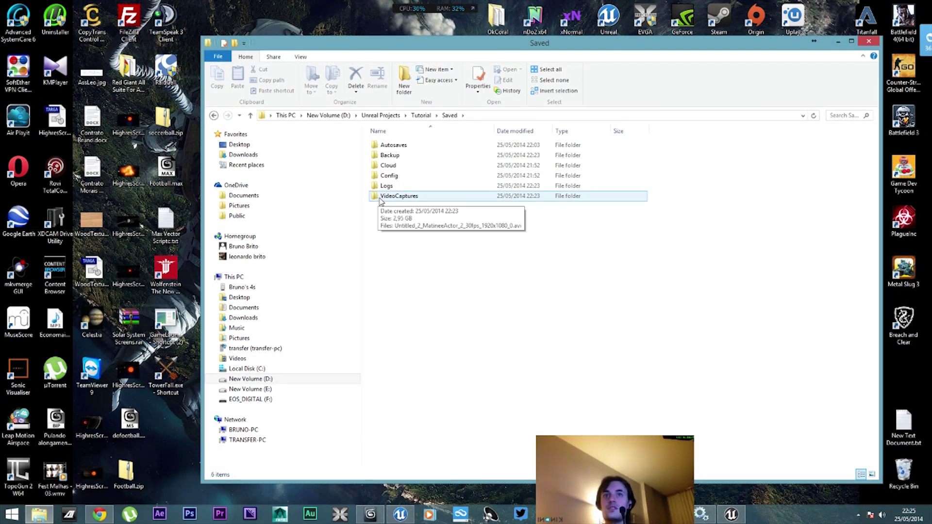
double_click(417, 196)
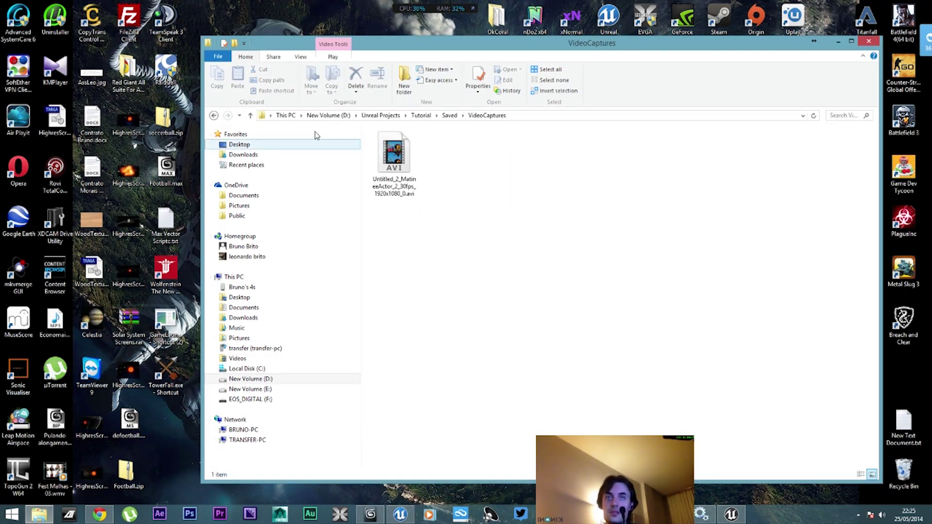
Return to the Saved folder, reopen VideoCaptures and play the rendered 1920x1080 AVI file in the video player.
left_click(214, 115)
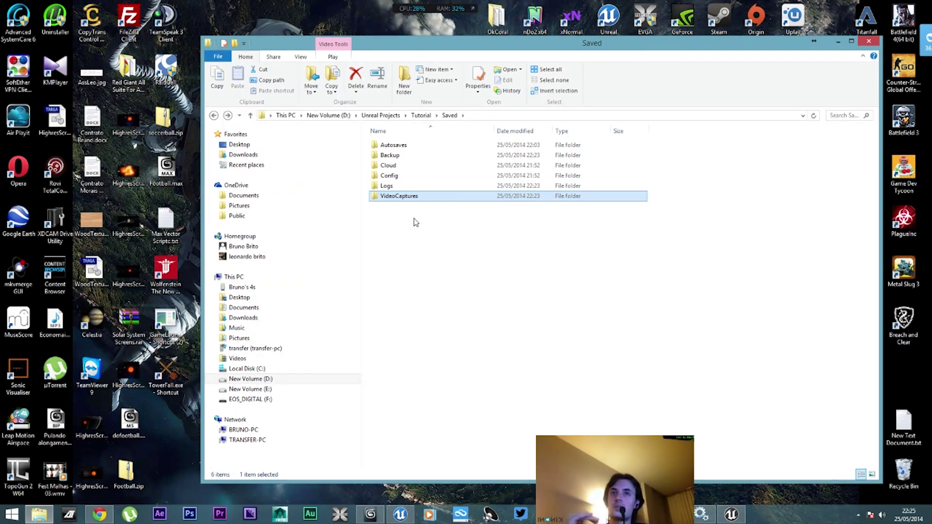
double_click(406, 197)
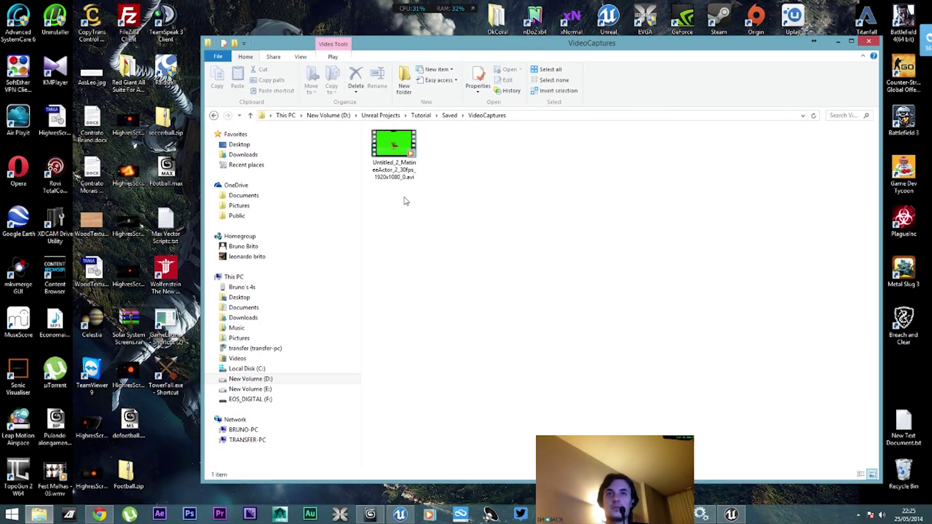
double_click(394, 148)
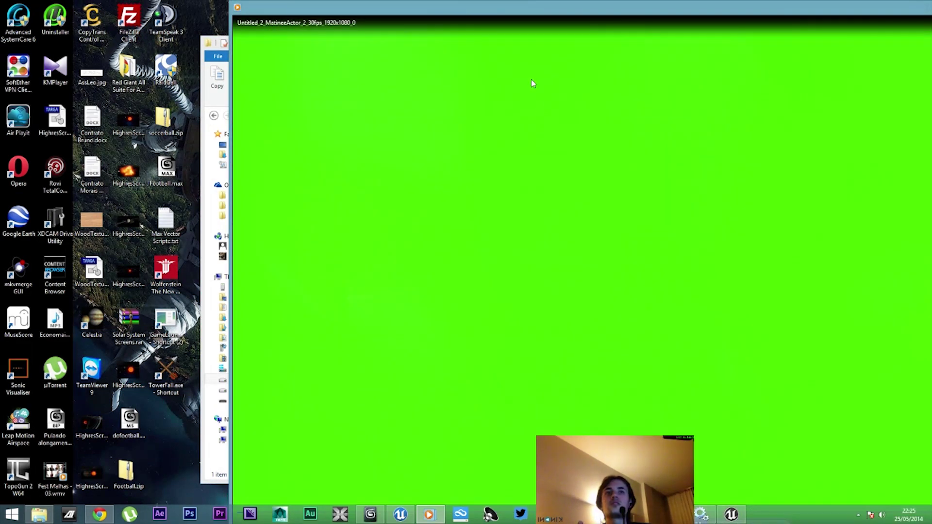
double_click(531, 81)
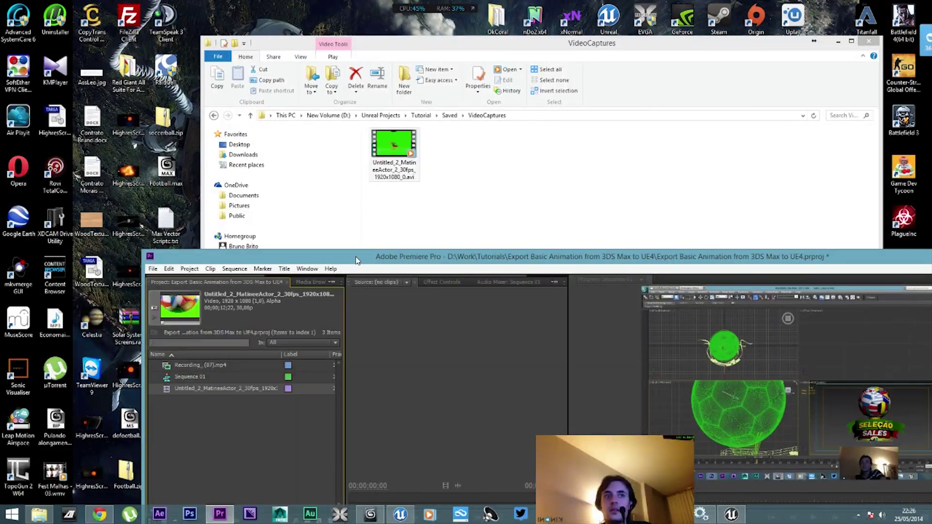
Maximize the Adobe Premiere Pro window, load the rendered Matinee AVI clip into the source monitor and play it through, restarting playback.
double_click(355, 260)
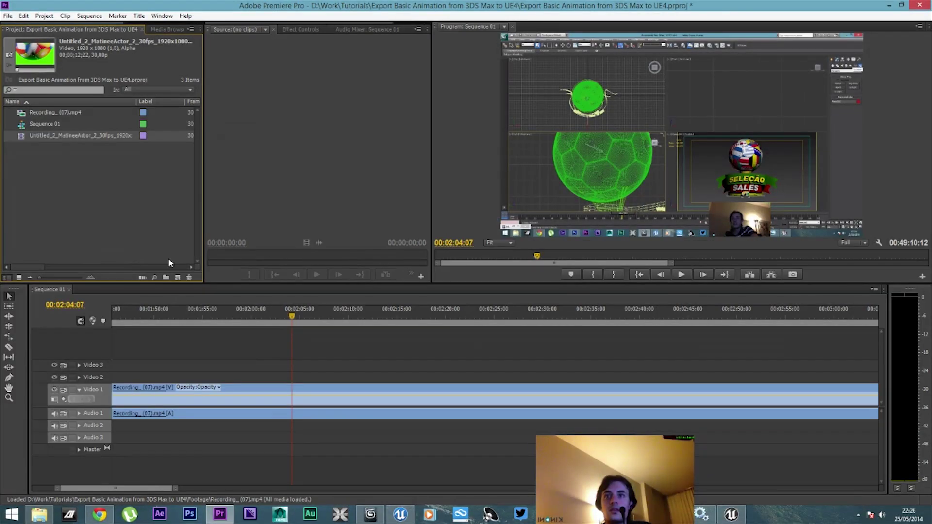
double_click(24, 135)
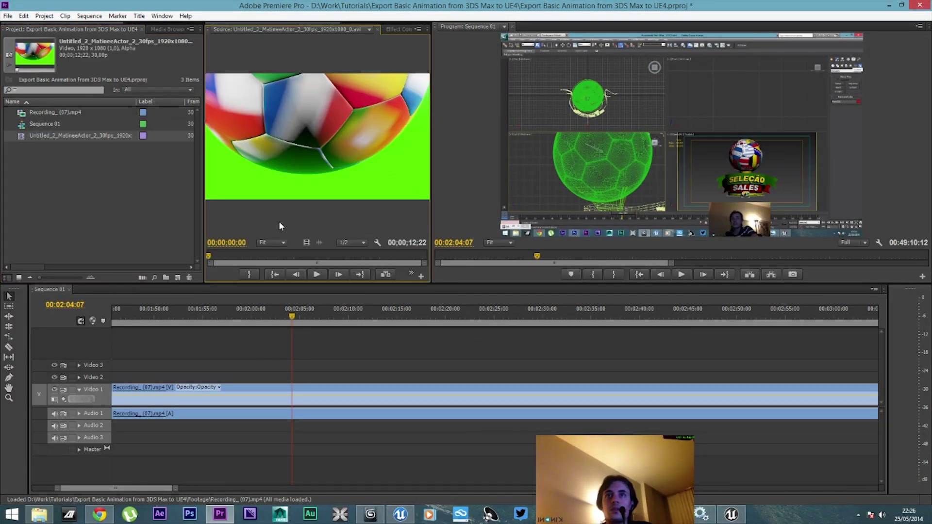
key("space")
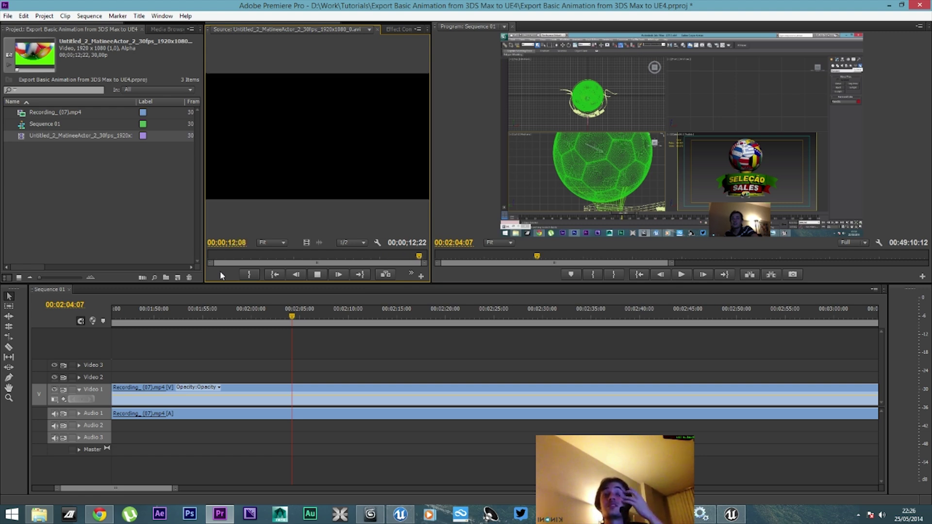
key("space")
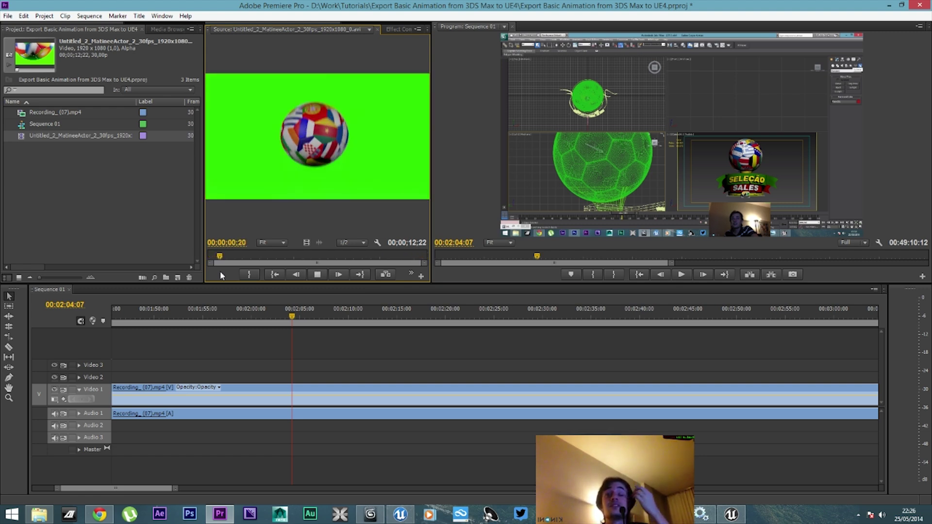